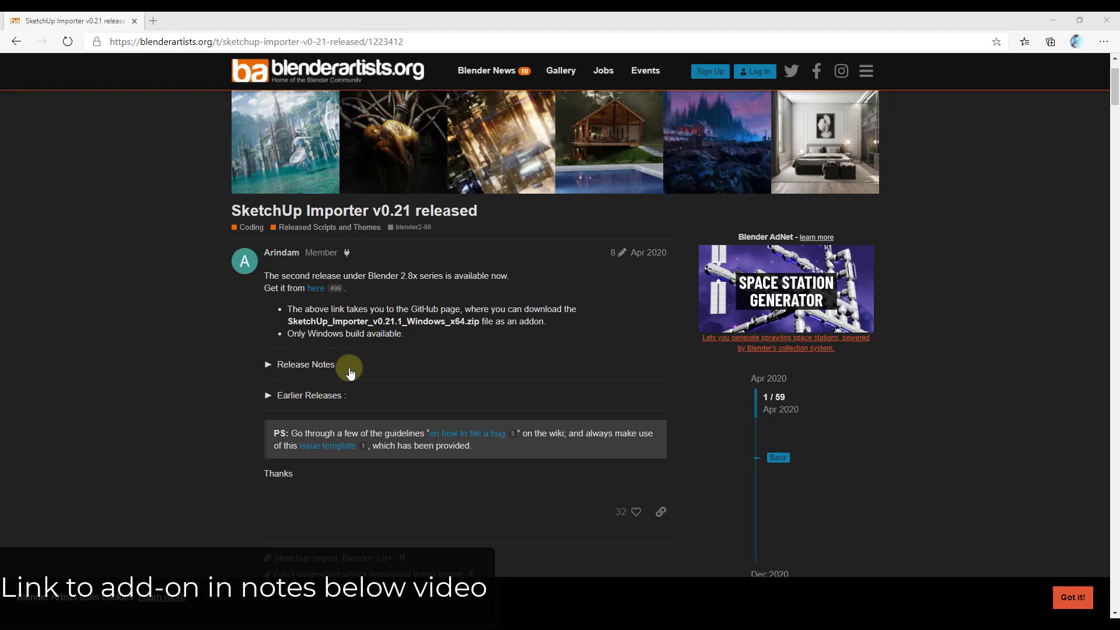
Open the SketchUp Importer v0.21 GitHub release page from the Blender Artists link, duplicating its tab.
left_click(316, 290)
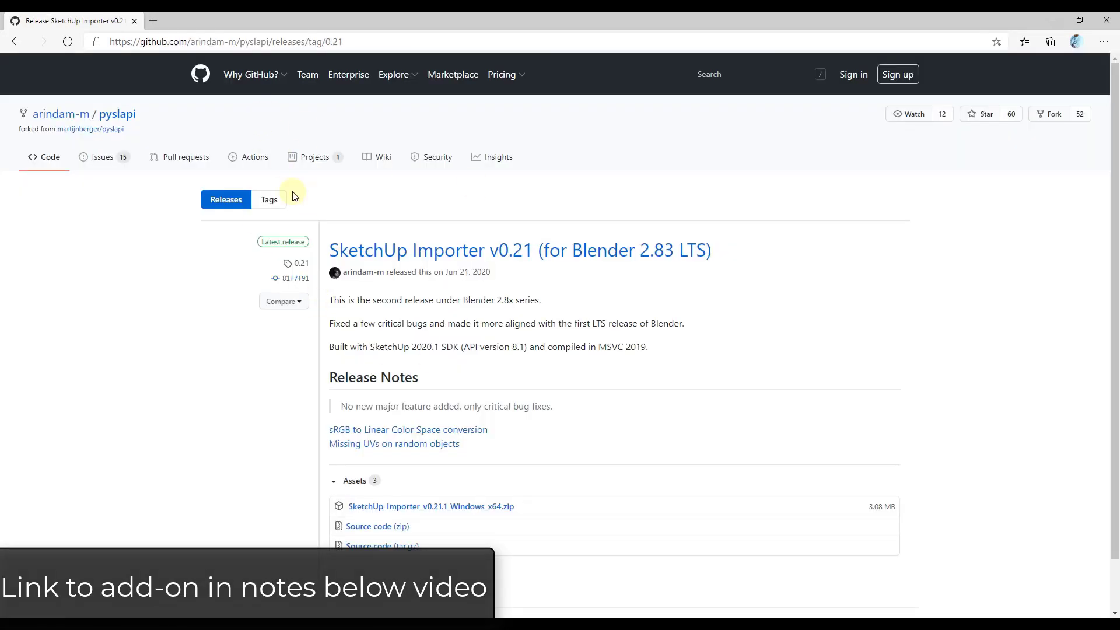
right_click(97, 21)
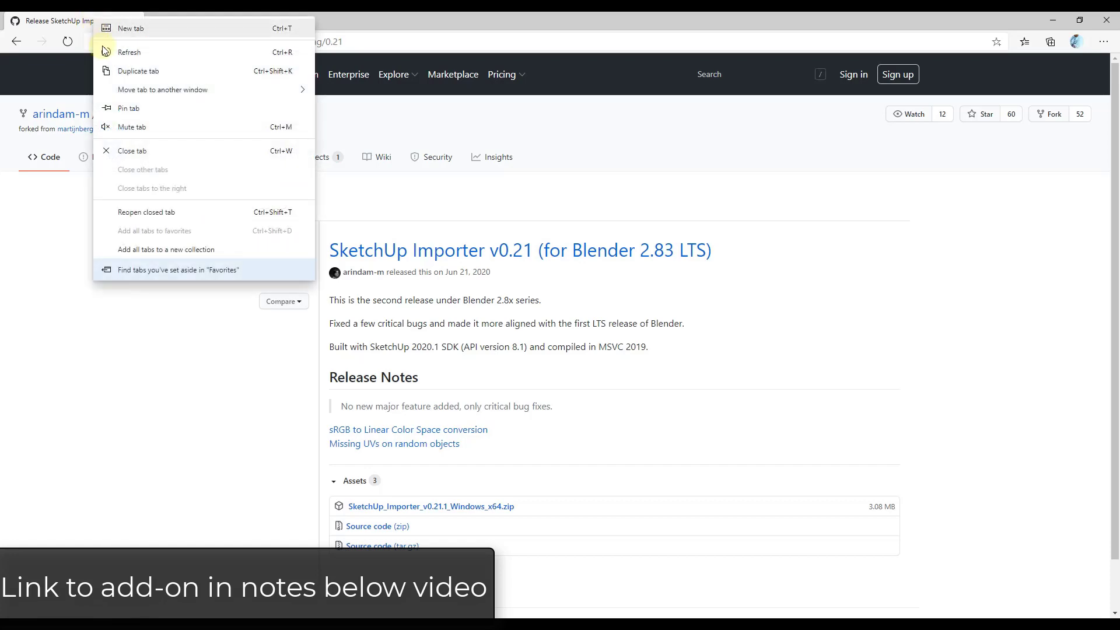
left_click(111, 69)
left_click(62, 22)
left_click(16, 42)
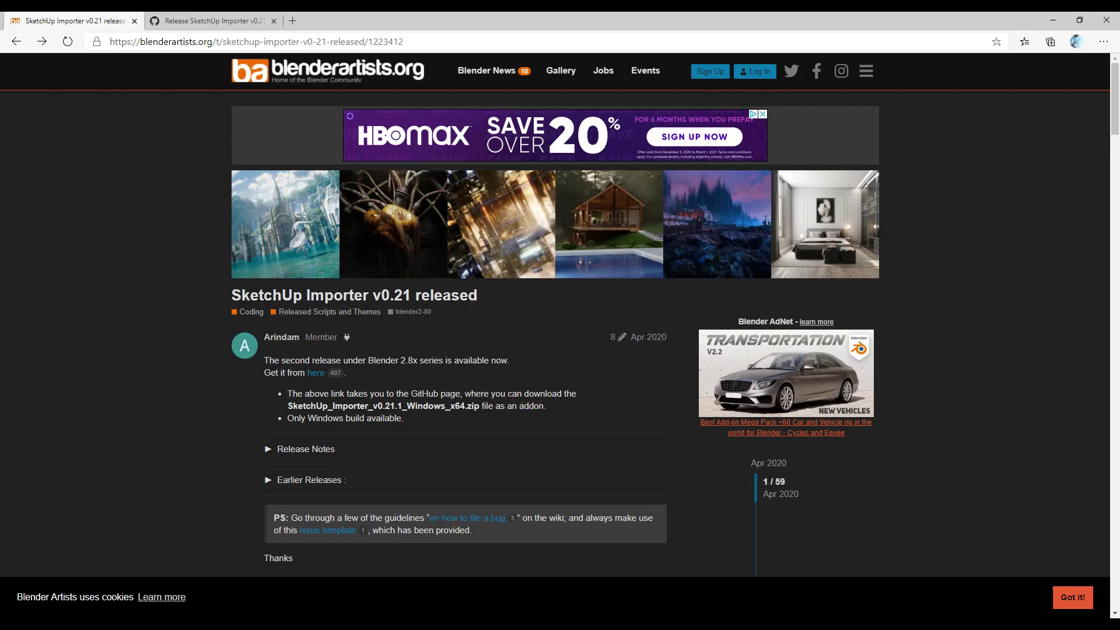
left_click(1052, 21)
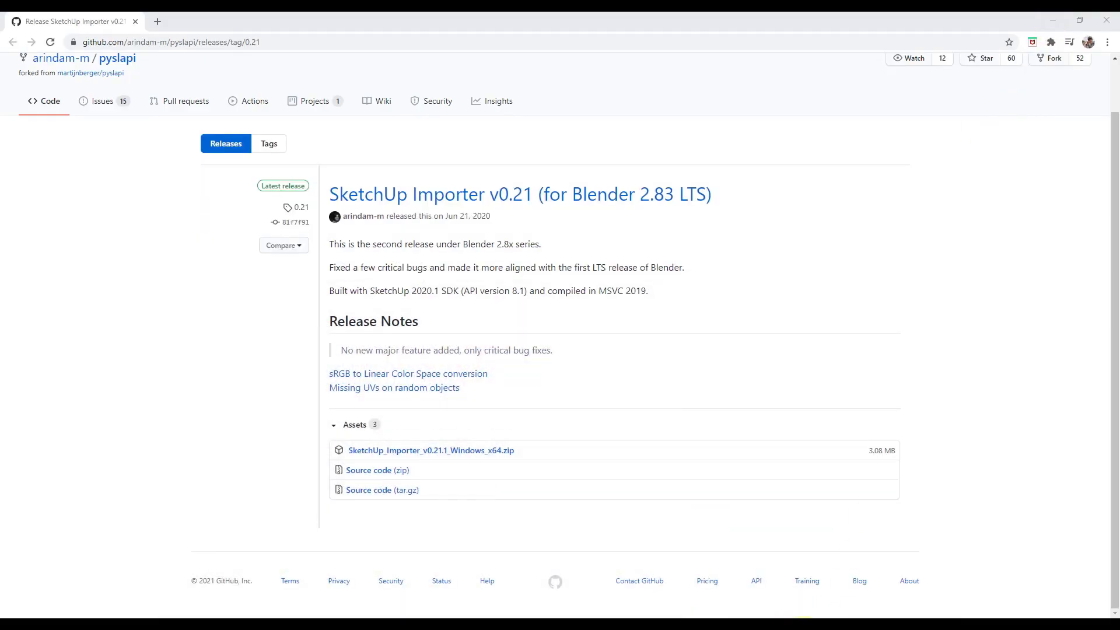
Bring up the Stove 2017 model in SketchUp and open its 3D Warehouse page, dismissing the cookie notice.
mouse_move(815, 623)
left_click(870, 592)
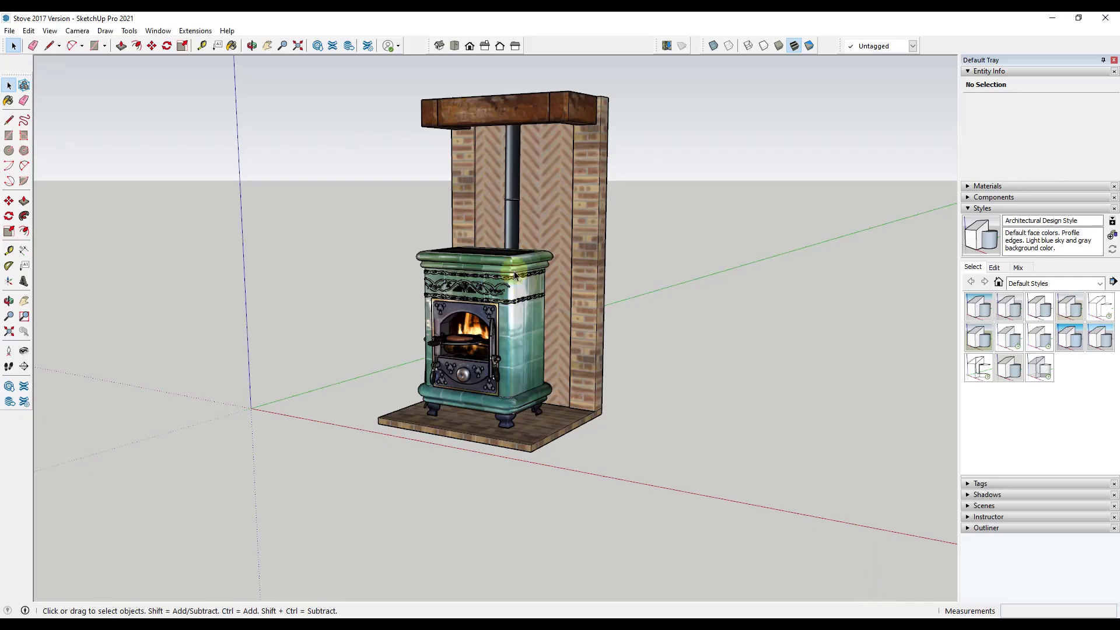
middle_click_drag(576, 220, 513, 160)
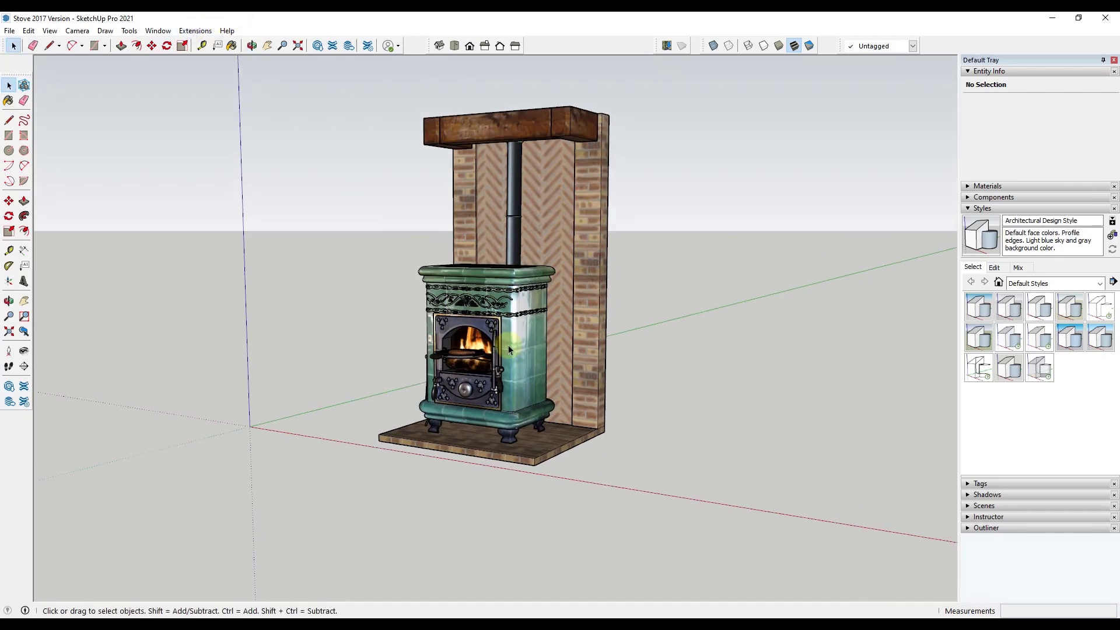
left_click(194, 30)
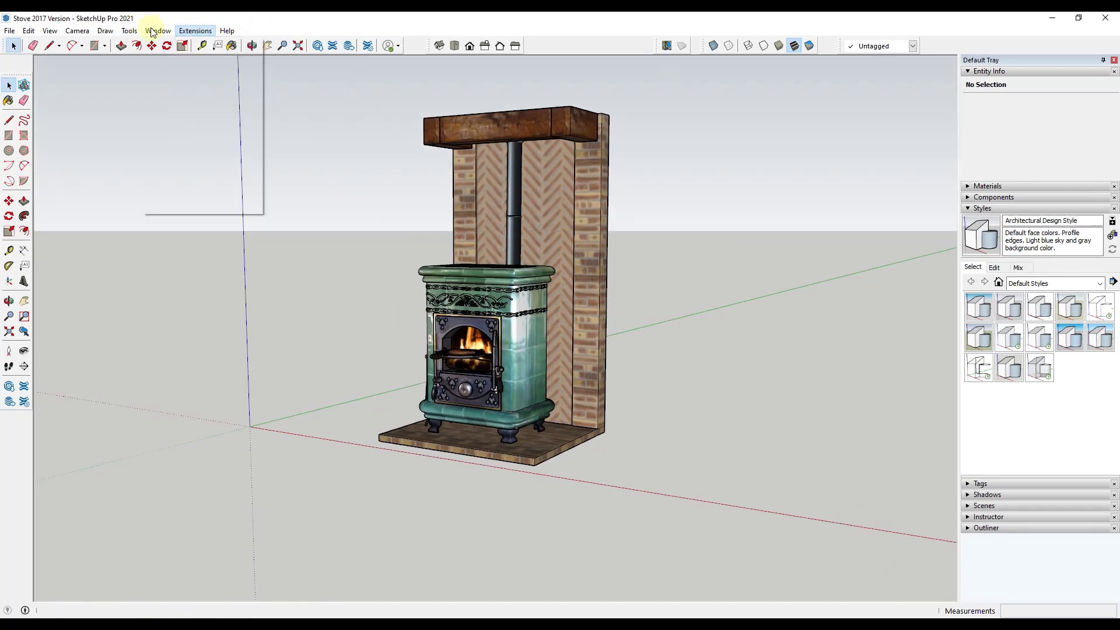
mouse_move(158, 31)
left_click(181, 121)
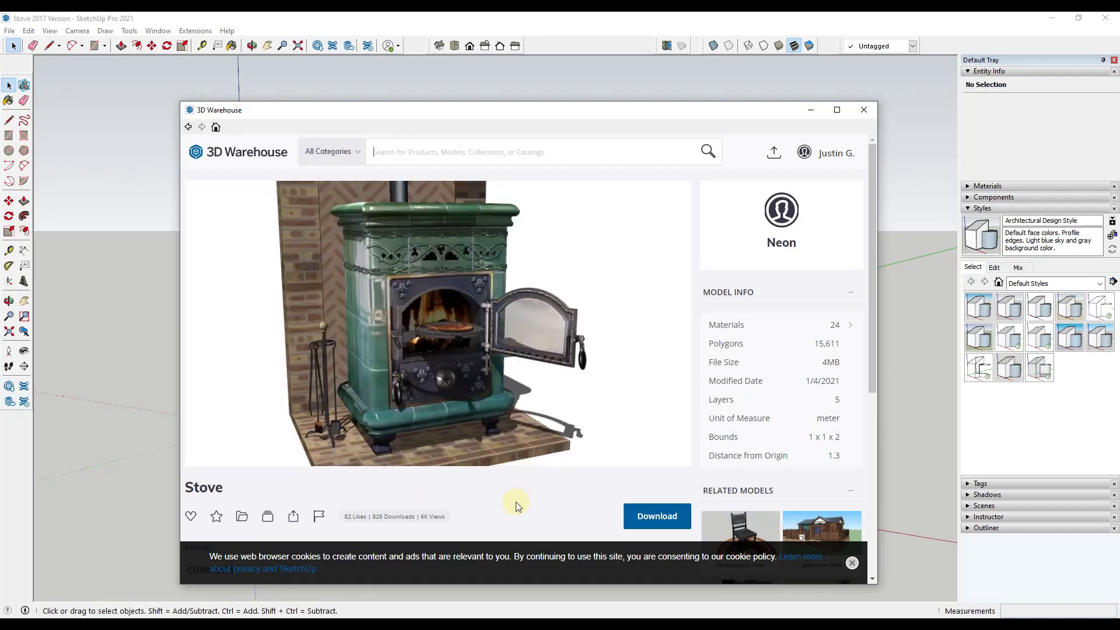
left_click(851, 564)
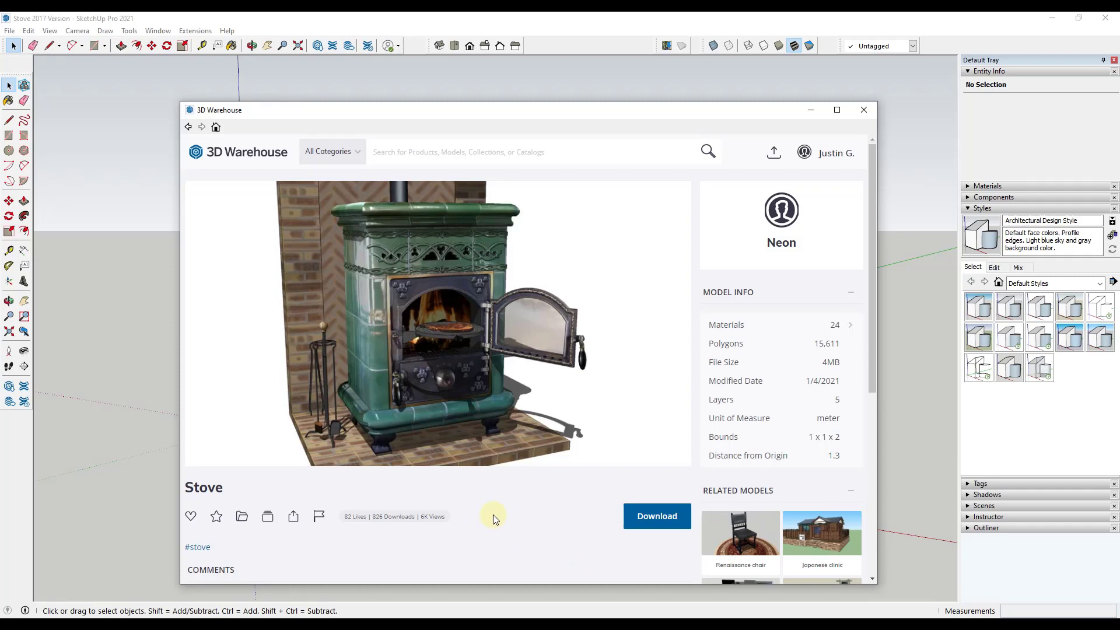
left_click(806, 152)
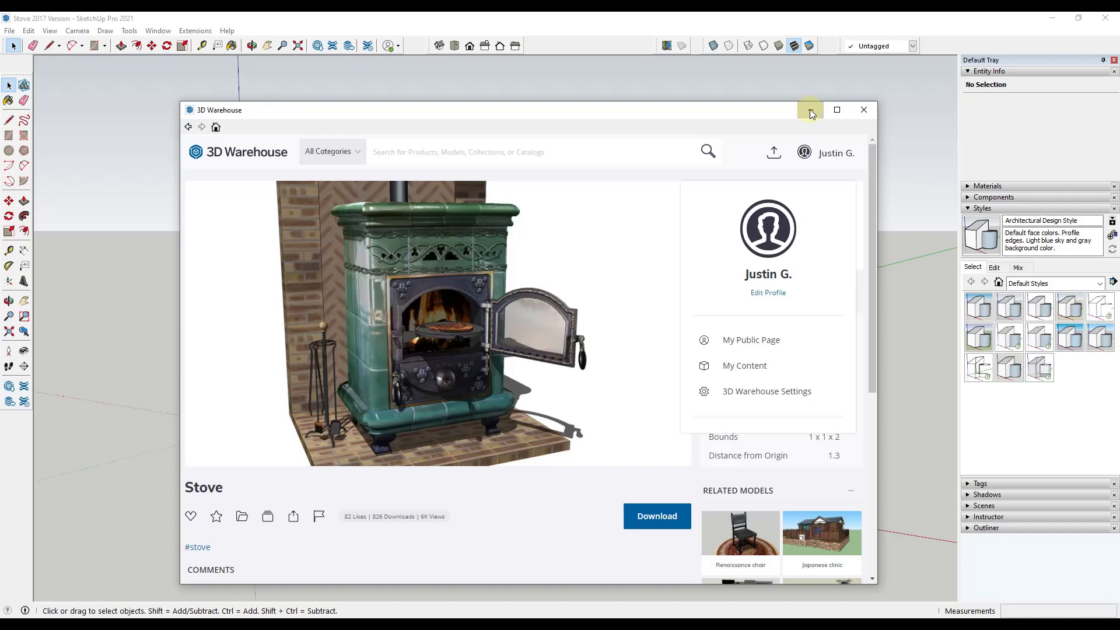
Minimize the 3D Warehouse window and orbit around the green tiled stove.
left_click(811, 111)
middle_click_drag(635, 278, 596, 339)
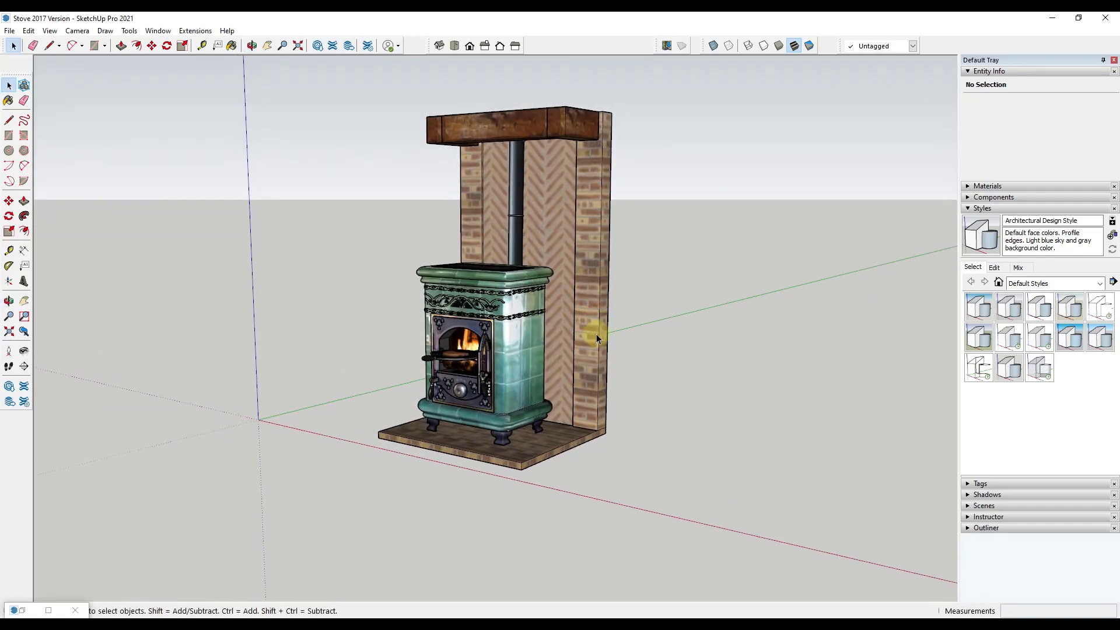
middle_click_drag(531, 226, 538, 337)
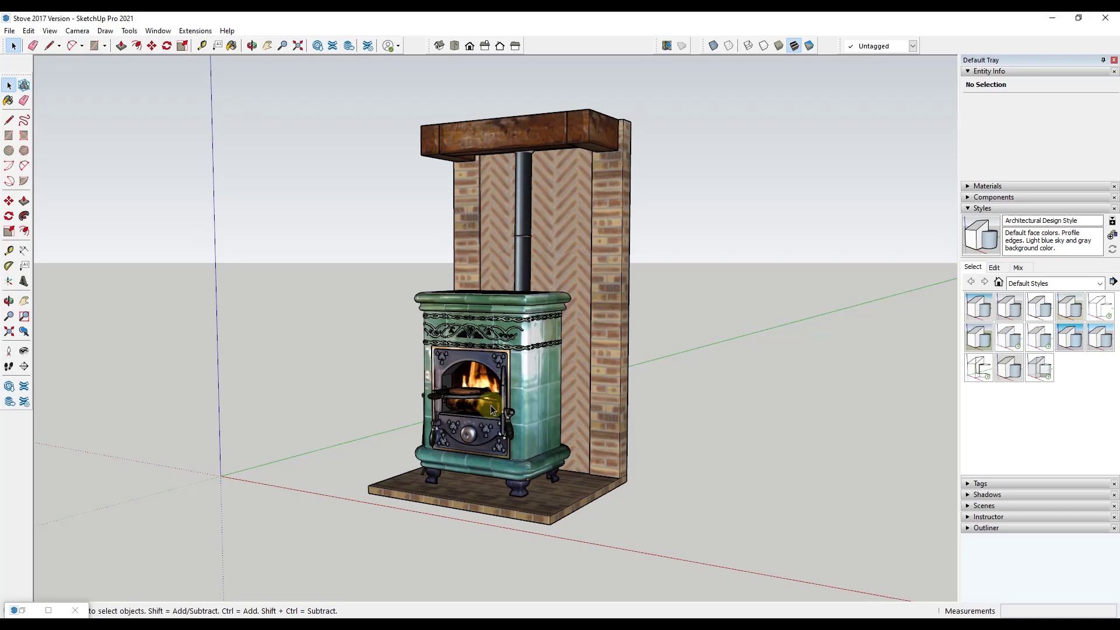
mouse_move(505, 324)
middle_mouse_down()
mouse_move(481, 401)
mouse_move(490, 336)
middle_mouse_up()
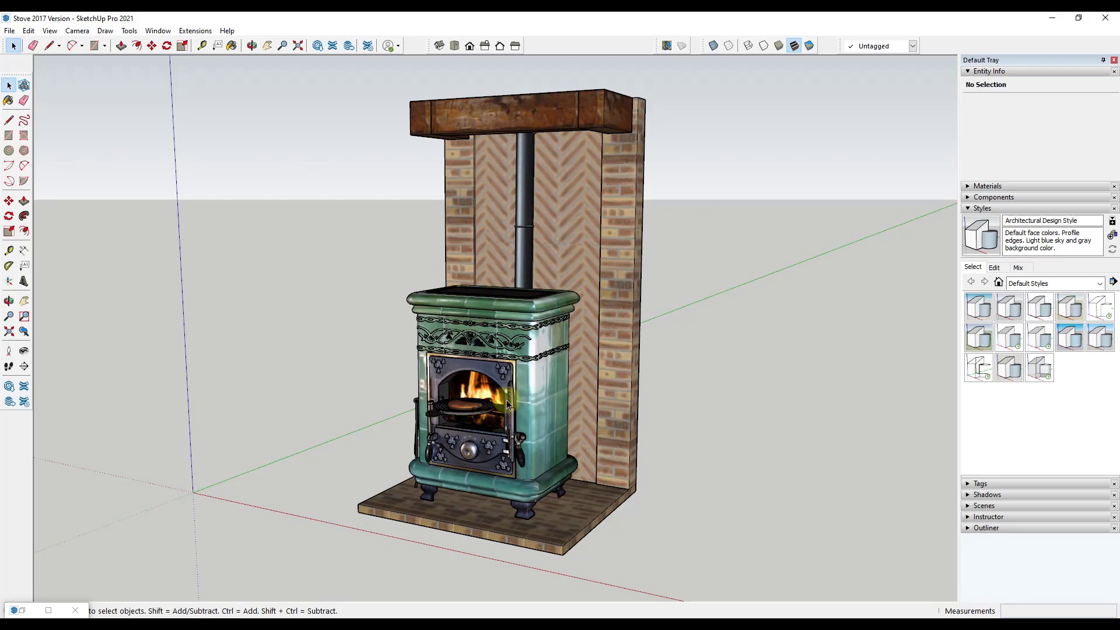
Save the stove as 'Stove 2017 Version' in the SketchUp Version 2017 (*.skp) format.
left_click(9, 30)
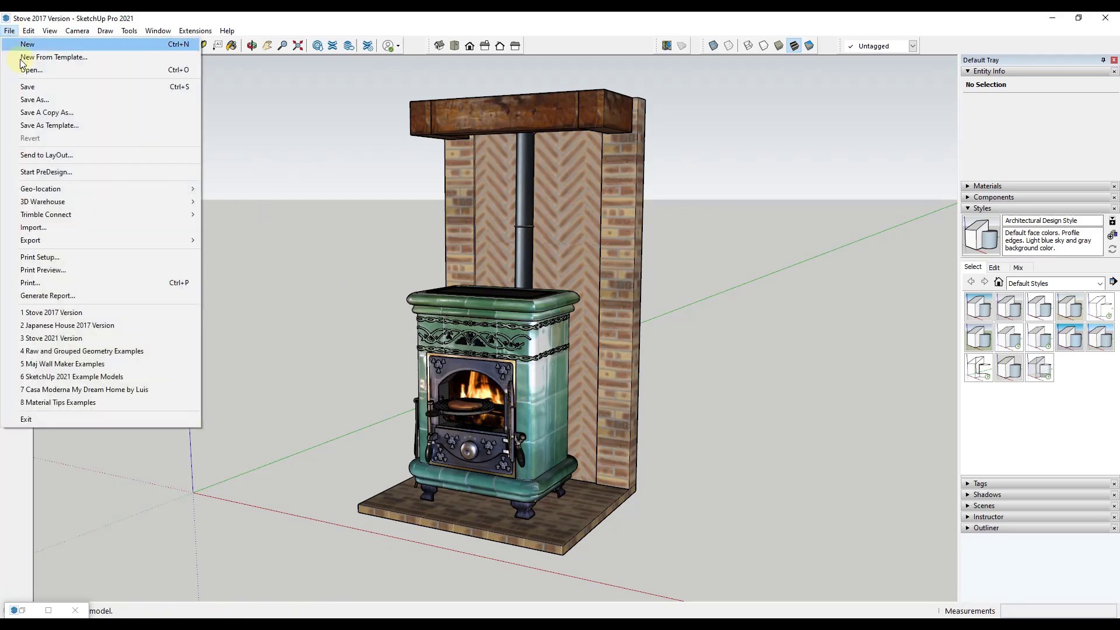
left_click(35, 99)
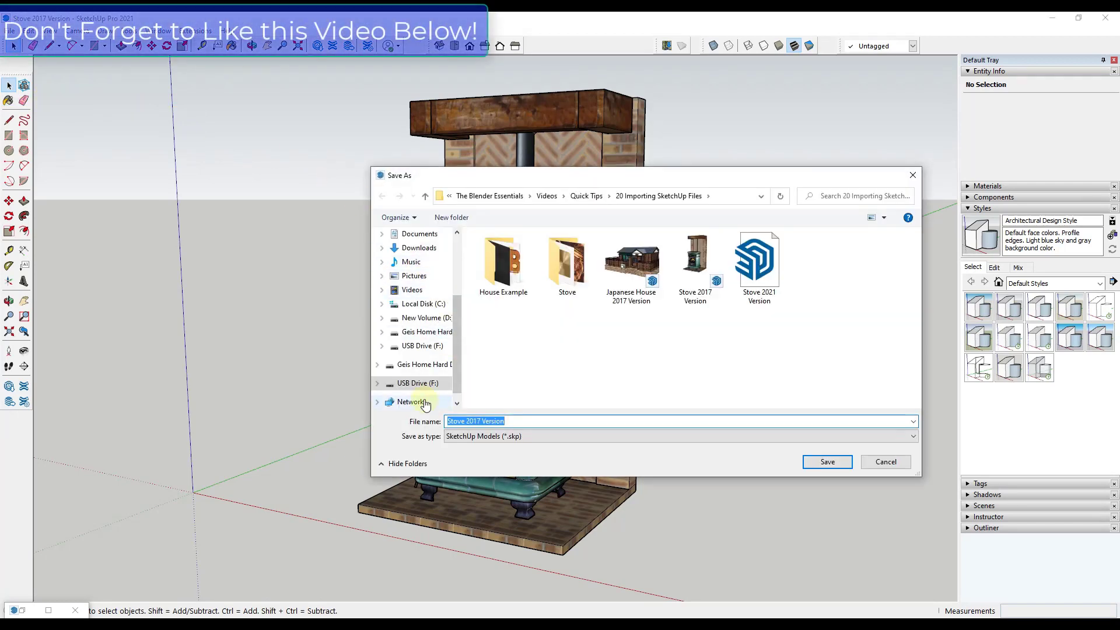
left_click(520, 437)
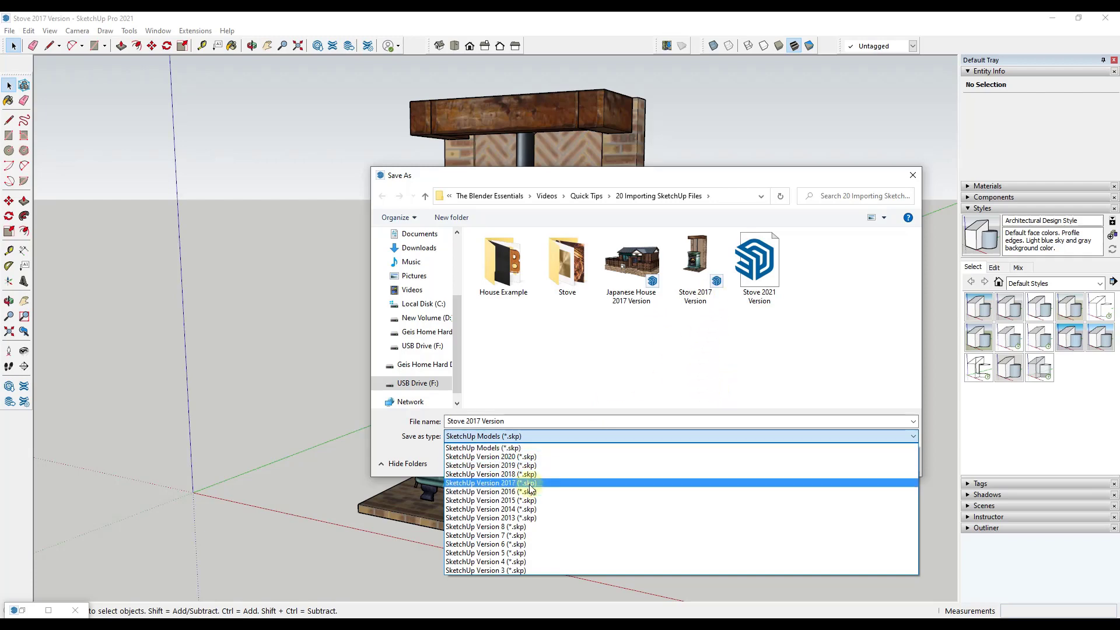
left_click(912, 176)
left_click(912, 176)
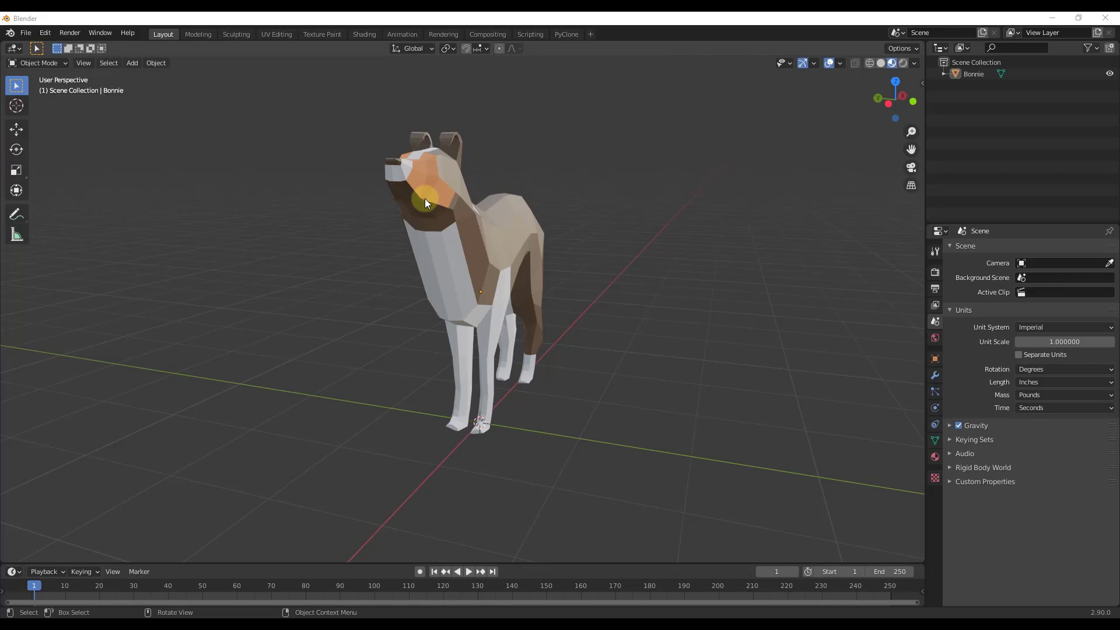
left_click(45, 33)
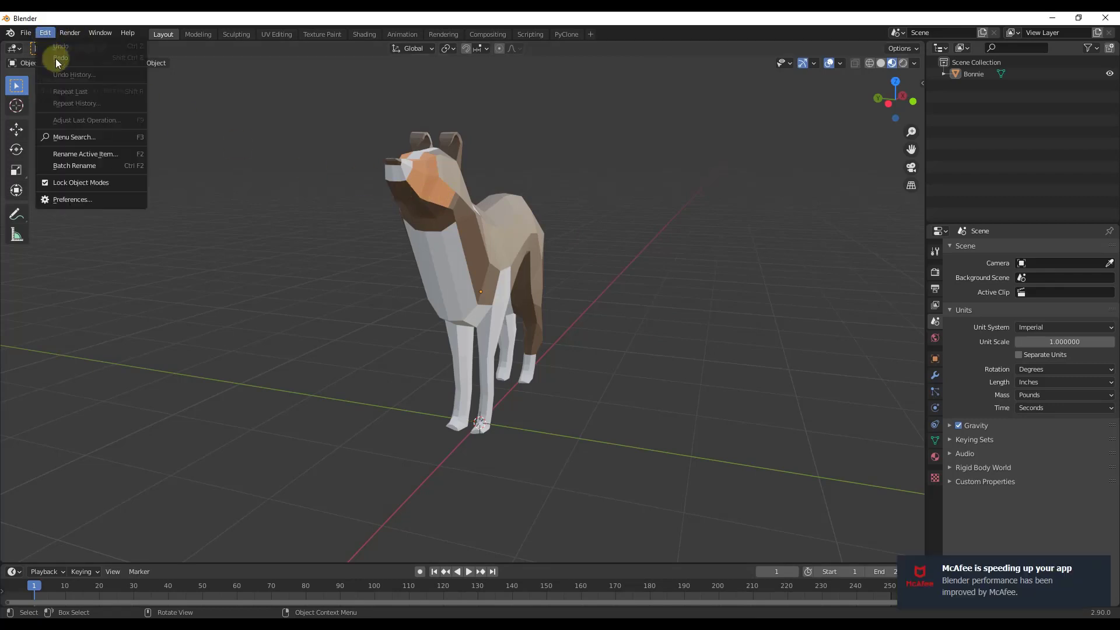
left_click(88, 199)
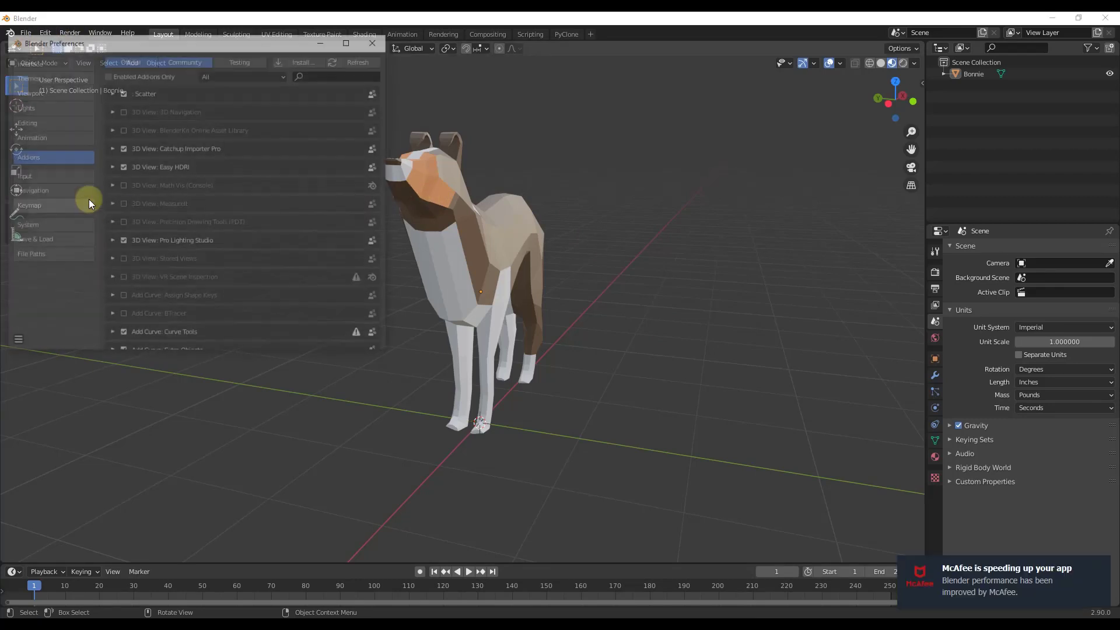
left_click(325, 73)
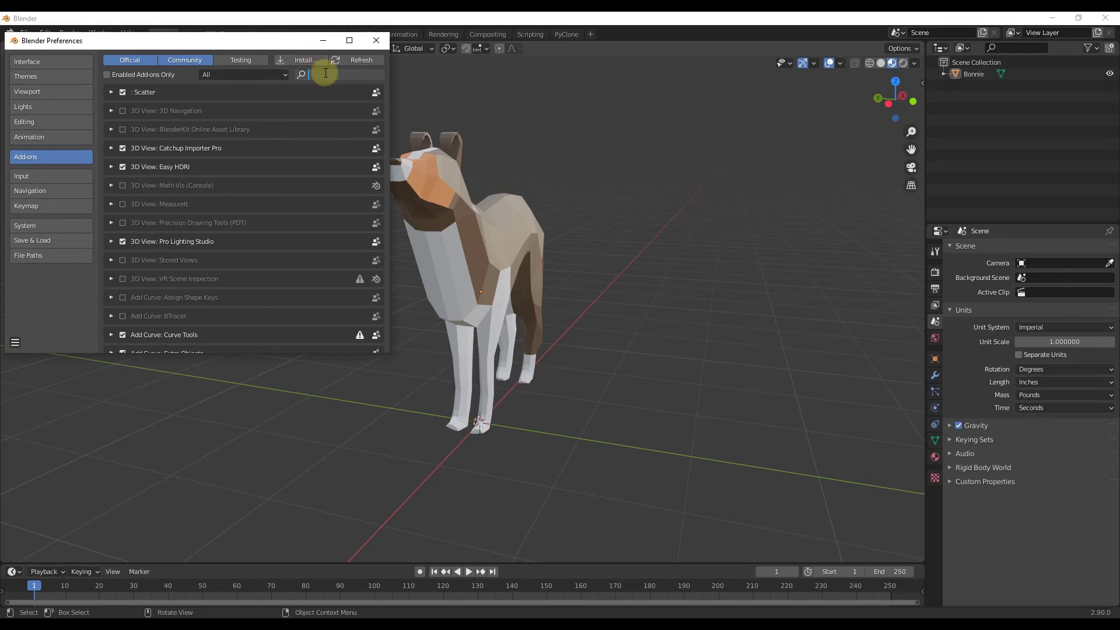
type("sketchup")
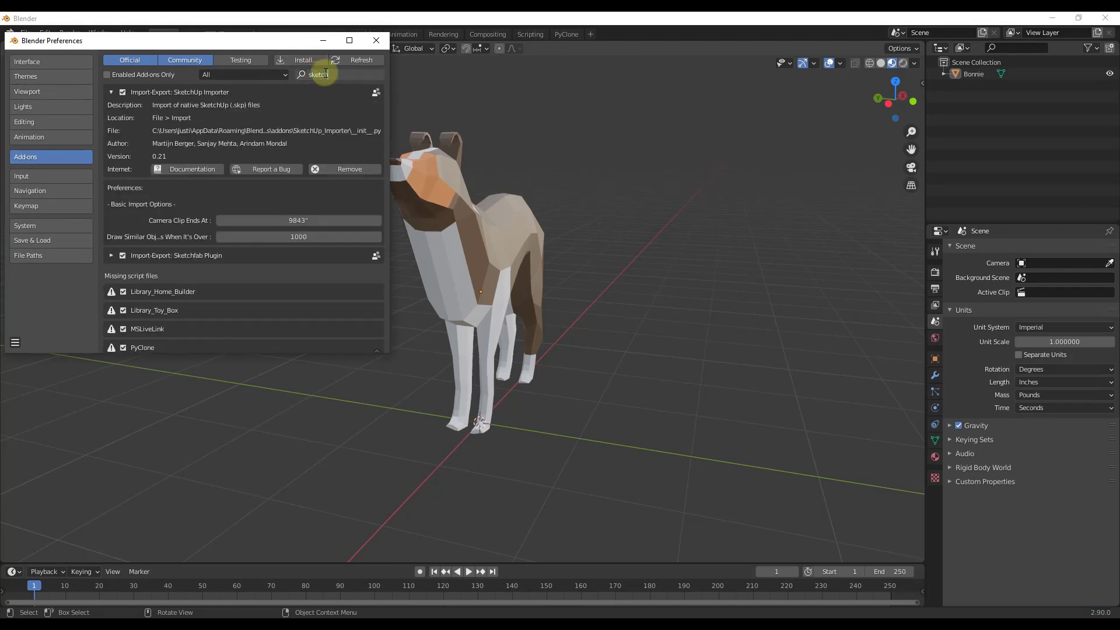
left_click(111, 92)
left_click(111, 91)
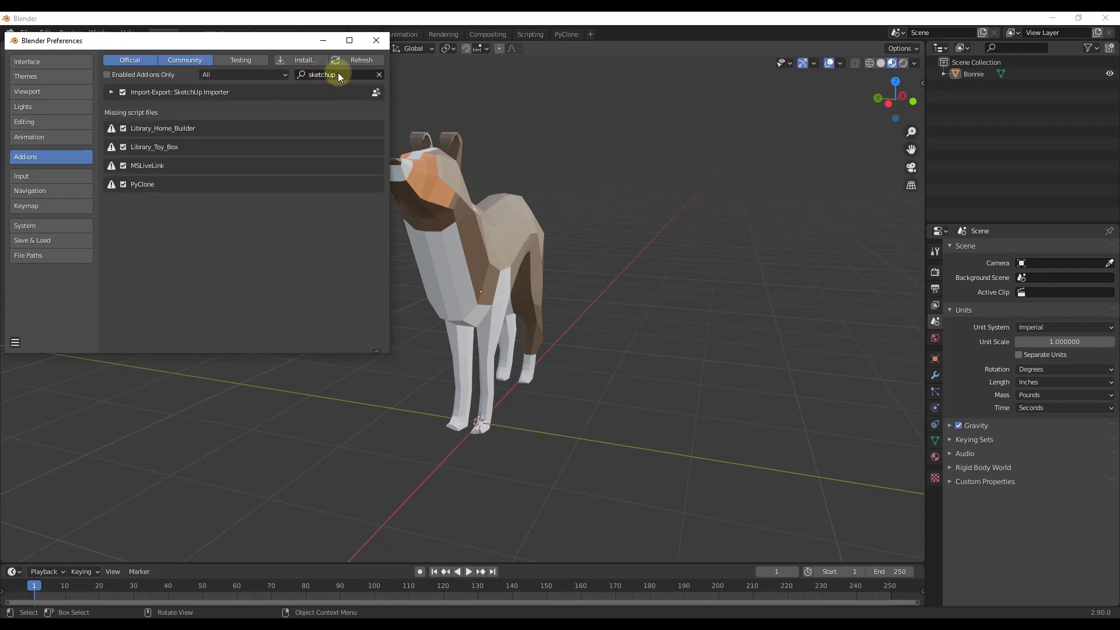
left_click(112, 92)
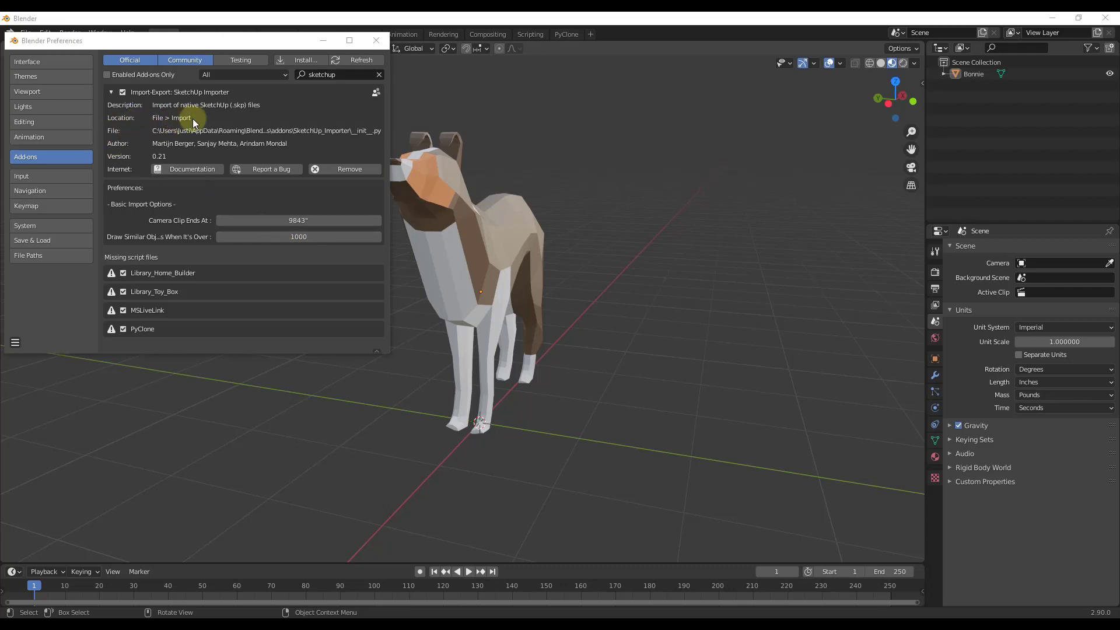
left_click(377, 40)
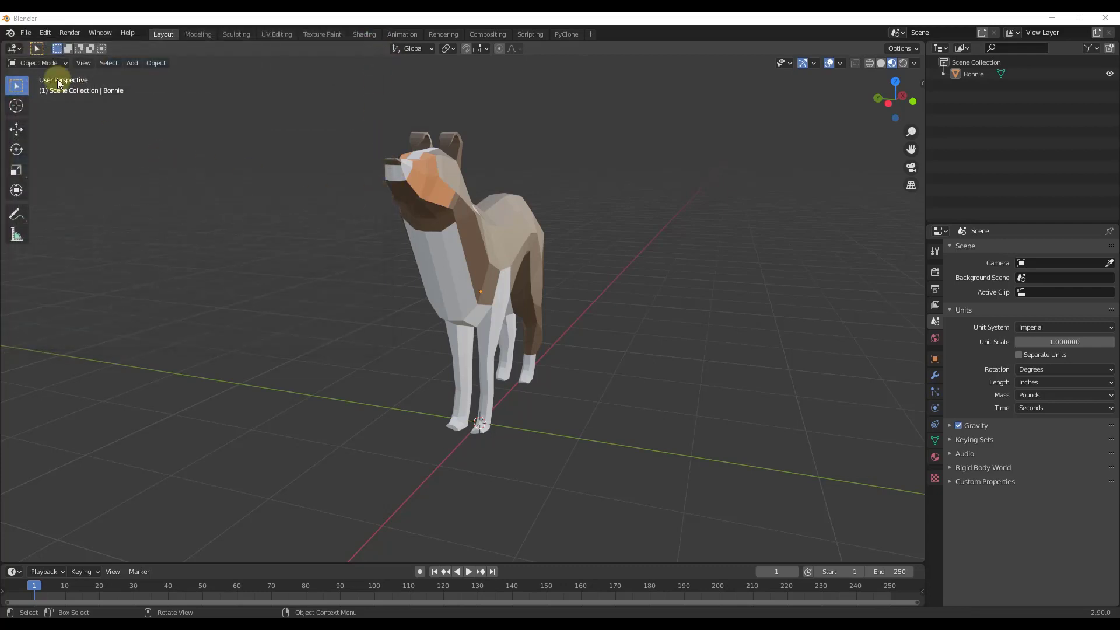
Try importing the Stove 2021 Version file through File > Import > SketchUp (.skp).
left_click(28, 33)
mouse_move(58, 192)
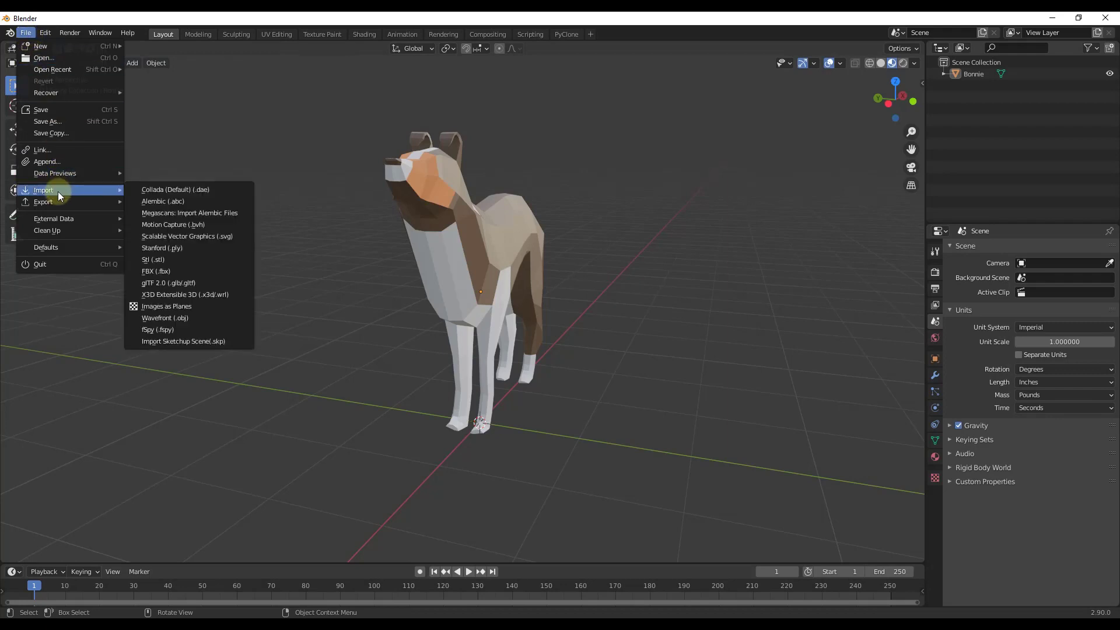
left_click(201, 342)
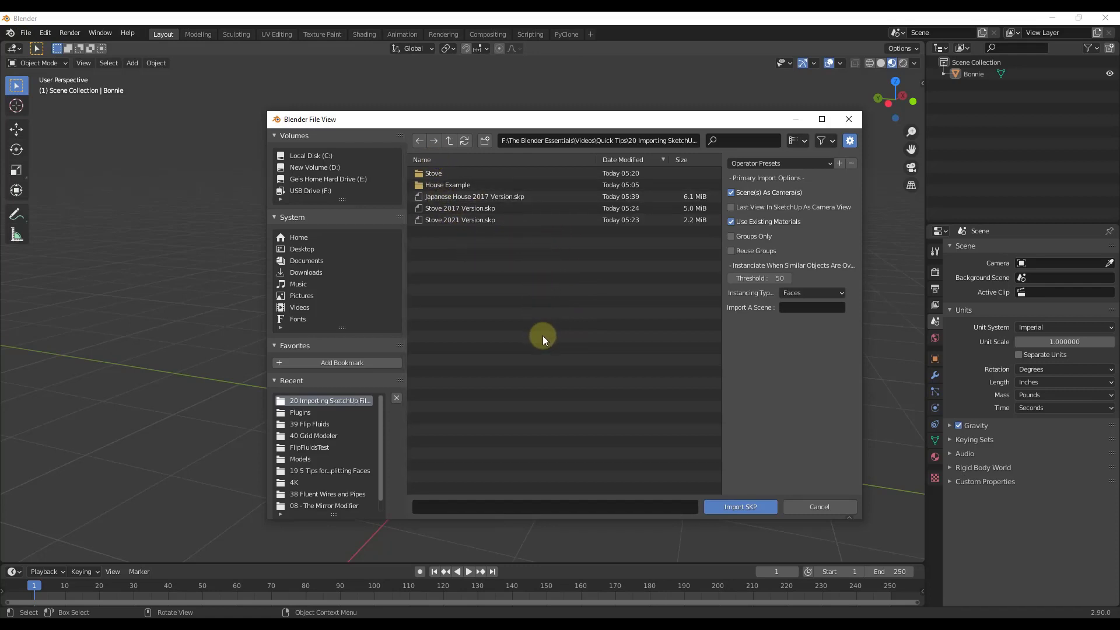
double_click(457, 222)
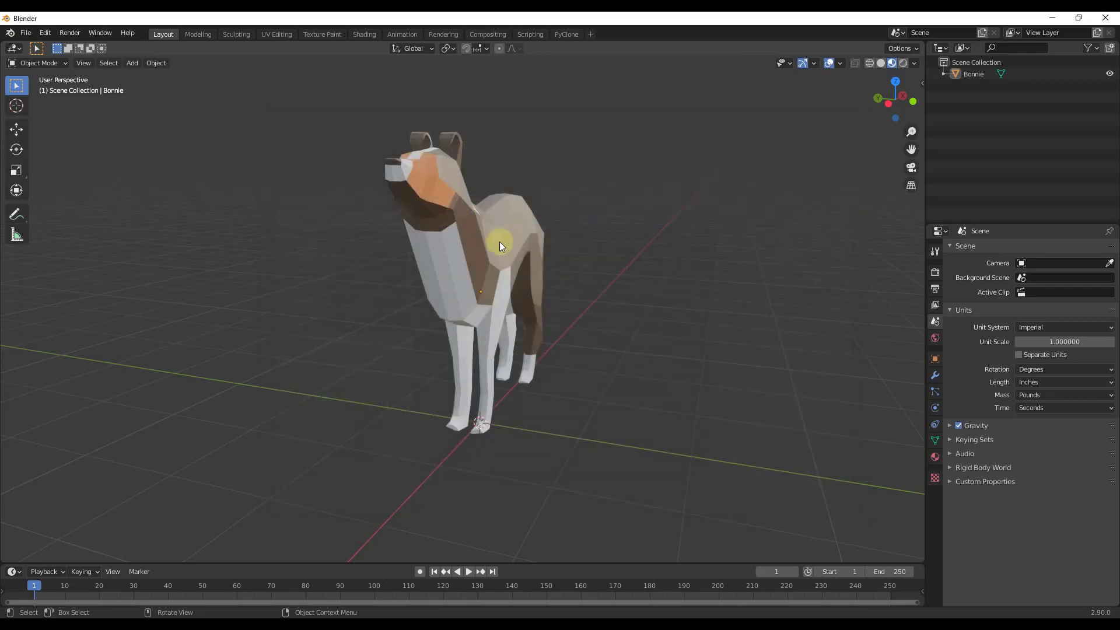
middle_click_drag(523, 336, 517, 320)
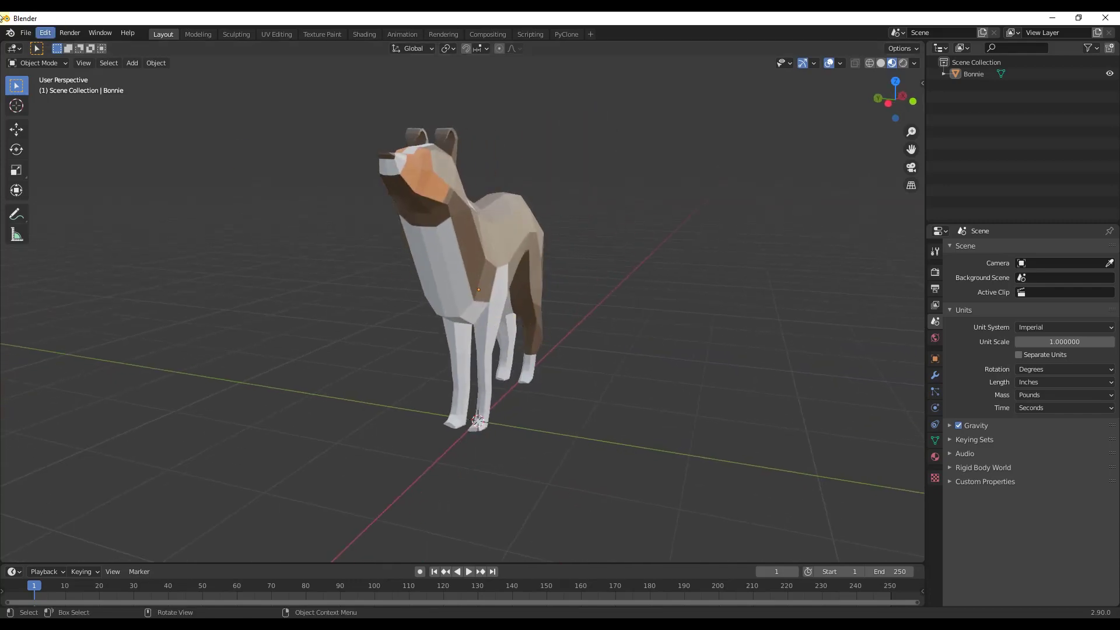
Reopen the SketchUp import browser and select Stove 2017 Version.skp.
left_click(25, 33)
mouse_move(59, 190)
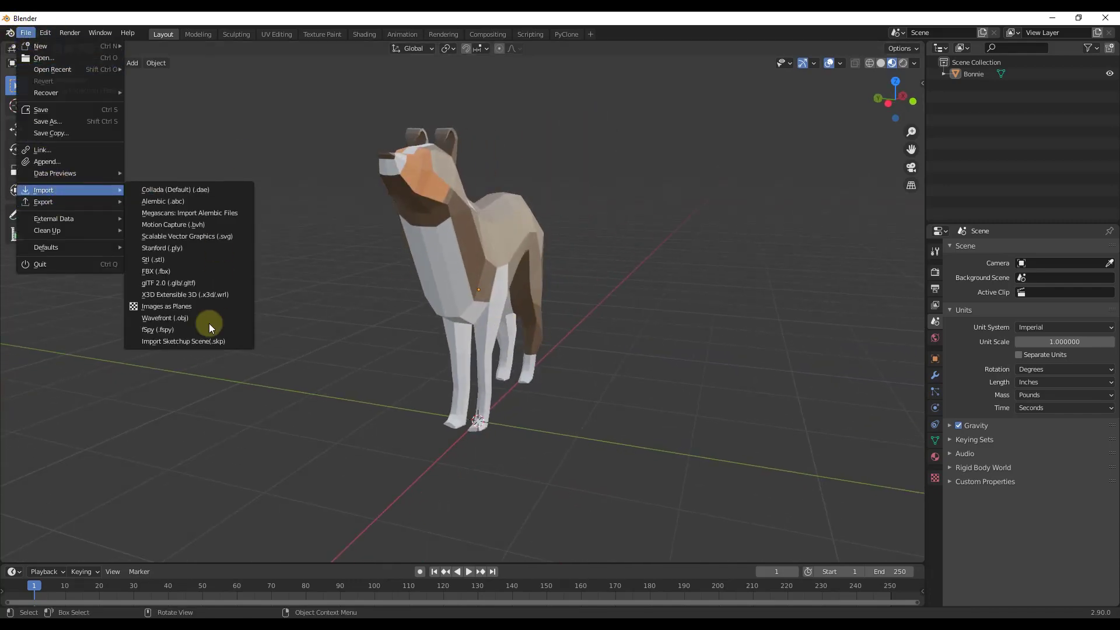
left_click(200, 341)
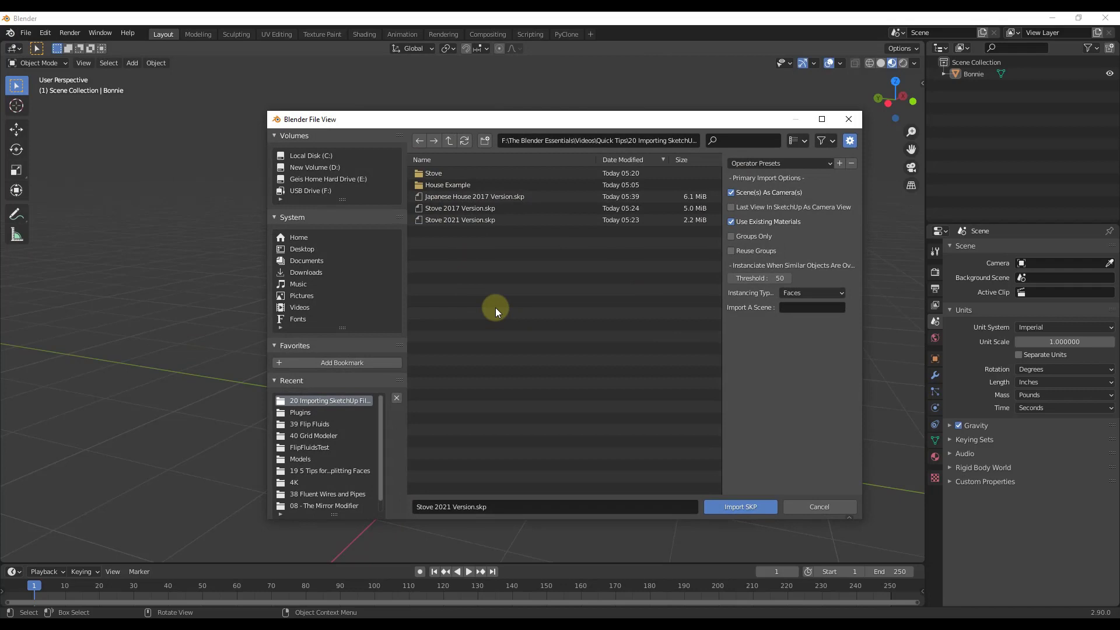
left_click(453, 209)
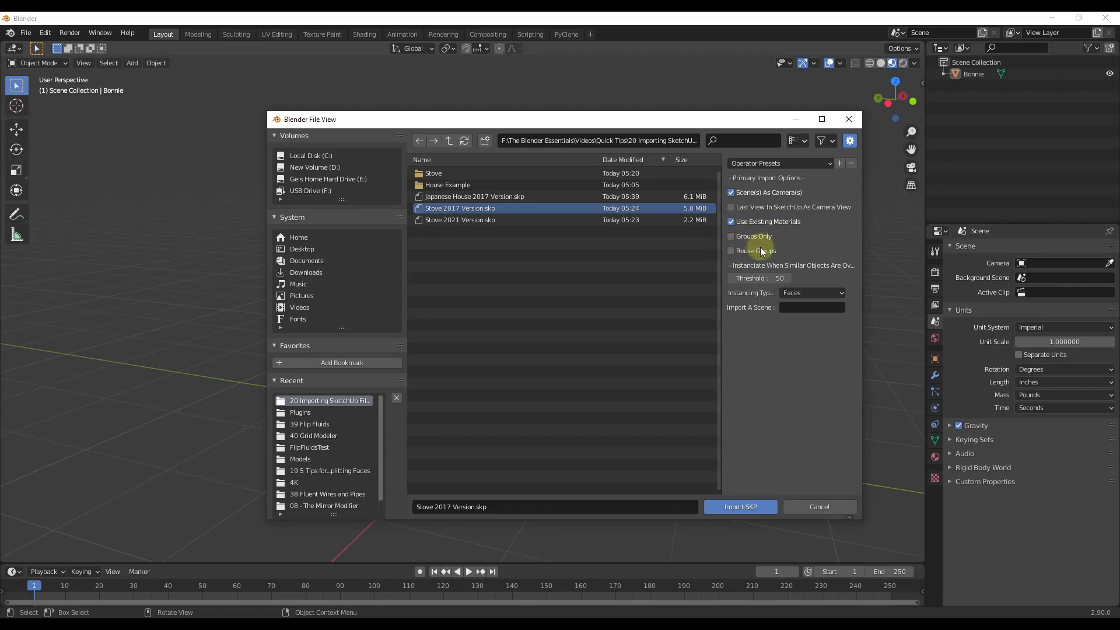
Import the Stove 2017 file and orbit to view the stove and its brick wall.
left_click(739, 507)
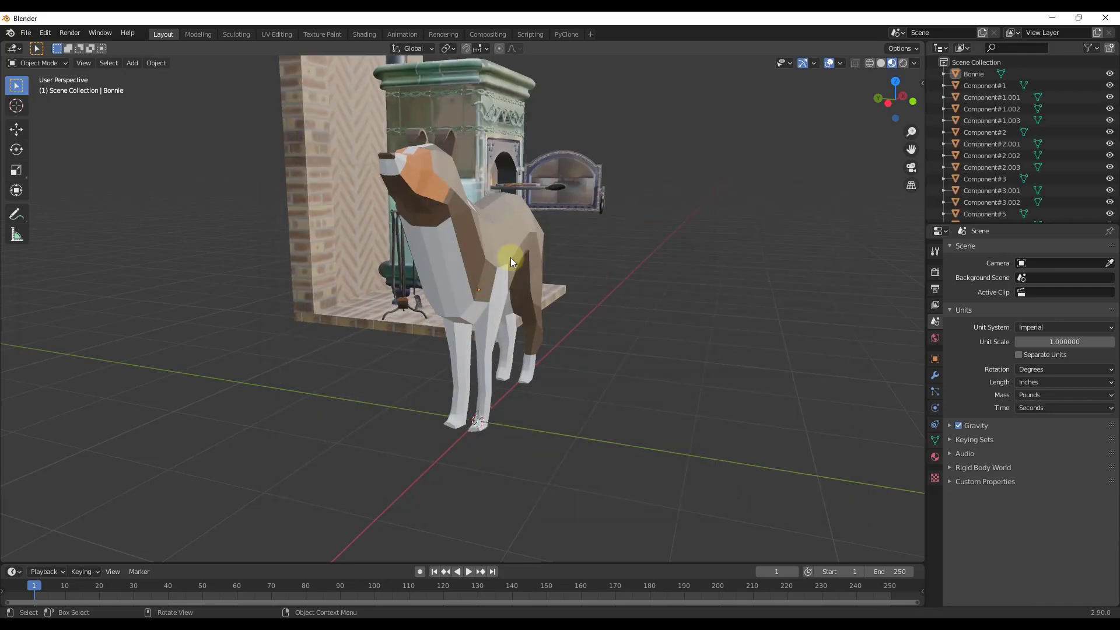
scroll(548, 284, "down", 6)
middle_click_drag(646, 258, 681, 169)
scroll(685, 188, "up", 6)
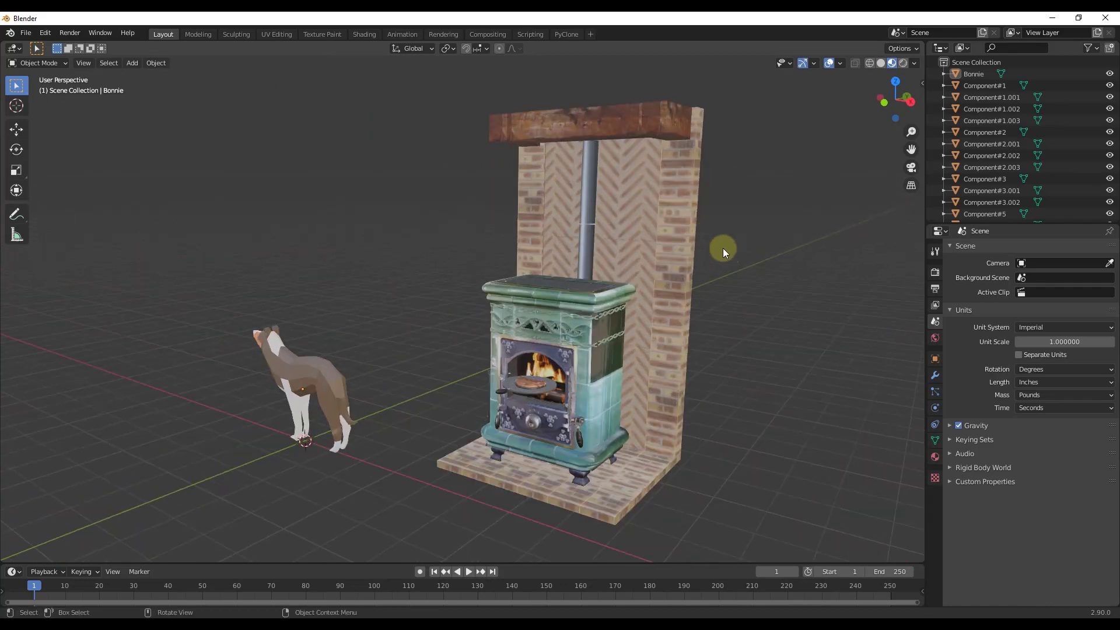
mouse_move(723, 250)
middle_mouse_down()
mouse_move(657, 233)
mouse_move(723, 253)
middle_mouse_up()
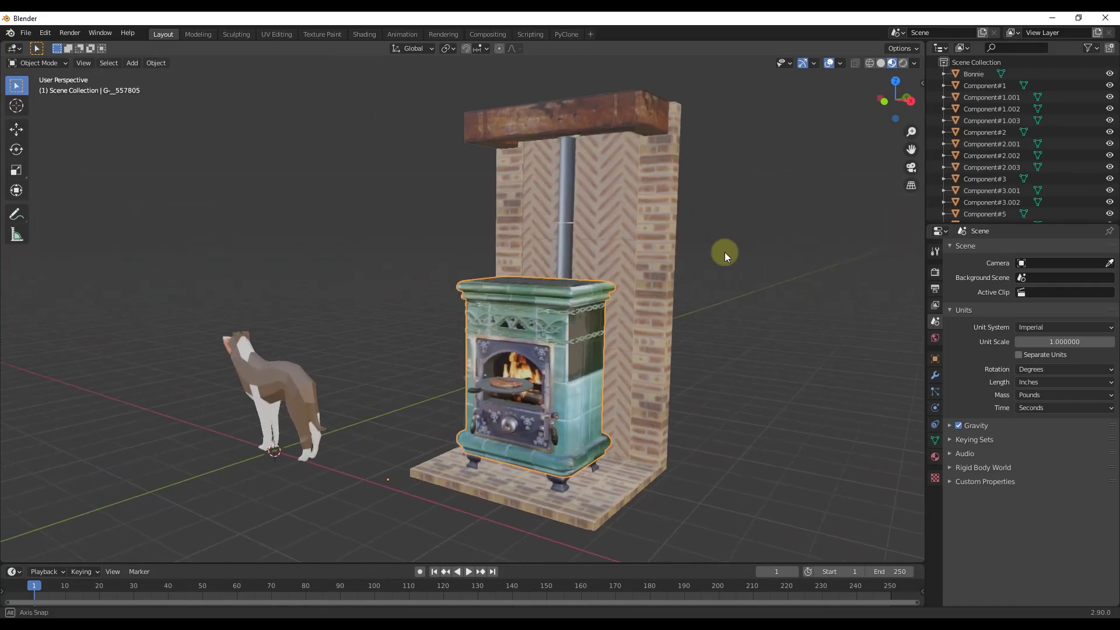
Inspect the mantel beam, brick chimney wall, stove body and door knob by selecting each.
left_click(597, 112)
left_click(607, 168)
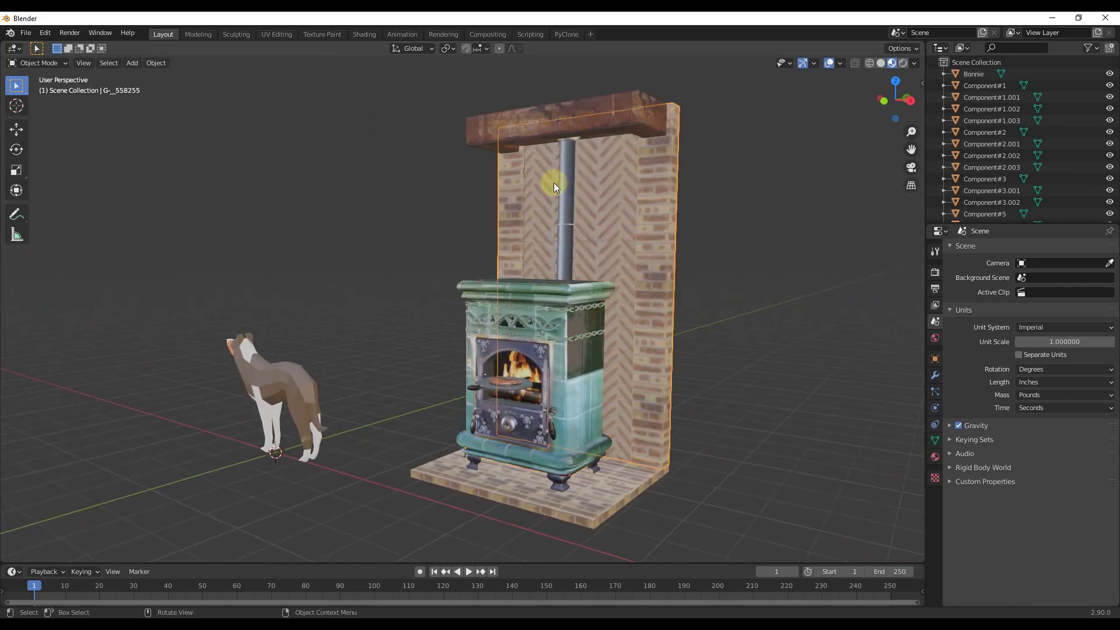
left_click(507, 284)
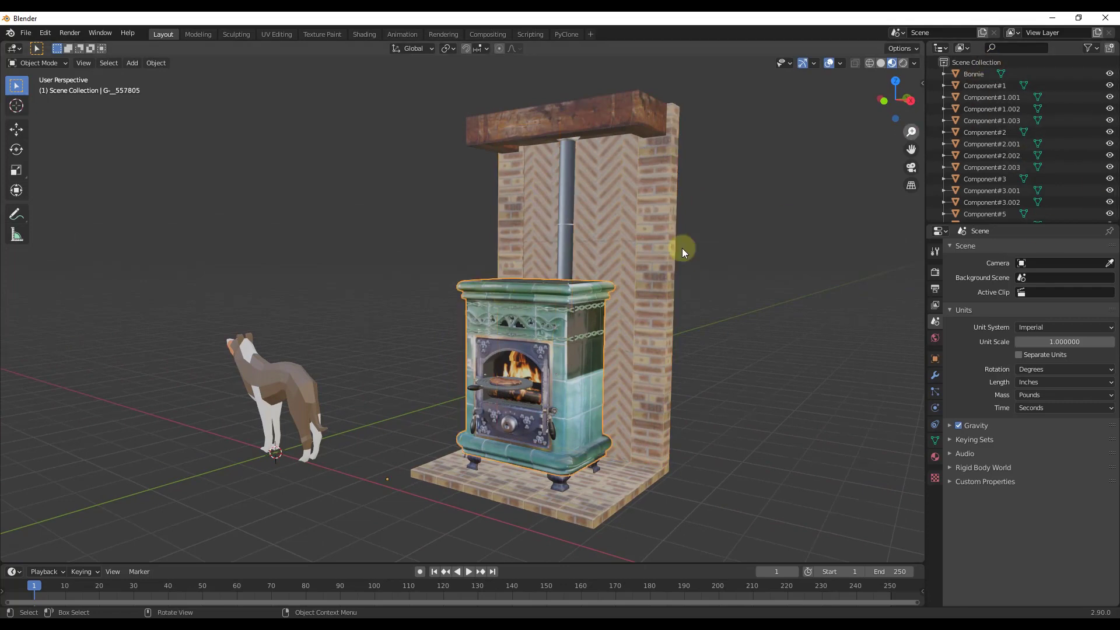
scroll(607, 397, "down", 3)
middle_click_drag(629, 348, 633, 350)
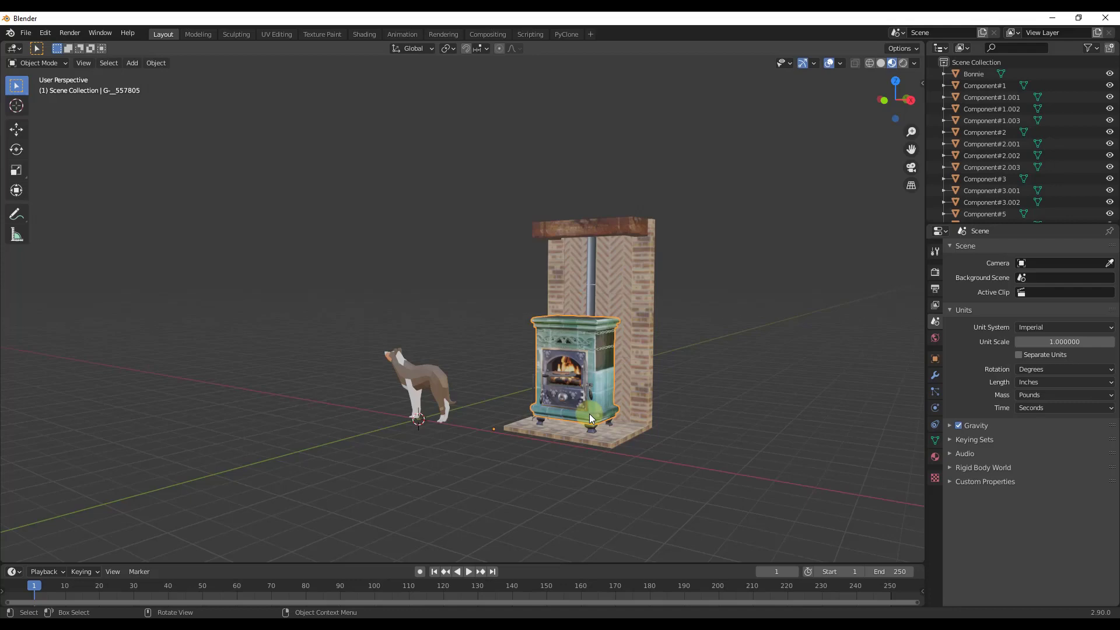
scroll(589, 415, "up", 4)
left_click(548, 390)
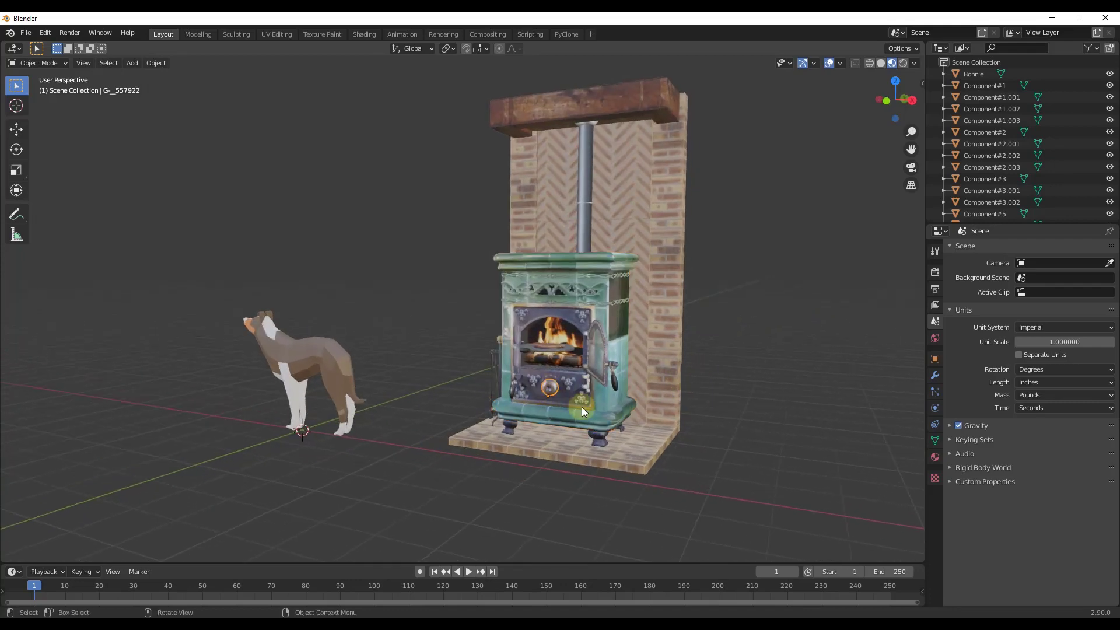
left_click(615, 401)
Start scaling the stove body, then cancel so its size stays unchanged.
scroll(614, 402, "up", 2)
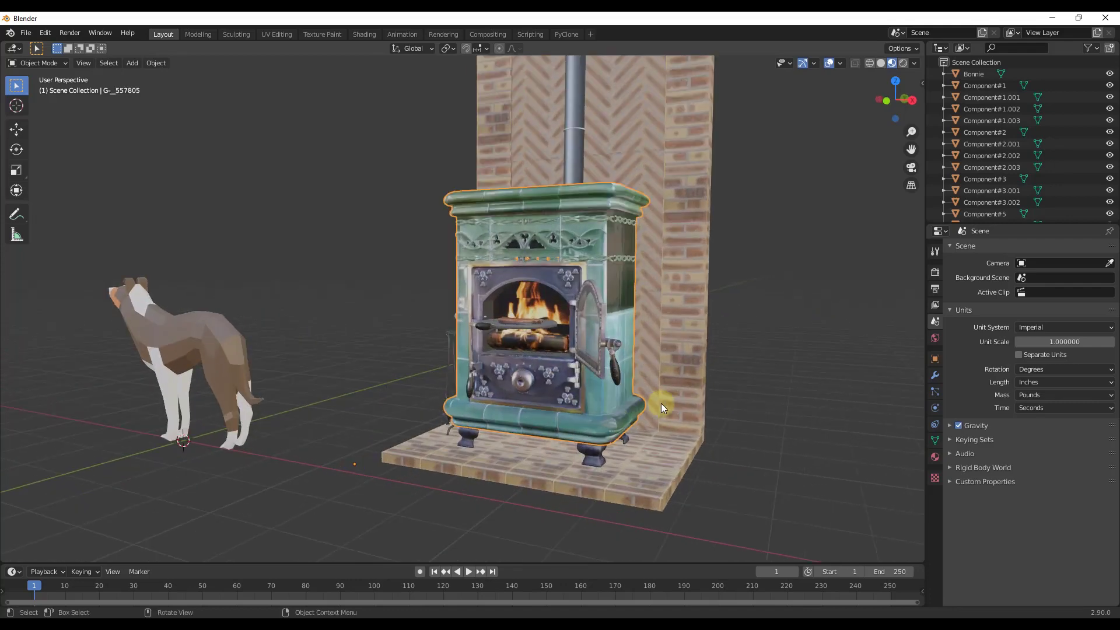
scroll(661, 404, "down", 4)
key("s")
right_click(700, 416)
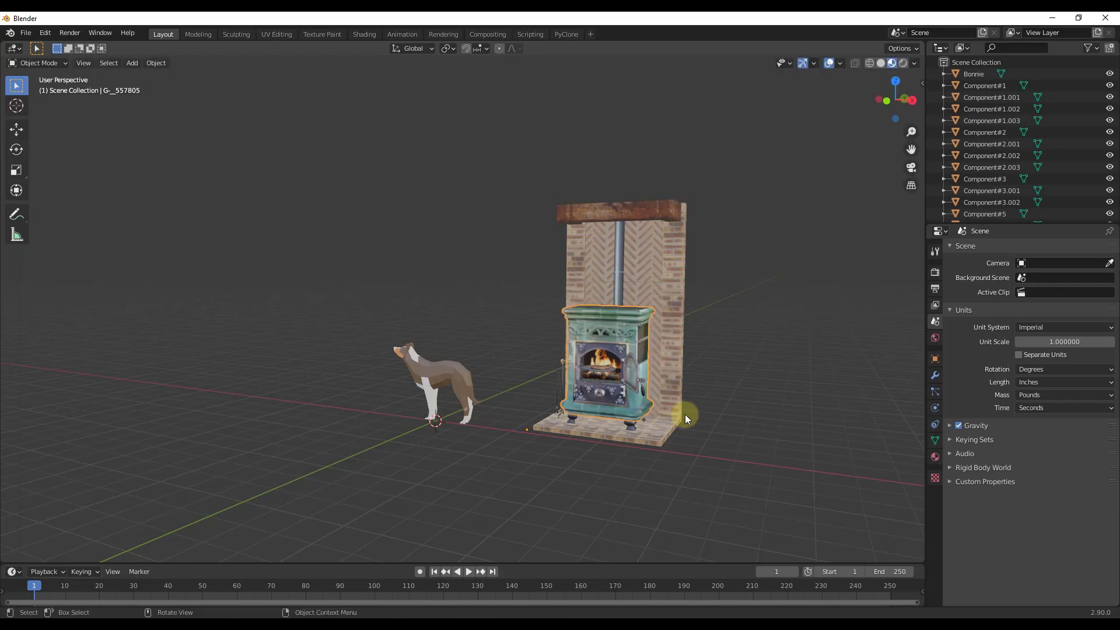
scroll(645, 338, "up", 2)
scroll(661, 339, "down", 2)
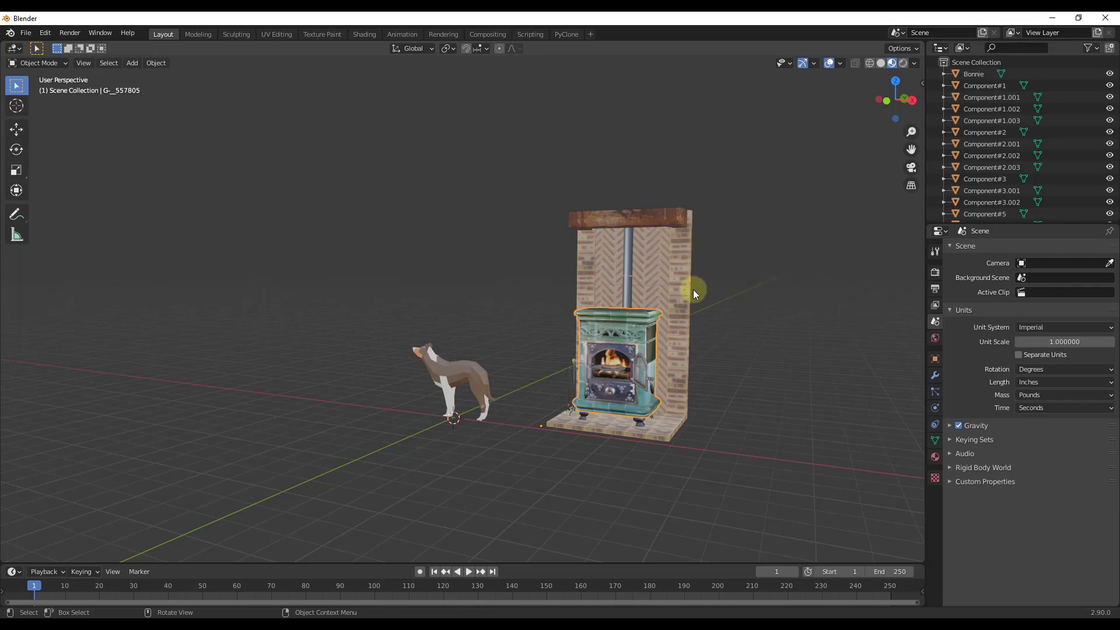
Try moving the brick chimney wall and then the whole stove assembly, cancelling both moves.
left_click(676, 265)
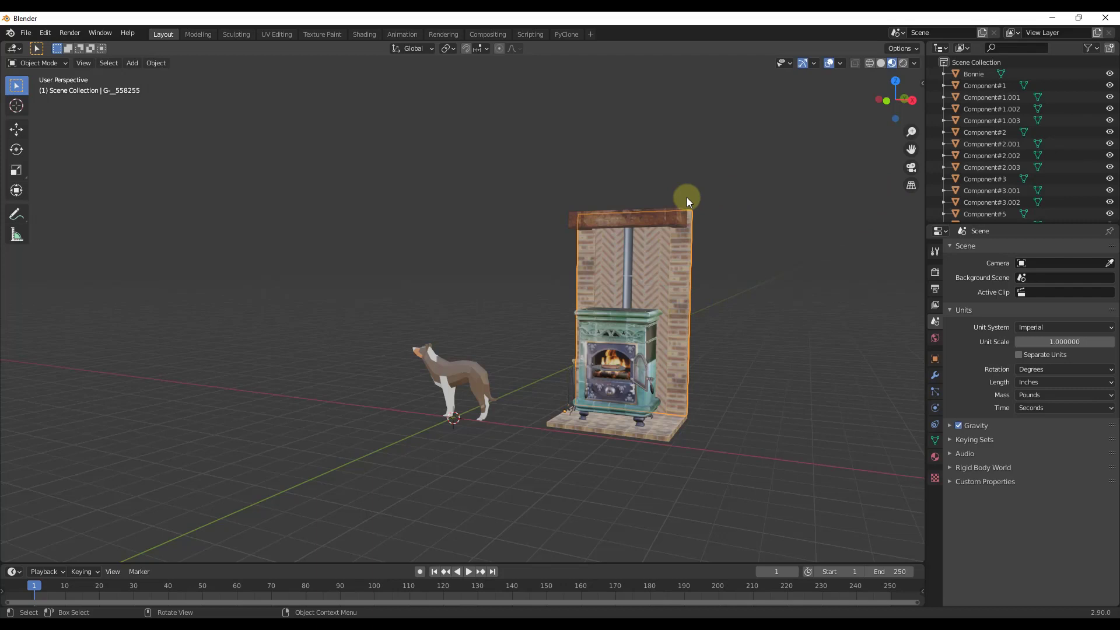
left_click_drag(525, 170, 782, 518)
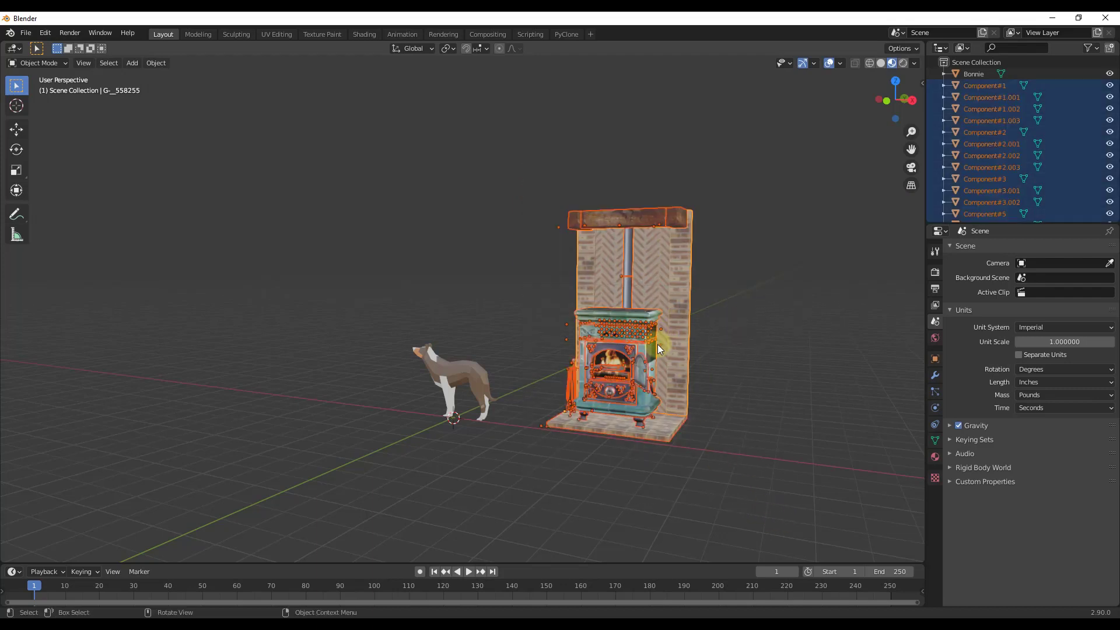
left_click(687, 332)
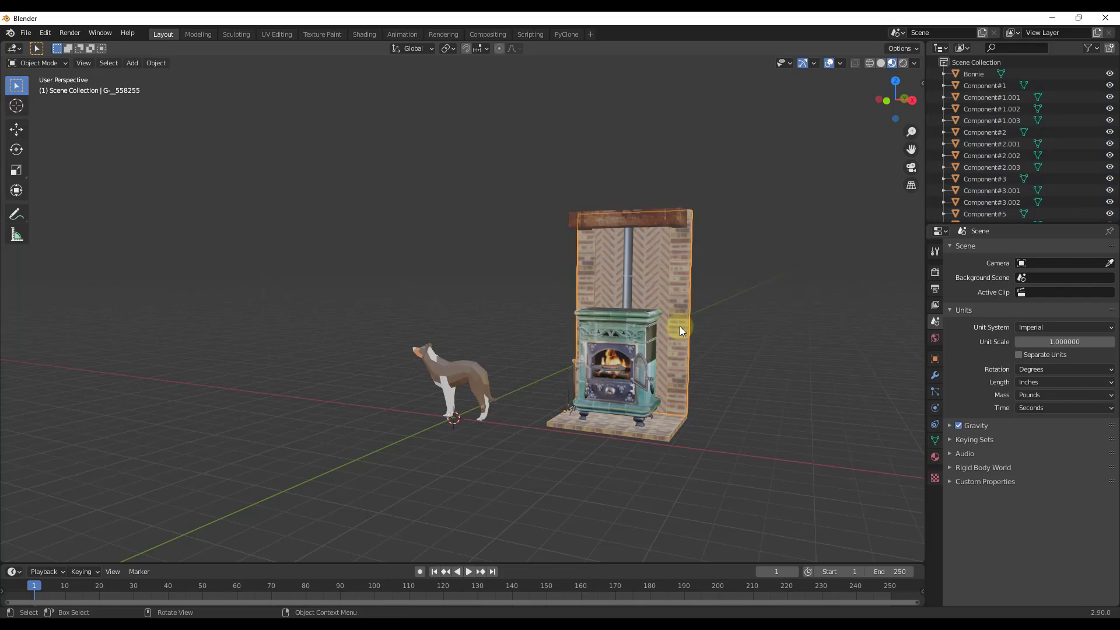
key("g")
right_click(821, 343)
left_click_drag(527, 198, 821, 480)
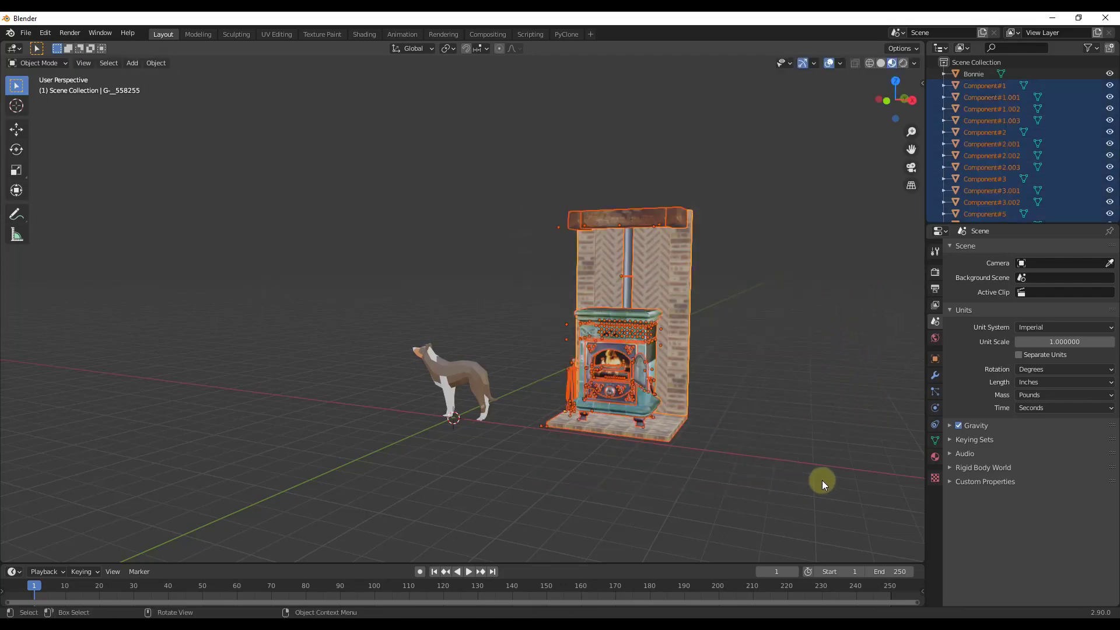
key("g")
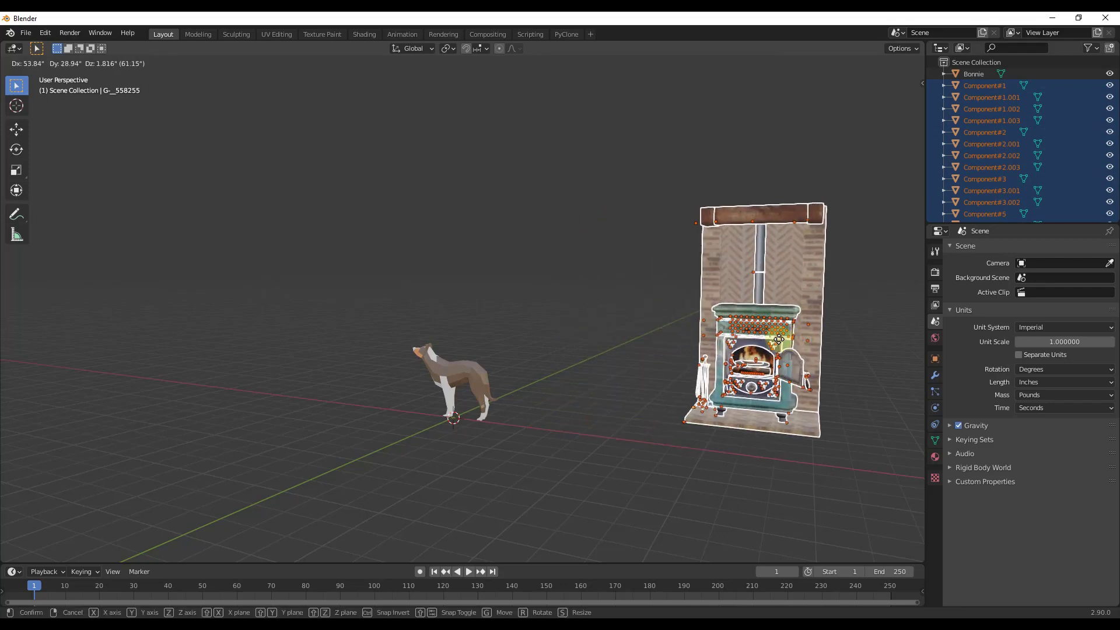
right_click(684, 345)
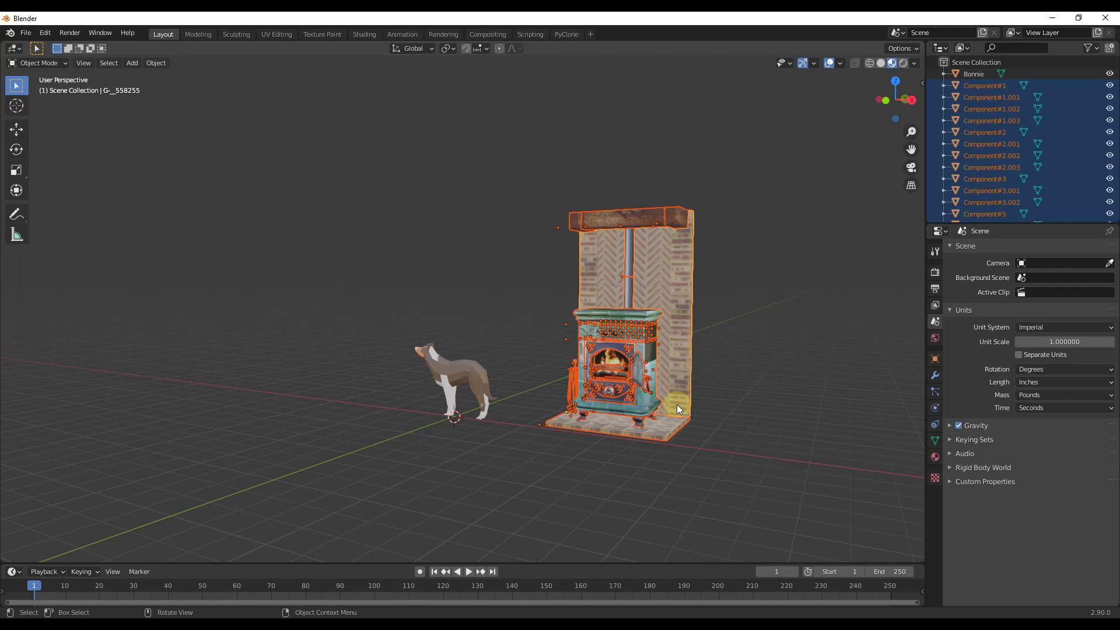
Orbit slightly and deselect all the stove components.
scroll(674, 401, "up", 2)
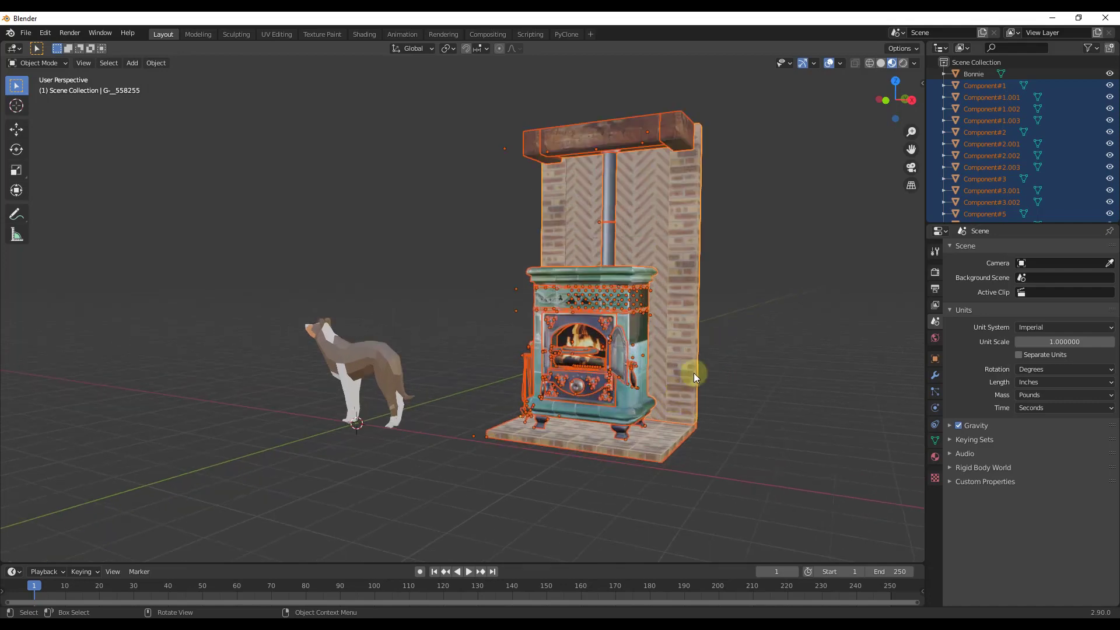
scroll(702, 334, "down", 1)
middle_click_drag(616, 359, 610, 374)
left_click(463, 95)
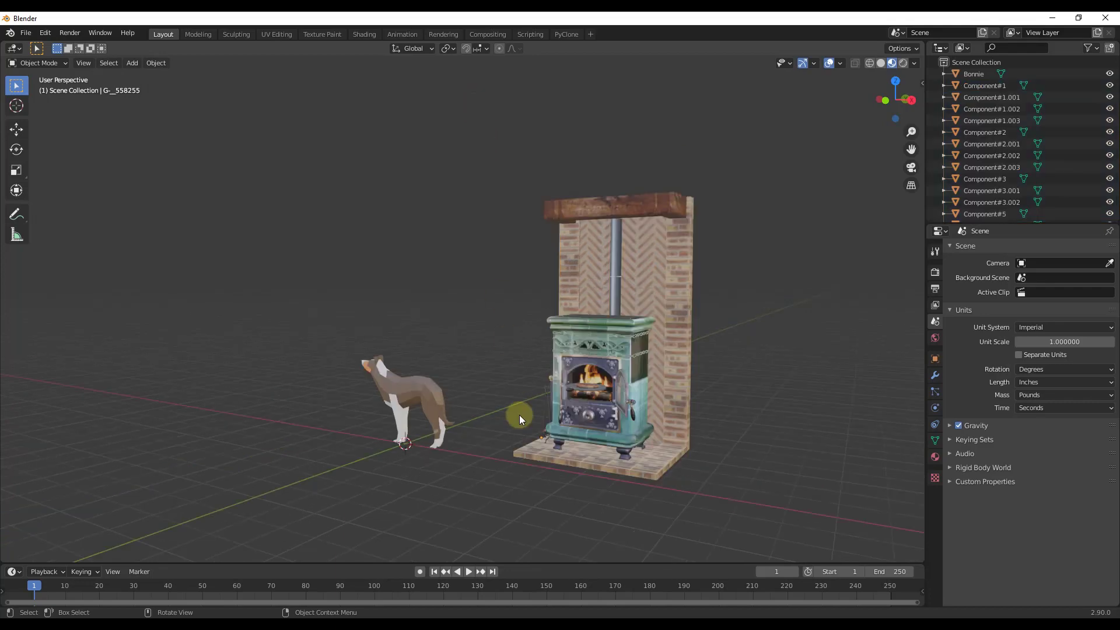
Add a Plain Axes empty to the scene with Shift+A.
key("shift+a")
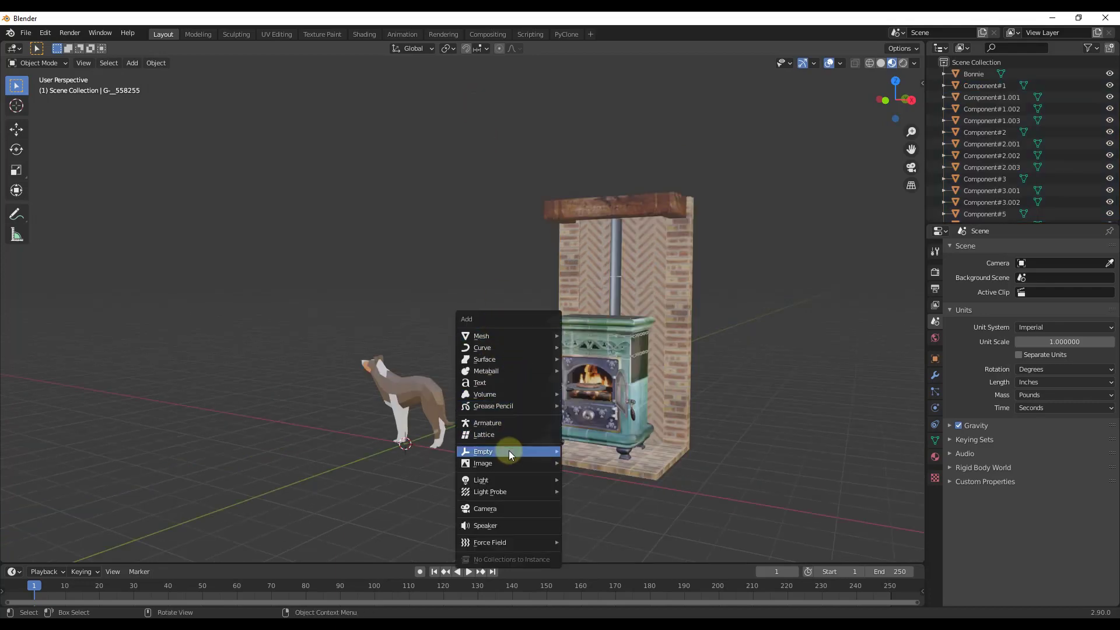
mouse_move(508, 454)
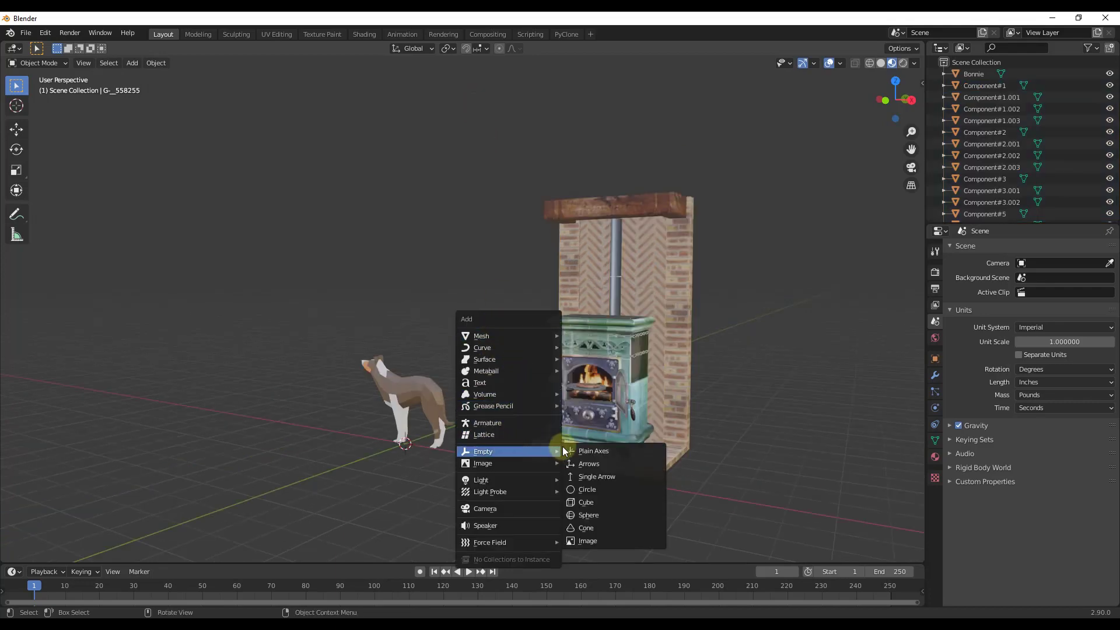
left_click(608, 450)
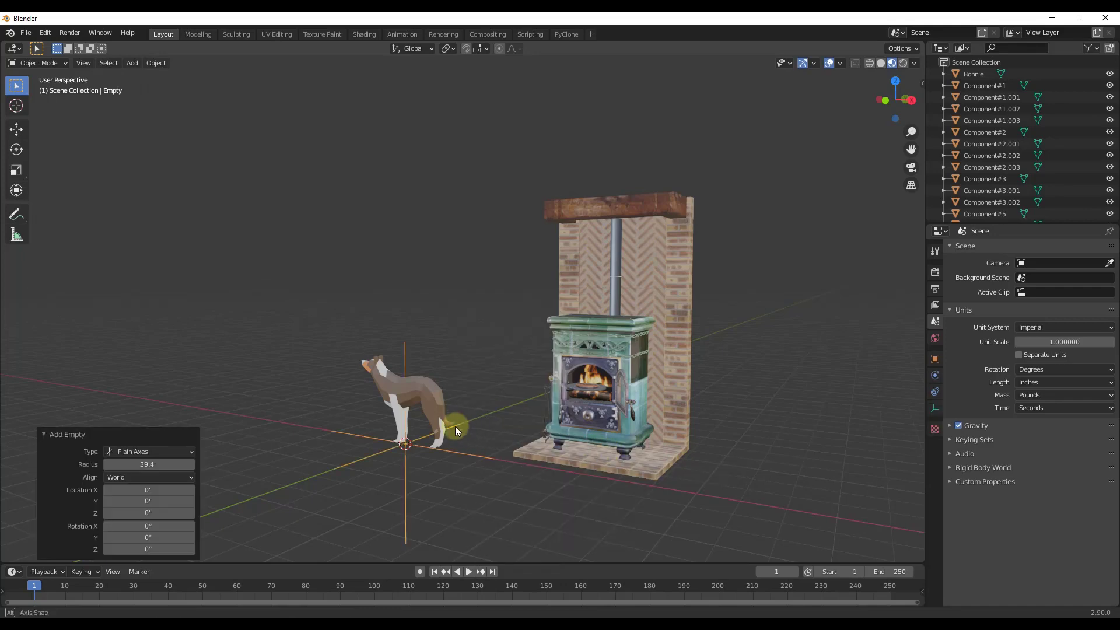
middle_click_drag(455, 432, 394, 446)
scroll(508, 461, "up", 3)
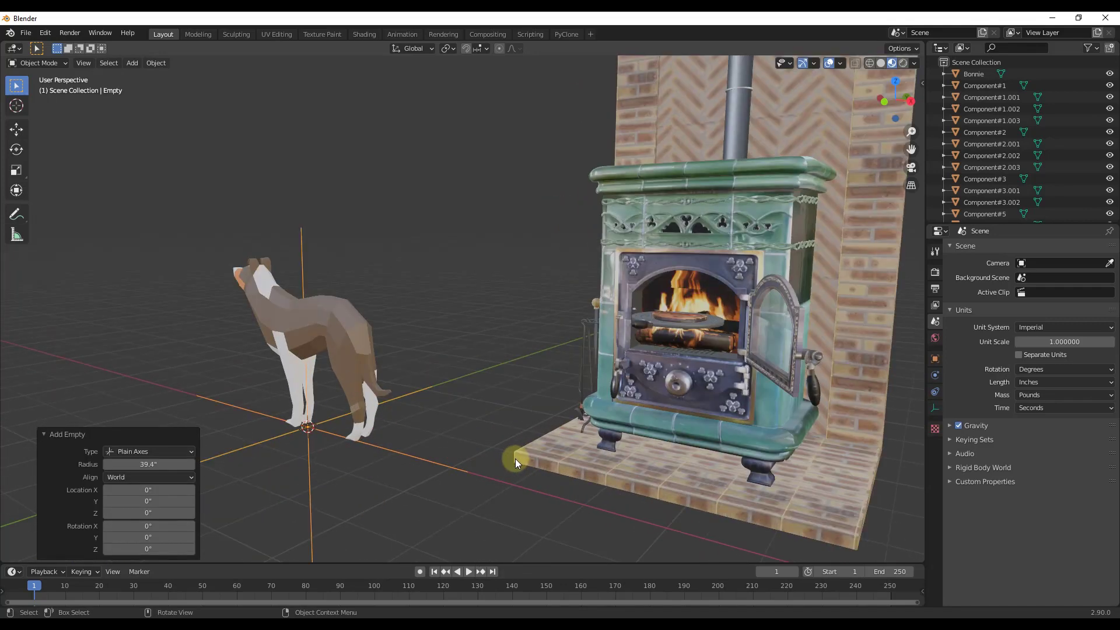
Turn on vertex snapping and snap the empty to the front corner of the stove base.
left_click(487, 49)
left_click(467, 95)
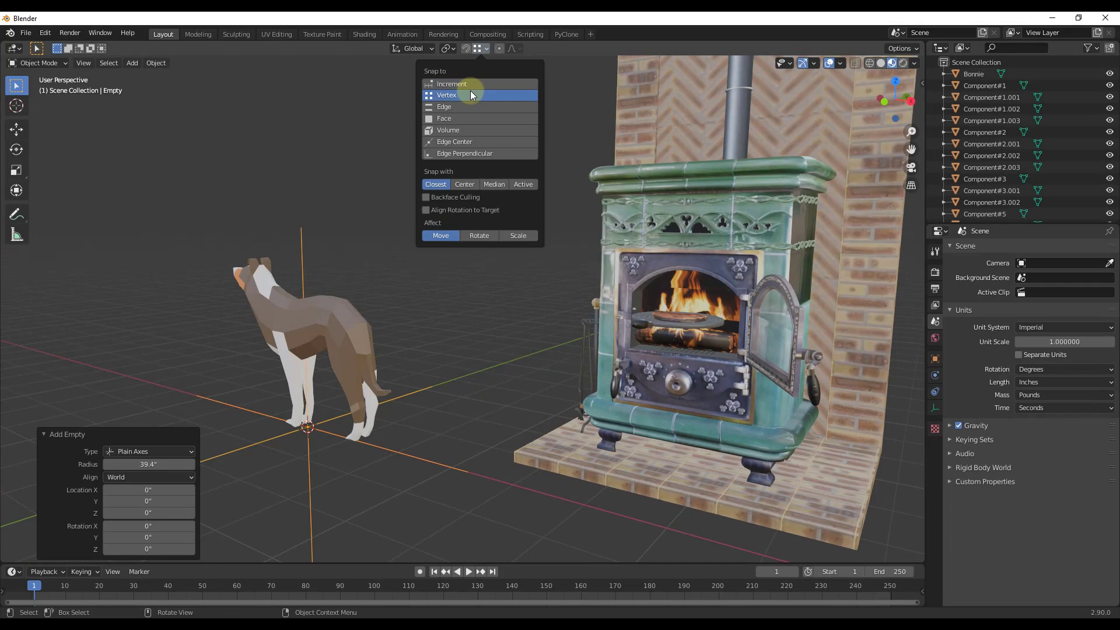
left_click(466, 48)
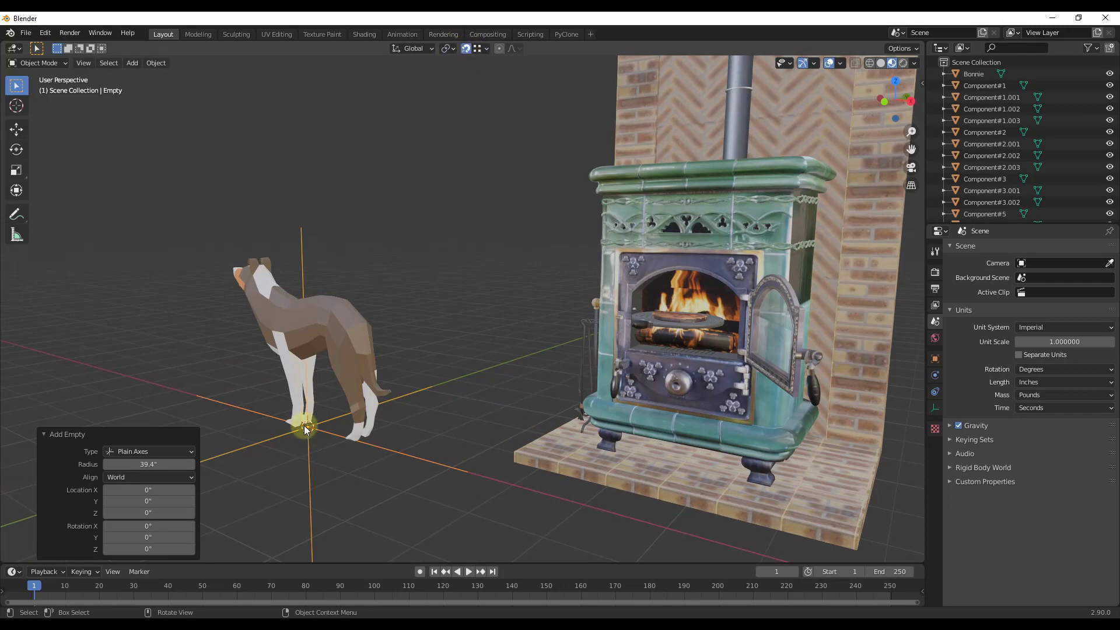
key("g")
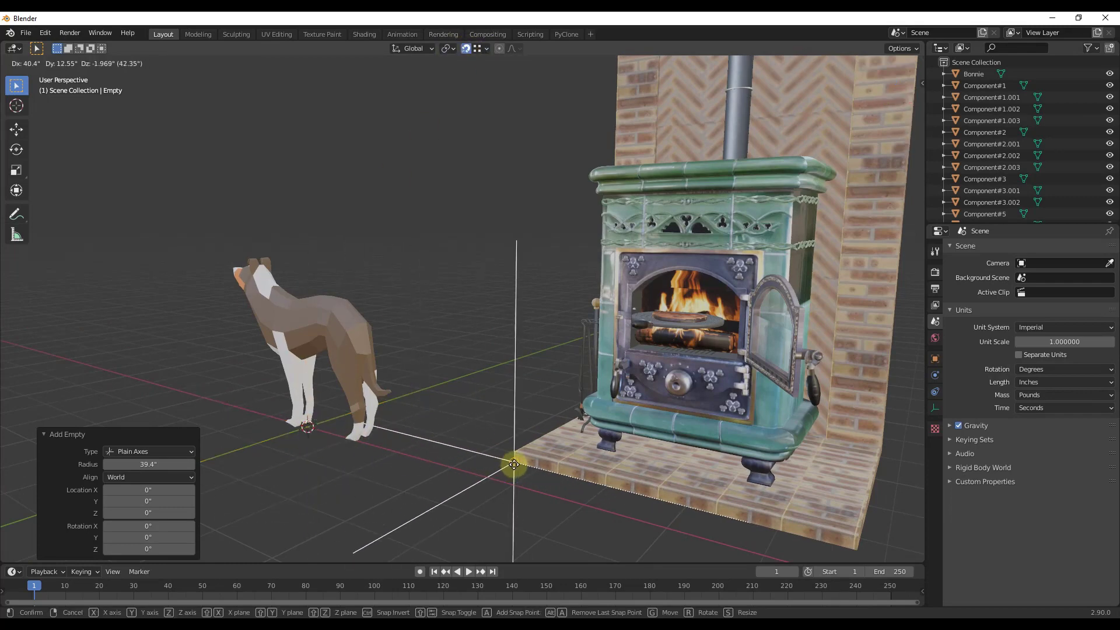
left_click(510, 469)
Orbit around the hearth and reselect the snapped empty.
scroll(558, 472, "down", 5)
middle_click_drag(553, 443, 594, 376)
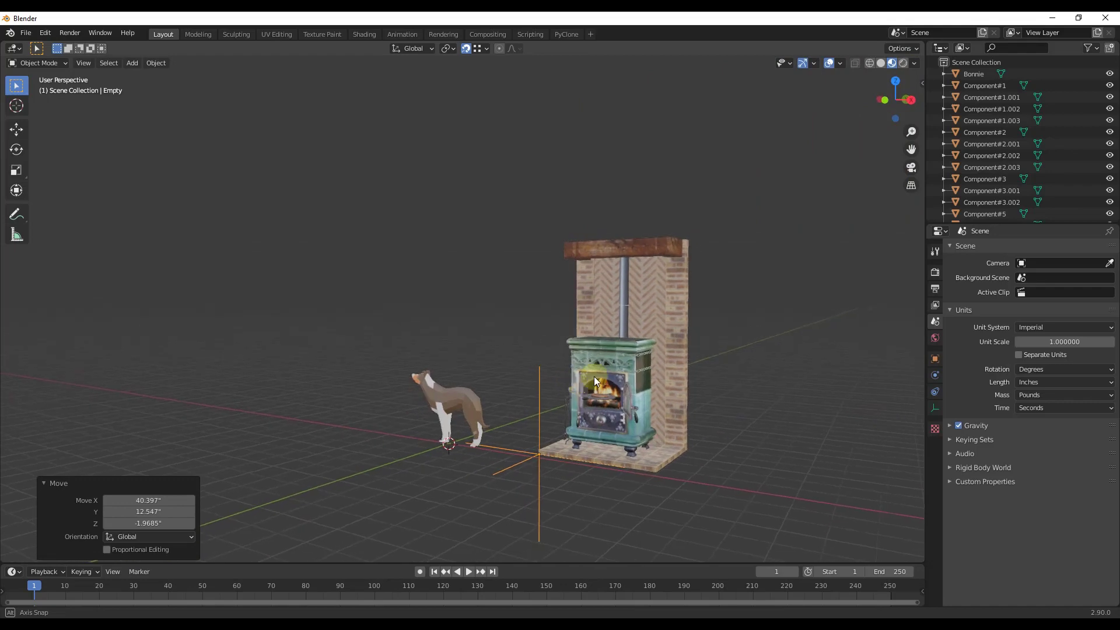
left_click(597, 489)
left_click(532, 463)
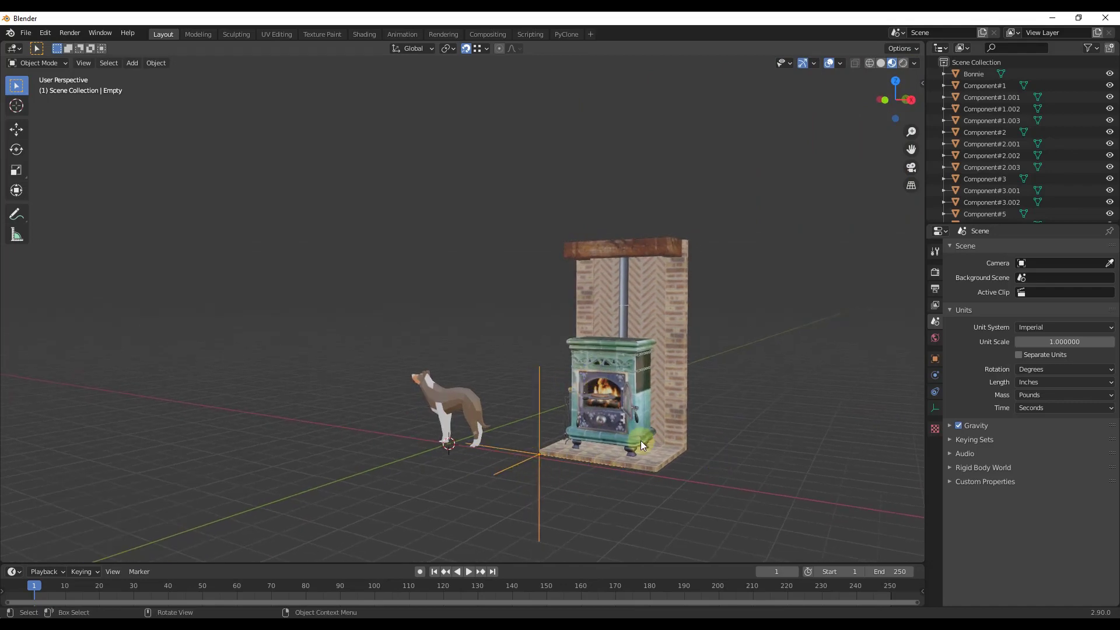
scroll(640, 439, "up", 3)
scroll(646, 381, "down", 2)
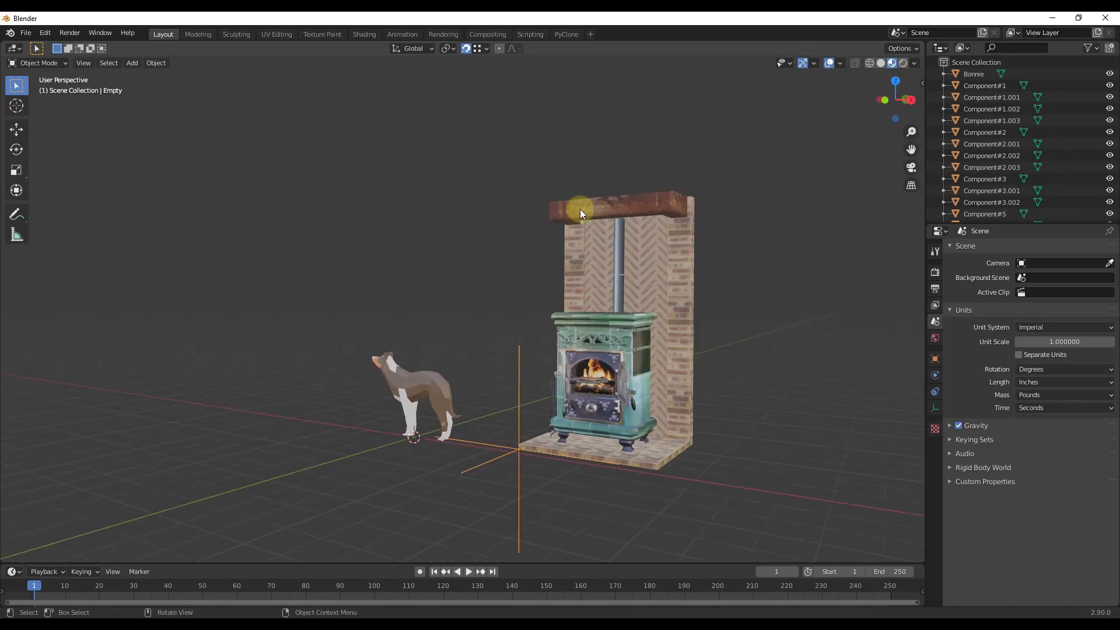
Box-select the stove parts with the Empty and parent them to it with Ctrl+P > Object.
left_click_drag(524, 149, 883, 535)
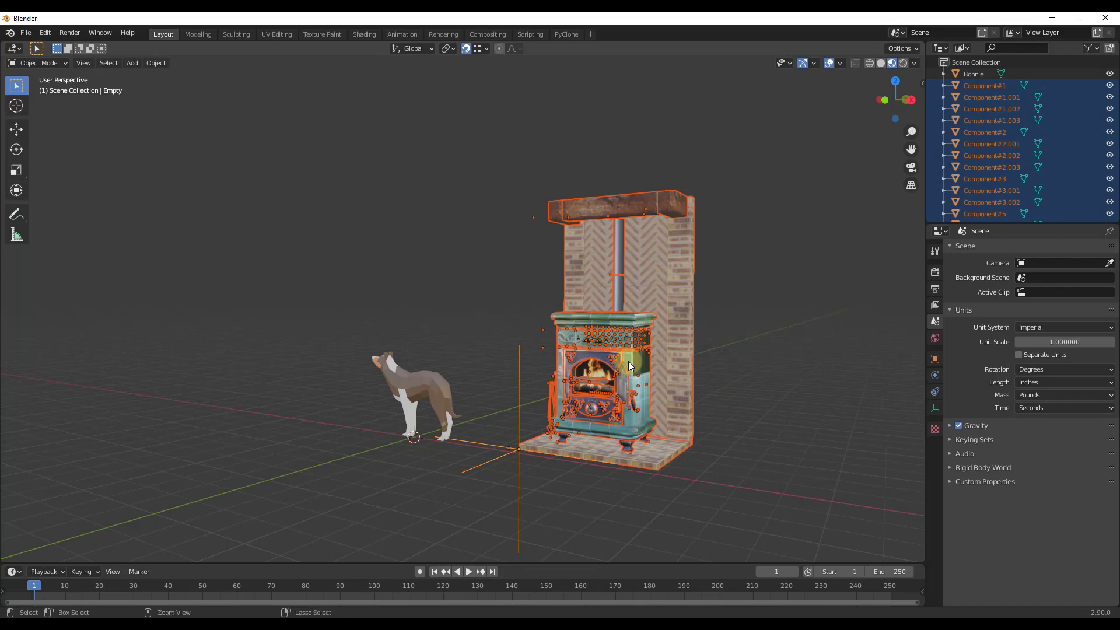
key("ctrl+p")
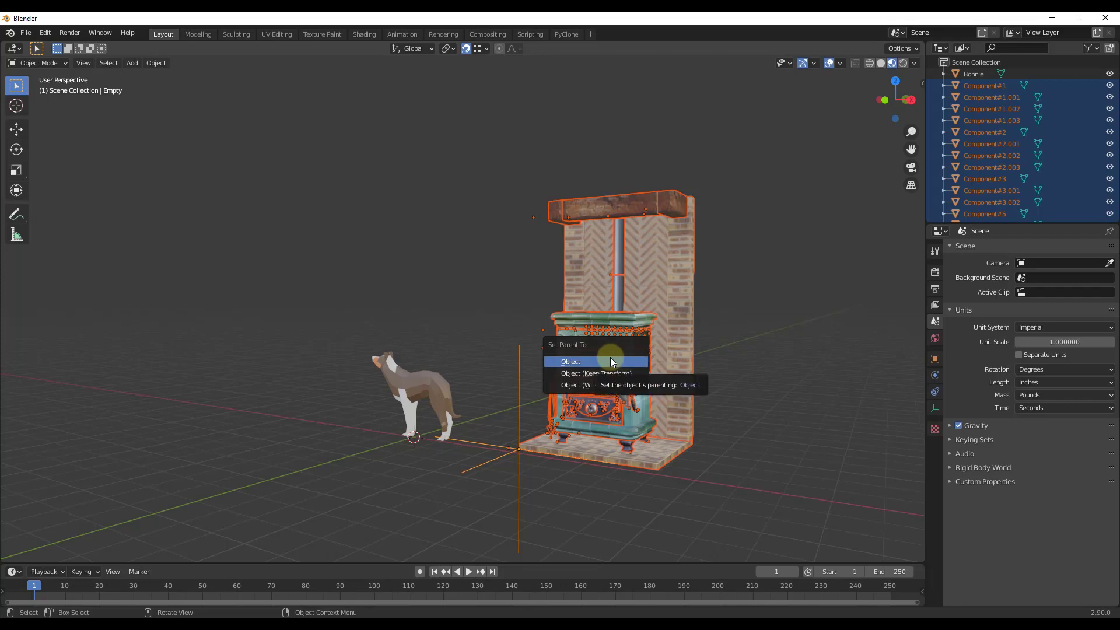
left_click(572, 363)
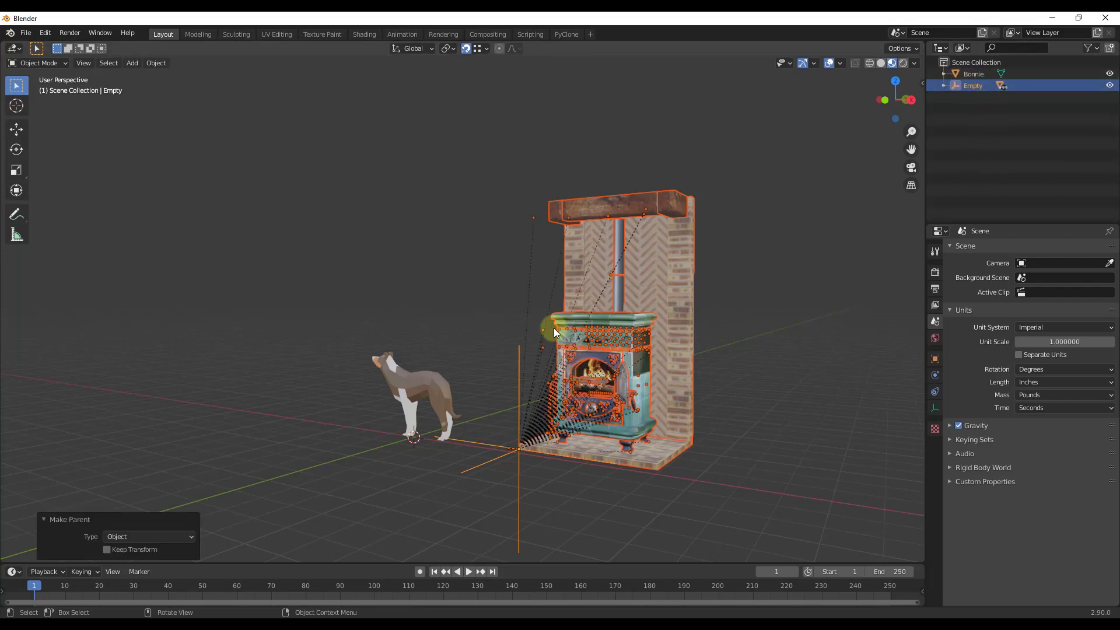
Check the stove base and brick wall objects, then reselect the Empty.
scroll(520, 453, "up", 4)
left_click(515, 447)
scroll(555, 467, "down", 2)
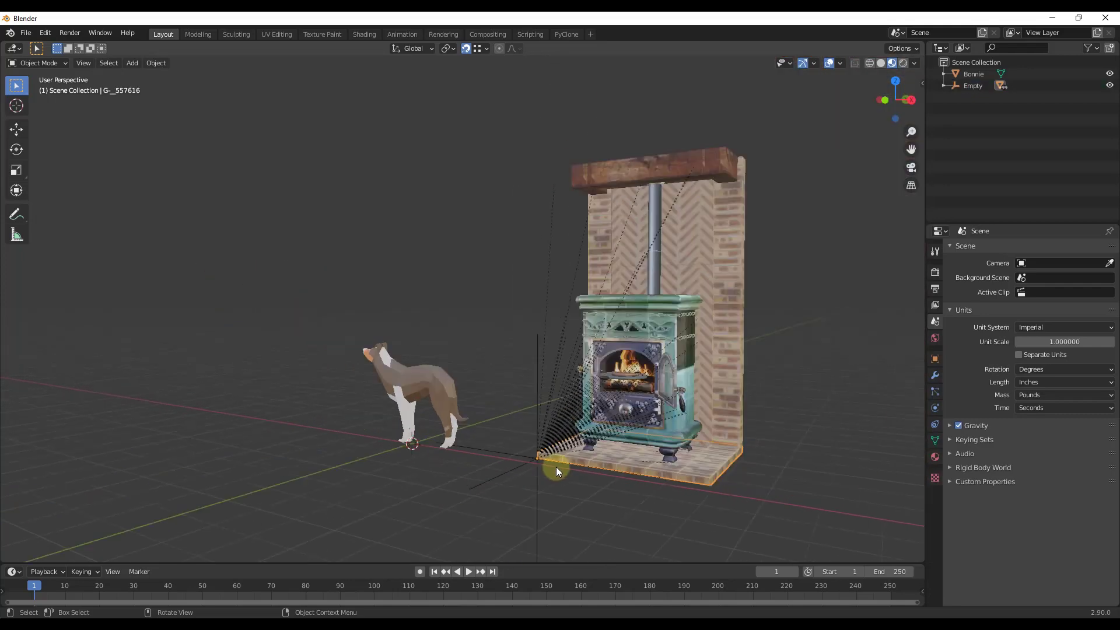
scroll(555, 467, "down", 3)
key("bracketleft")
key("bracketright")
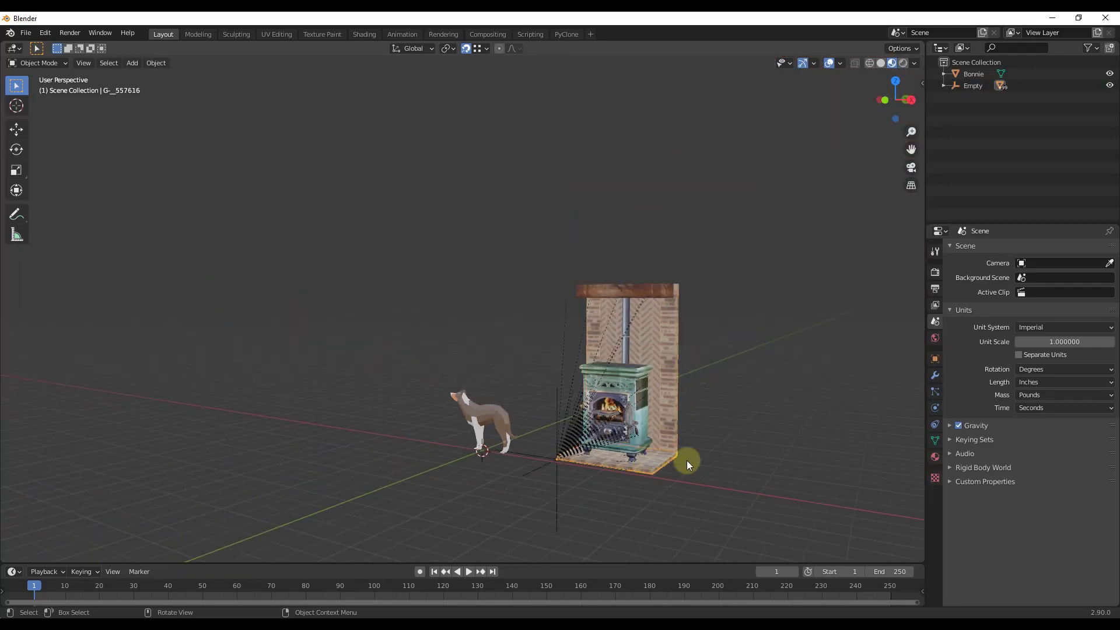
left_click(555, 460)
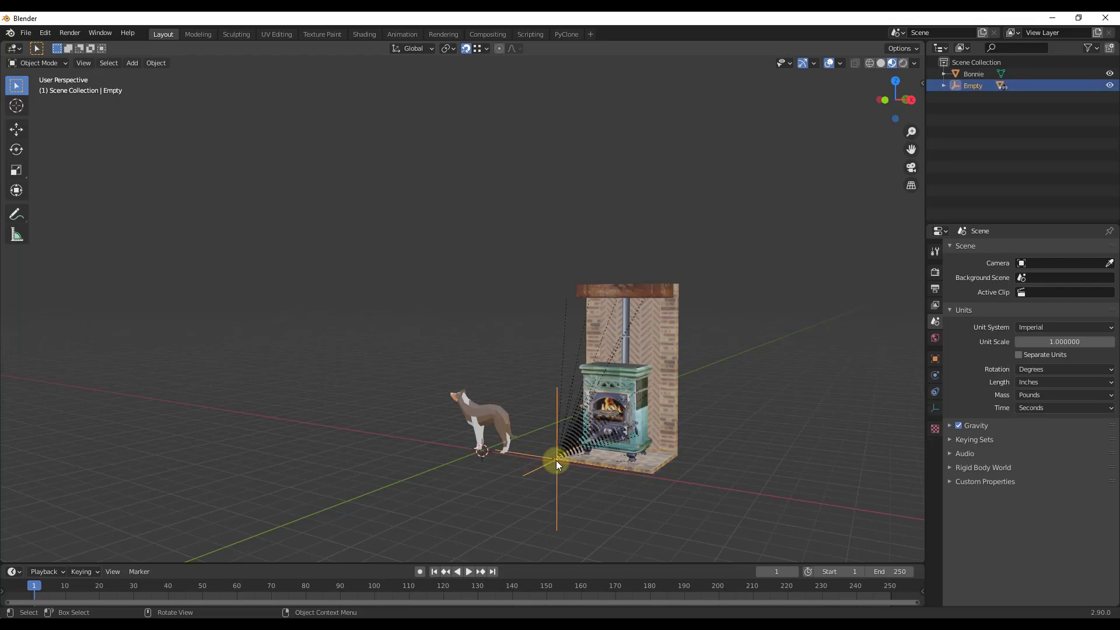
Move the Empty with the stove 14.153" along the global X axis.
key("g")
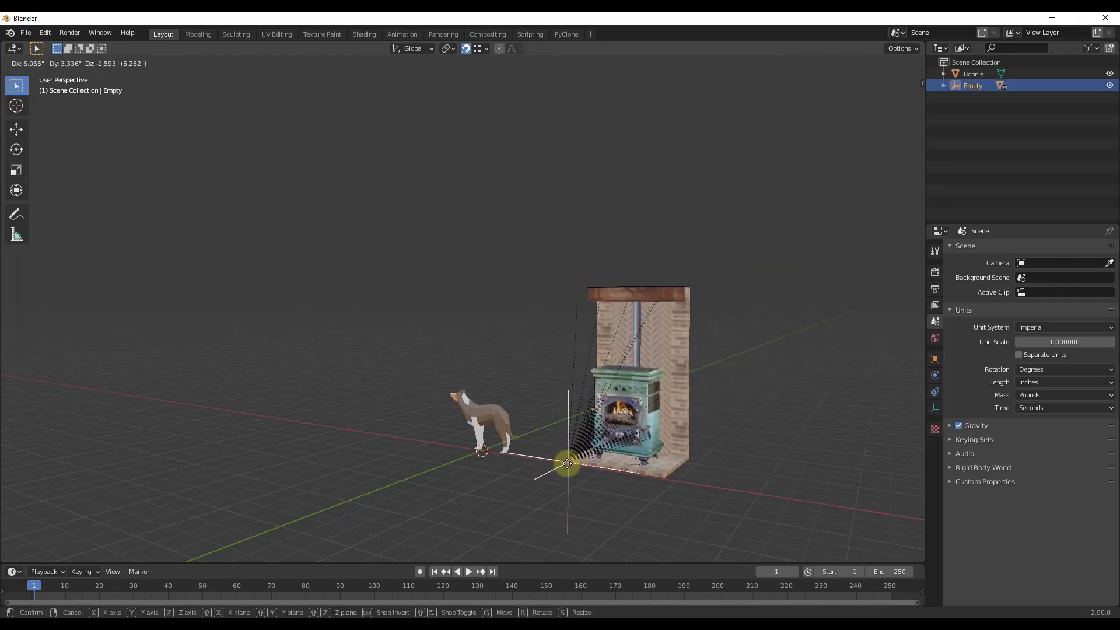
key("x")
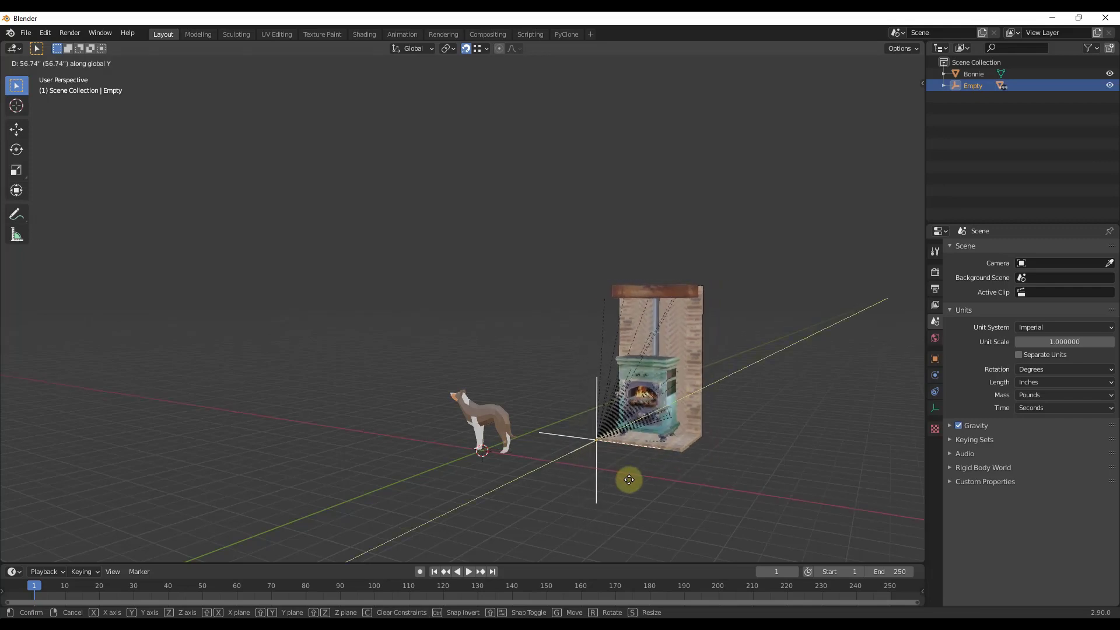
left_click(564, 477)
scroll(700, 432, "up", 3)
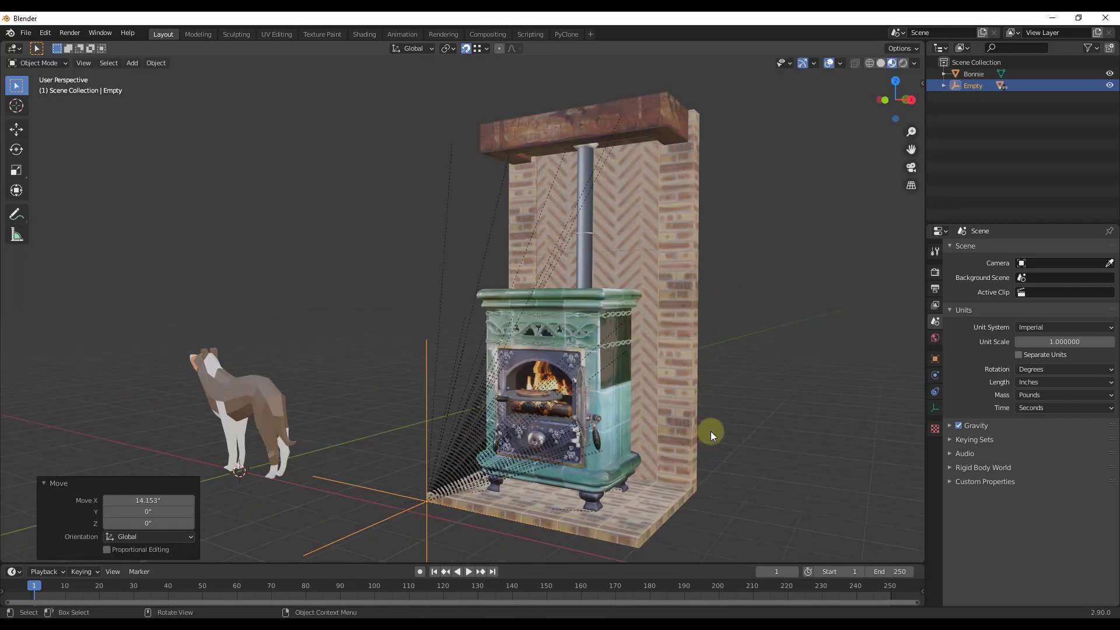
scroll(665, 421, "down", 3)
Deselect the Empty and orbit around the relocated stove.
middle_click_drag(720, 416, 726, 411)
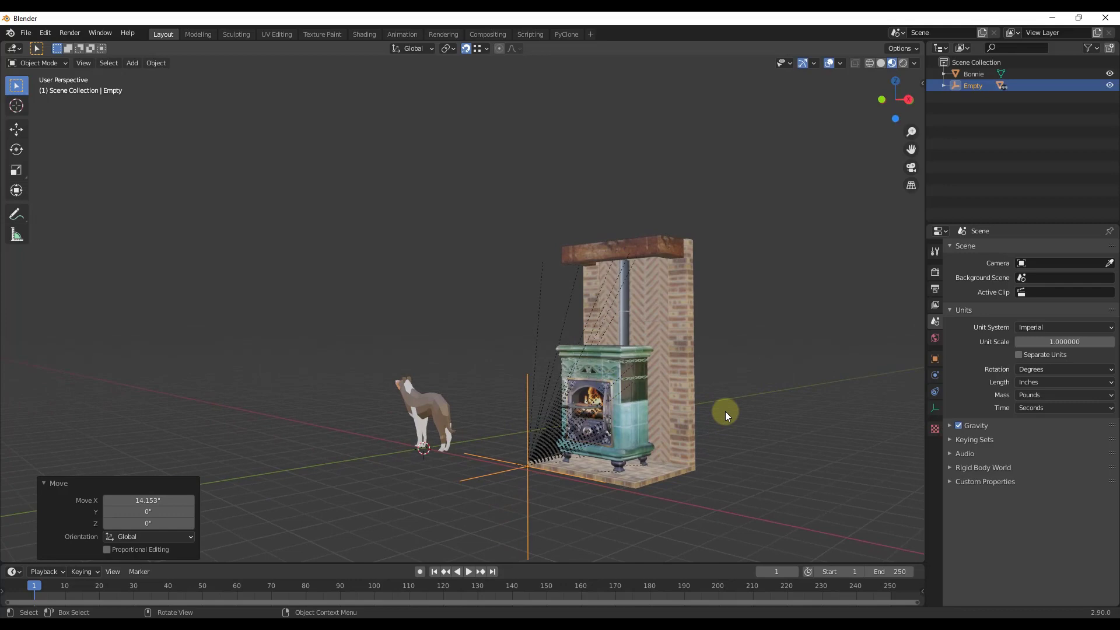
left_click(753, 423)
middle_click_drag(606, 426, 666, 425)
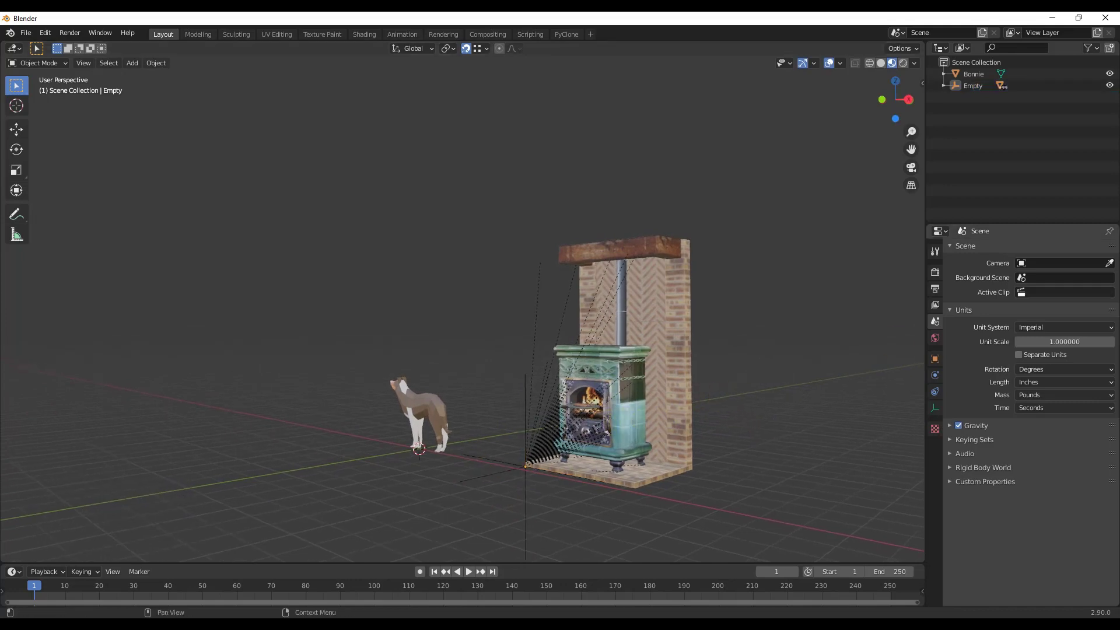
middle_click_drag(307, 530, 318, 528)
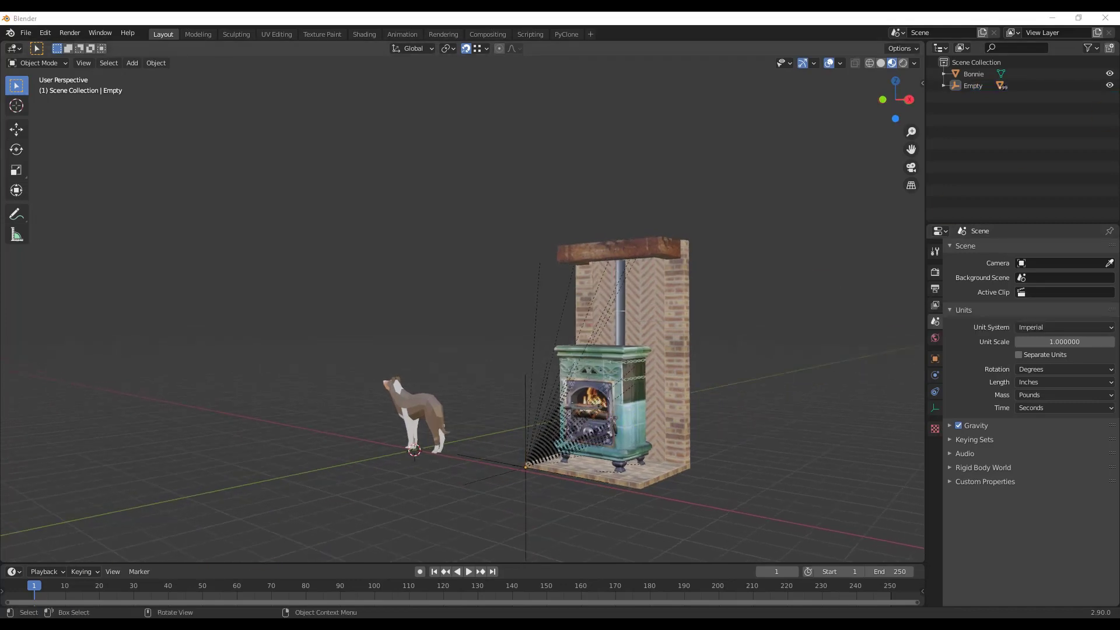
scroll(560, 471, "up", 3)
scroll(520, 436, "down", 3)
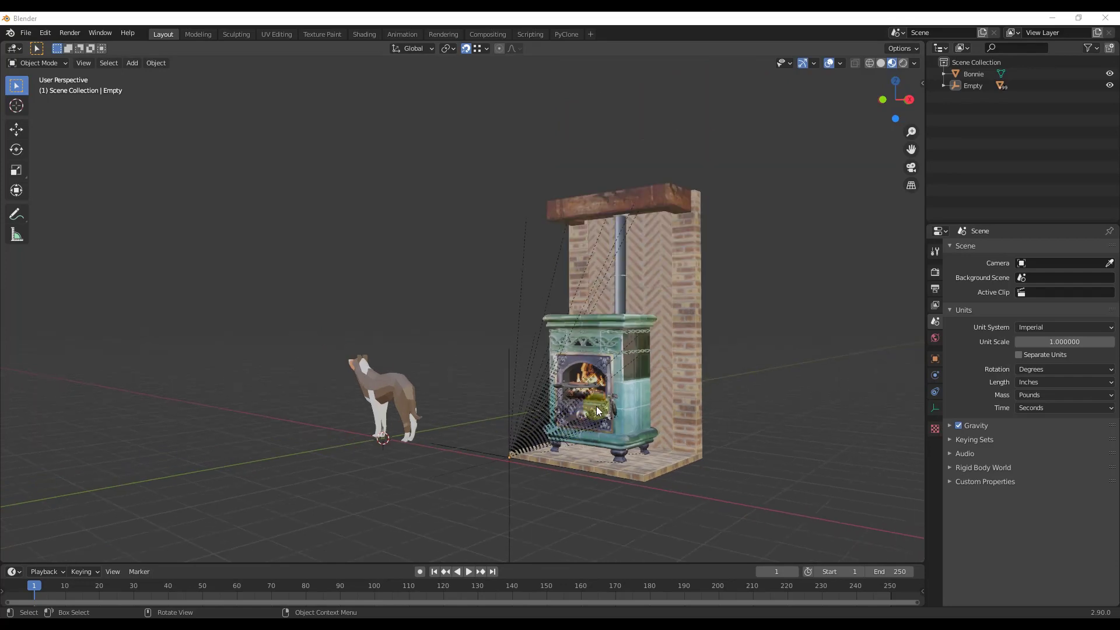
scroll(640, 402, "up", 3)
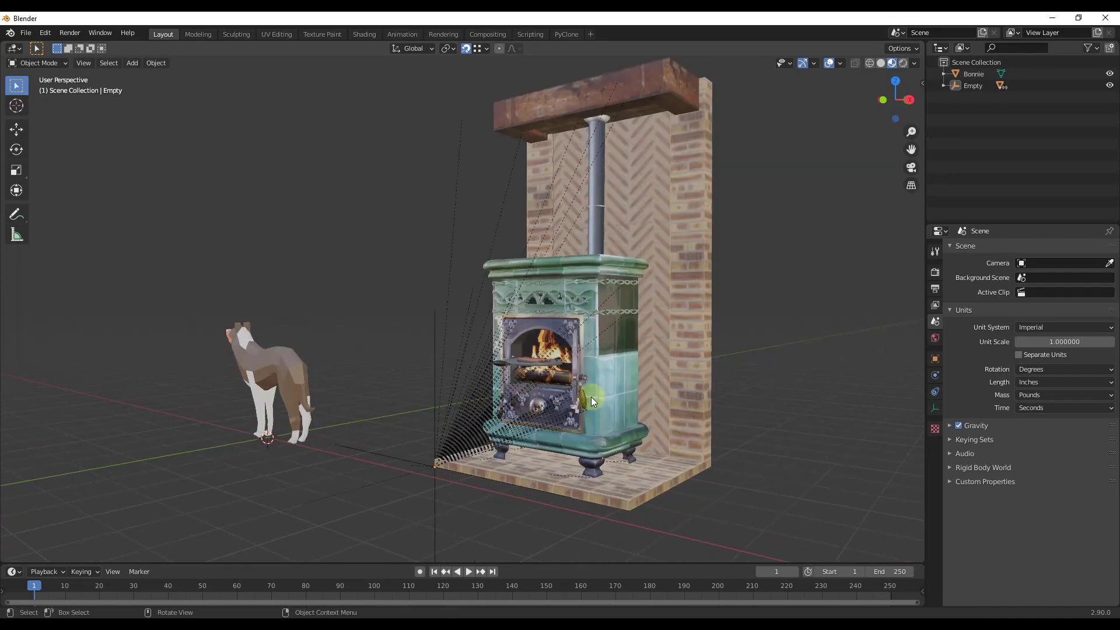
Hide the relationship lines in the Viewport Overlays.
left_click(841, 64)
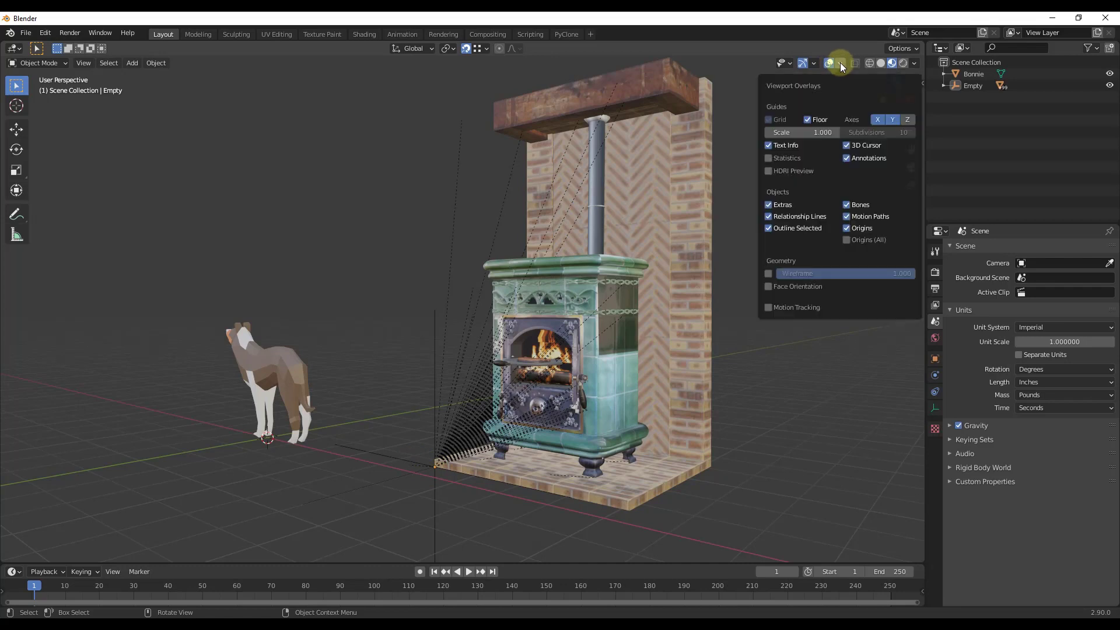
left_click(780, 220)
middle_click_drag(780, 378, 410, 470)
Drag the Empty -3.376" along X and select the stove body.
left_click_drag(416, 471, 392, 467)
middle_click_drag(560, 445, 417, 360)
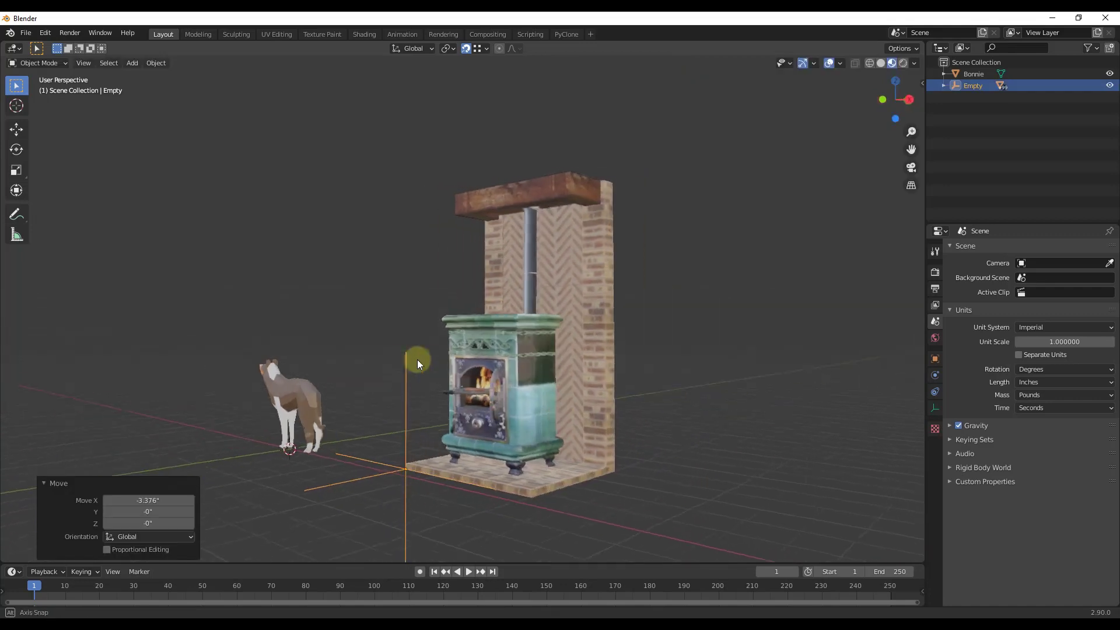
scroll(537, 403, "up", 4)
left_click(556, 399)
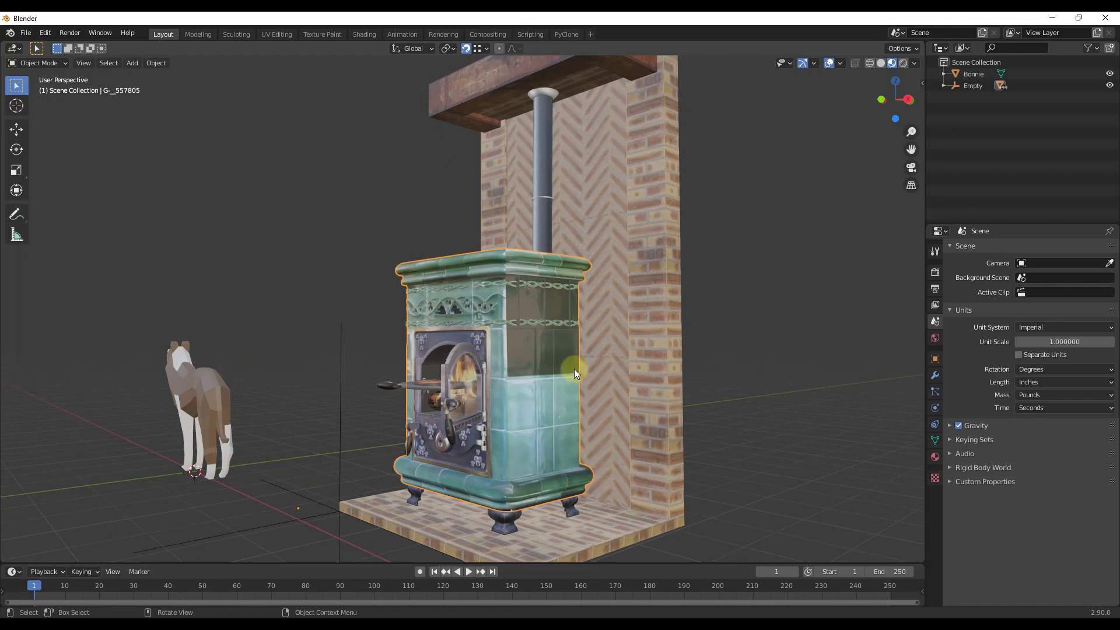
middle_click_drag(562, 406, 505, 418)
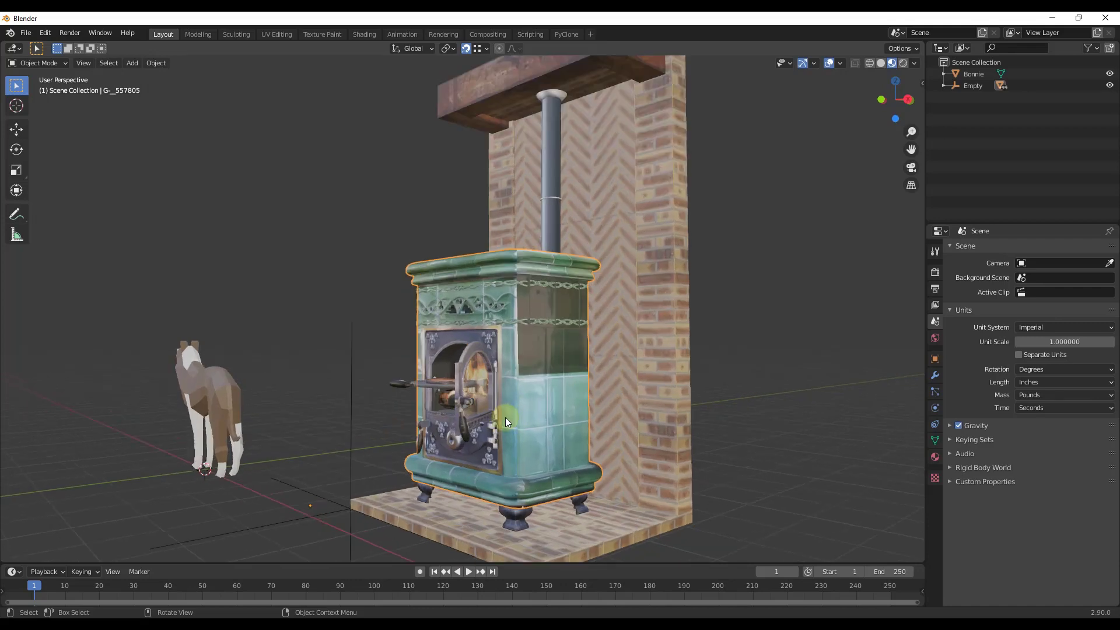
Briefly enter Edit Mode on the stove, return to Object Mode, and orbit around it.
key("Tab")
scroll(519, 383, "up", 2)
scroll(518, 384, "up", 2)
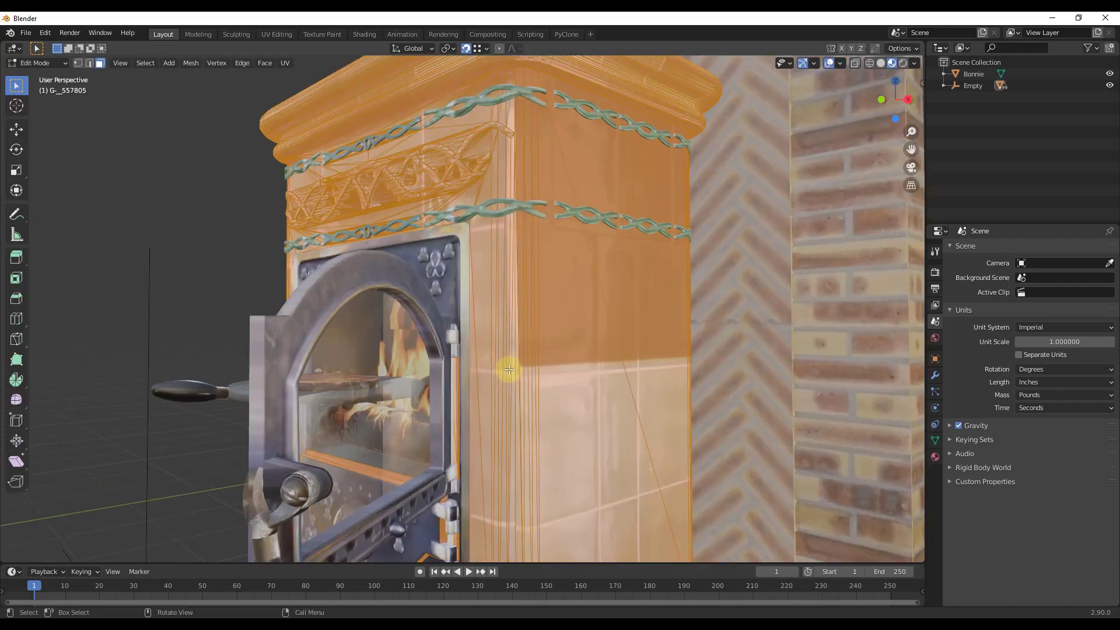
scroll(650, 454, "down", 5)
key("Tab")
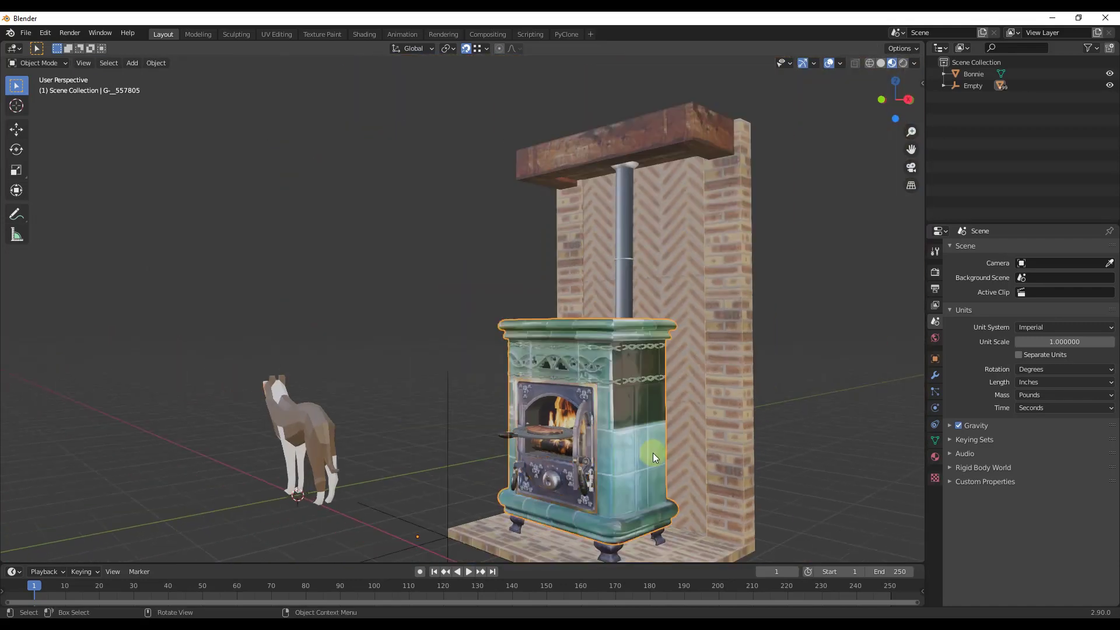
scroll(652, 455, "up", 3)
scroll(609, 252, "down", 2)
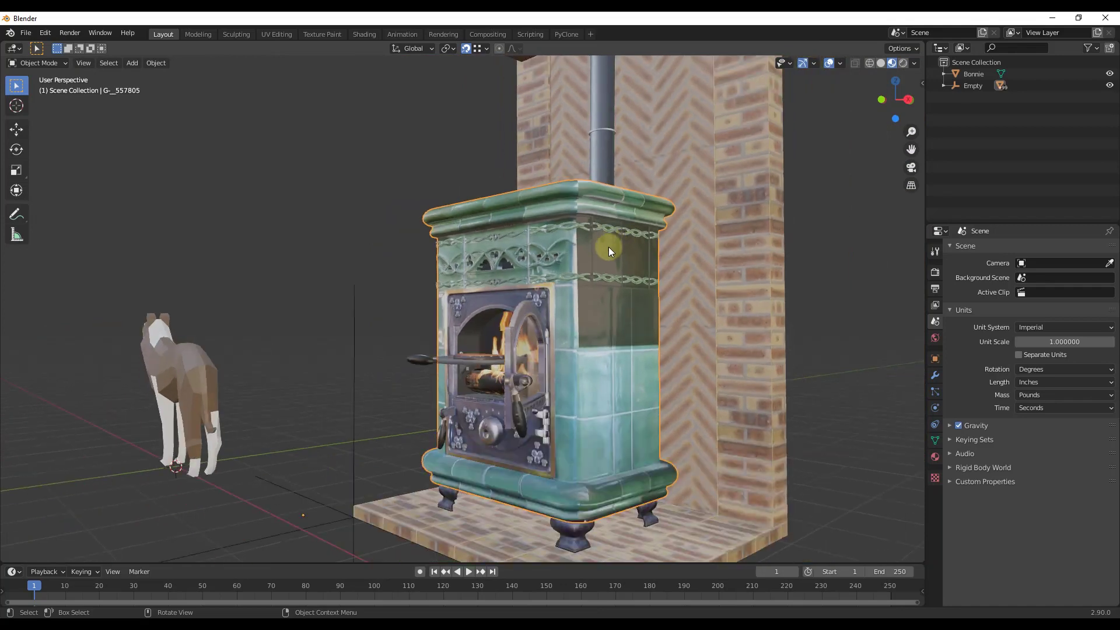
scroll(614, 306, "down", 1)
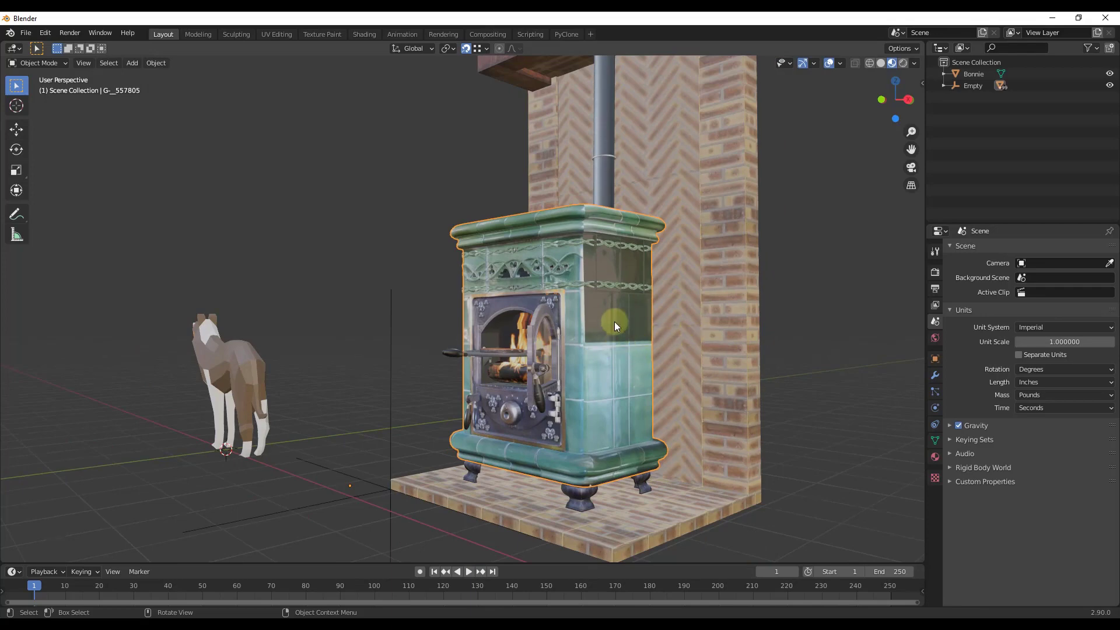
mouse_move(624, 334)
middle_mouse_down()
mouse_move(456, 338)
mouse_move(541, 354)
mouse_move(607, 323)
middle_mouse_up()
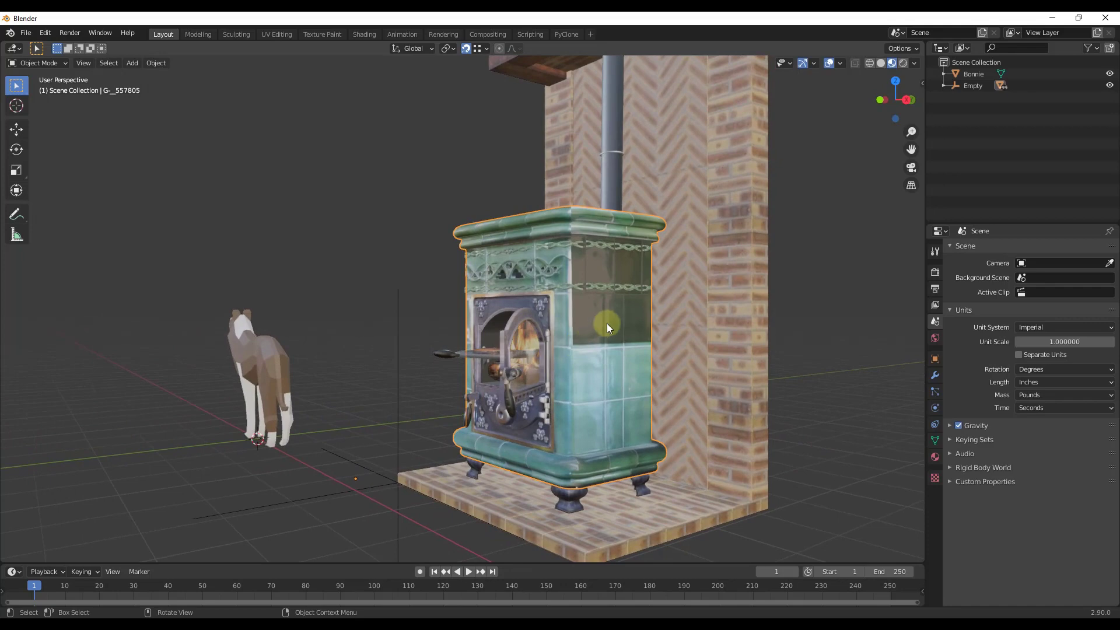
In Edit Mode, deselect all and select only the stove's tiled right side face.
key("Tab")
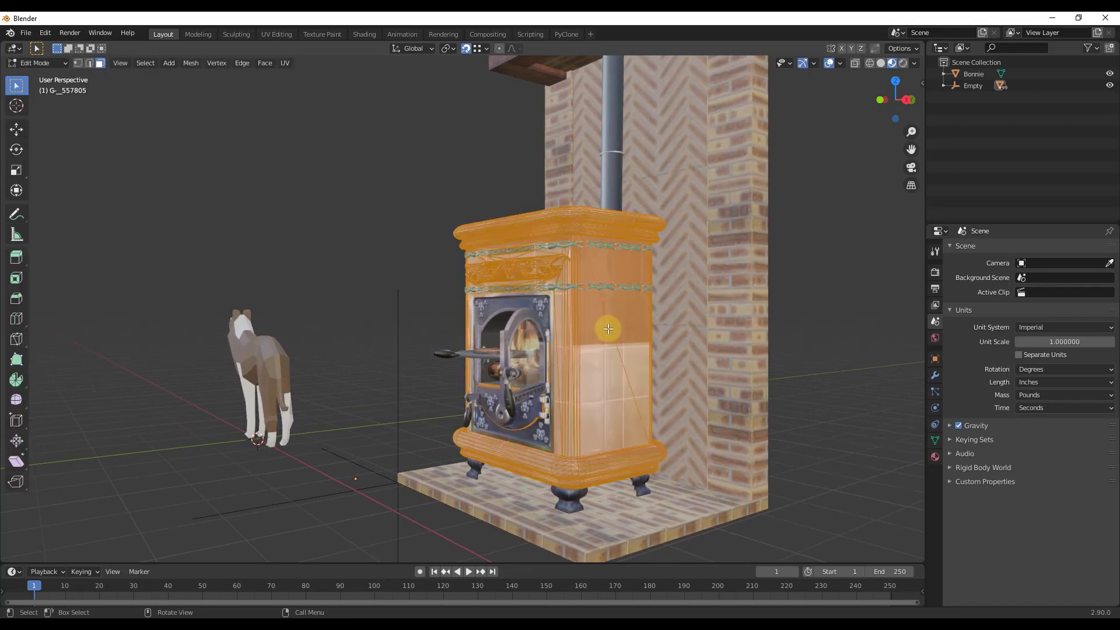
key("alt+a")
left_click(622, 354)
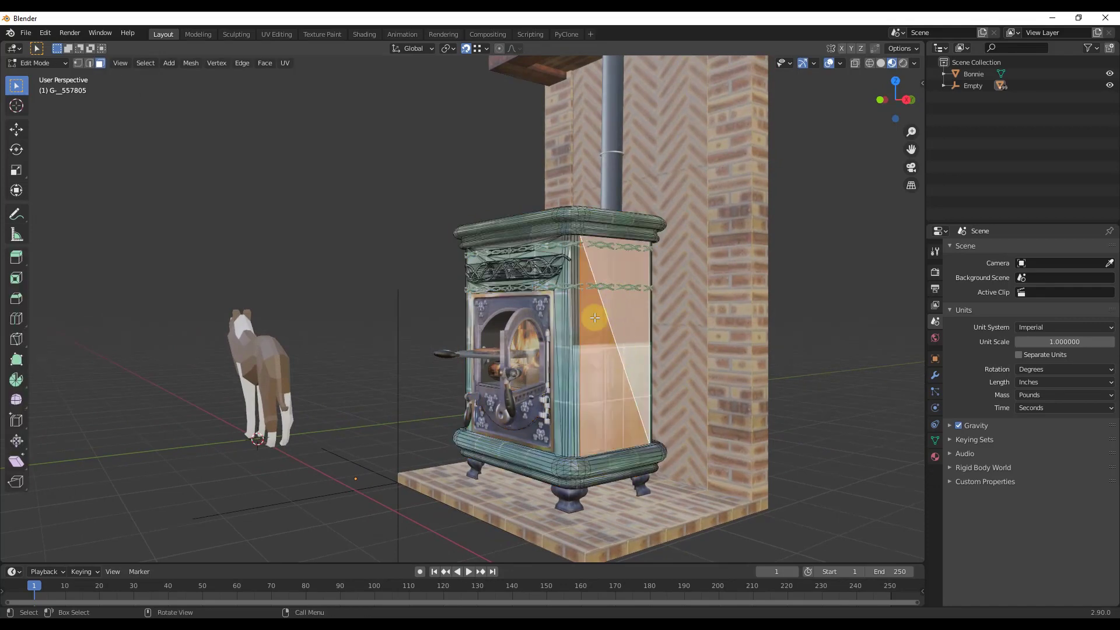
scroll(607, 318, "up", 2)
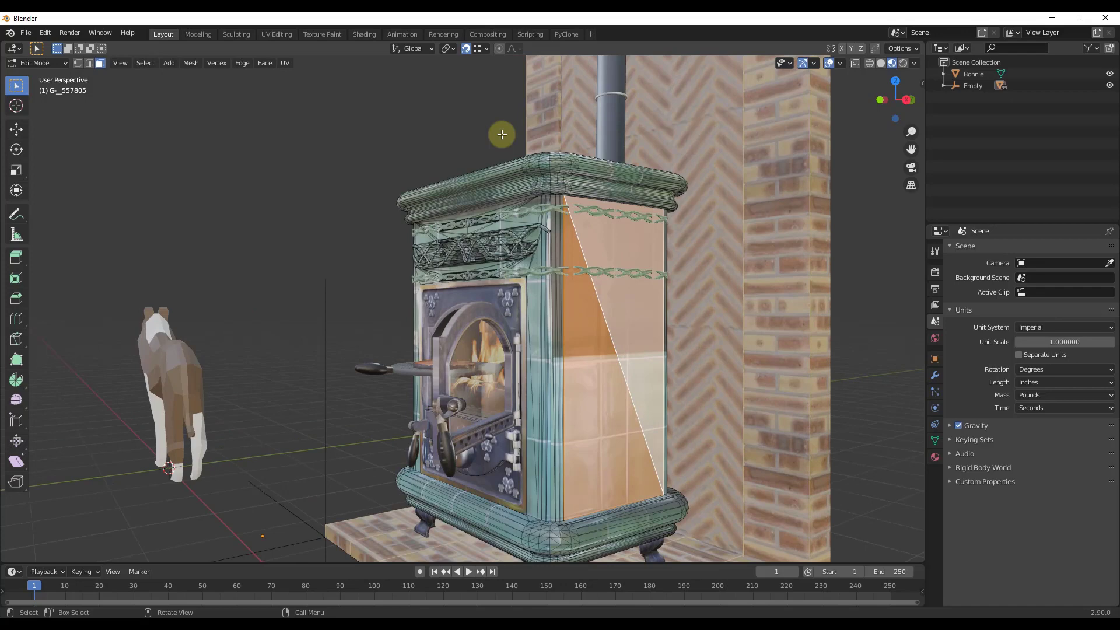
Switch to the UV Editing workspace and view the stove with its material textures.
left_click(275, 34)
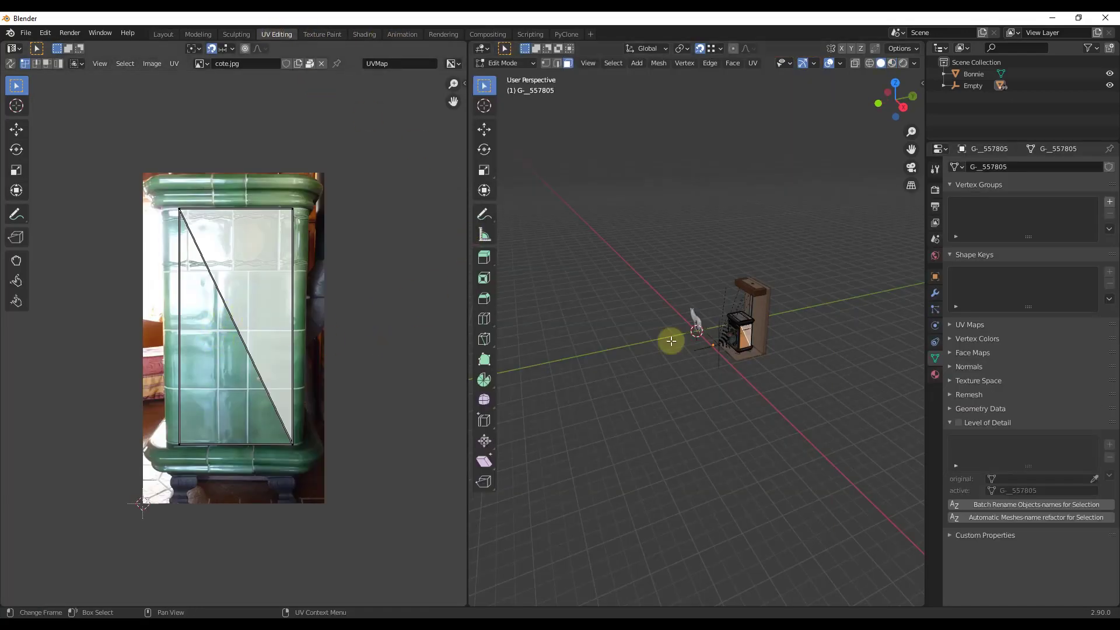
scroll(780, 338, "up", 5)
middle_click_drag(780, 338, 652, 257)
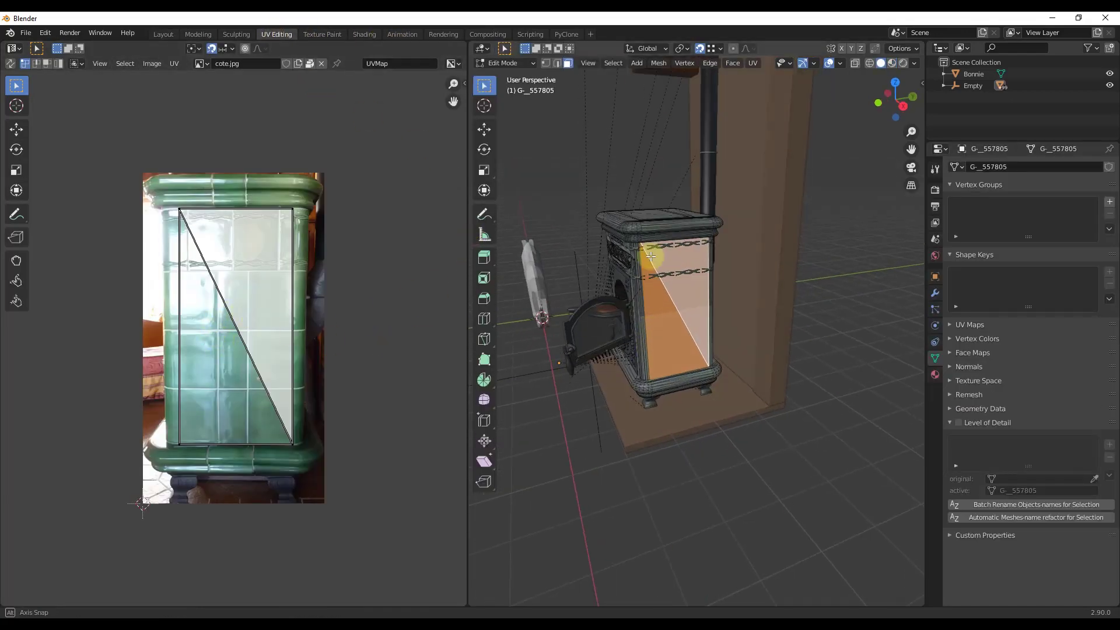
left_click(892, 62)
scroll(680, 341, "up", 4)
scroll(697, 342, "down", 3)
middle_click_drag(698, 343, 669, 352)
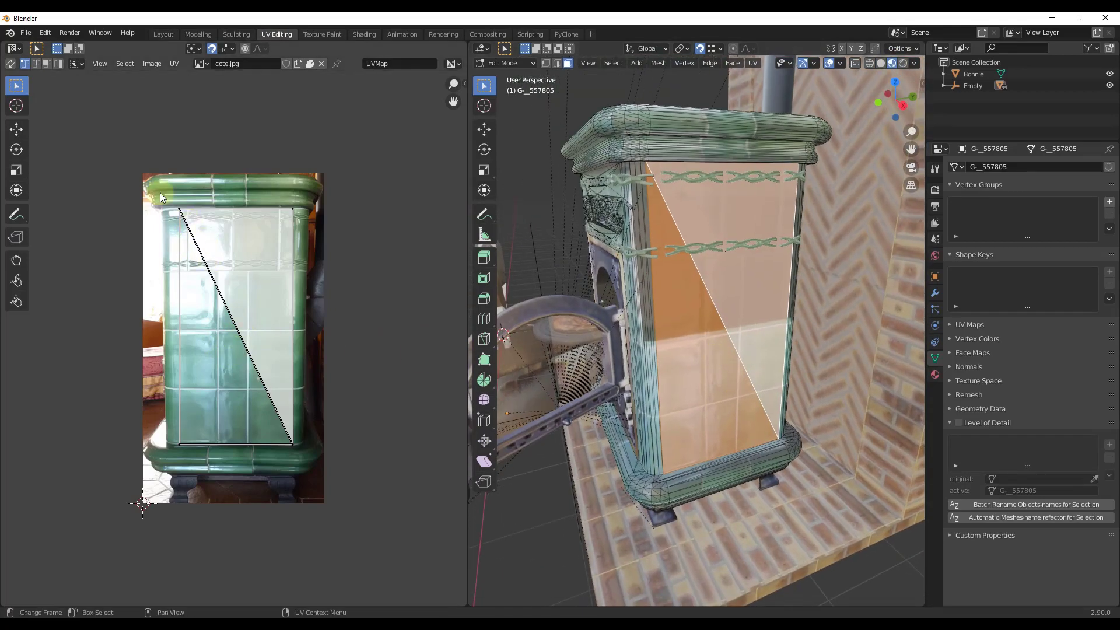
Select the side face's UV island and start moving it, then cancel so it stays put.
left_click_drag(153, 182, 353, 528)
key("g")
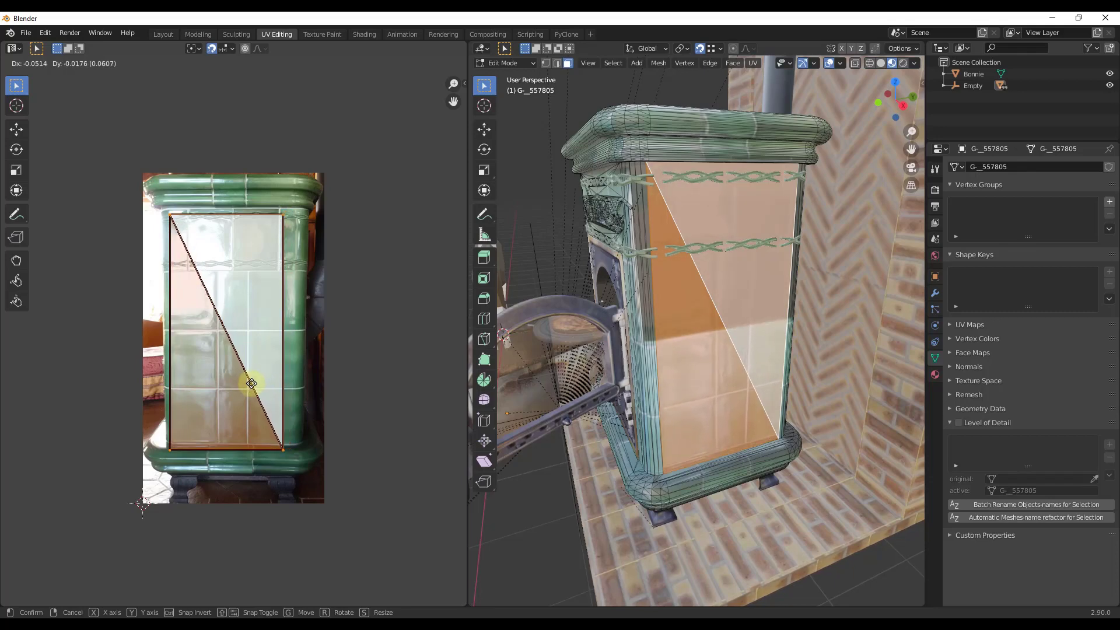
key("Escape")
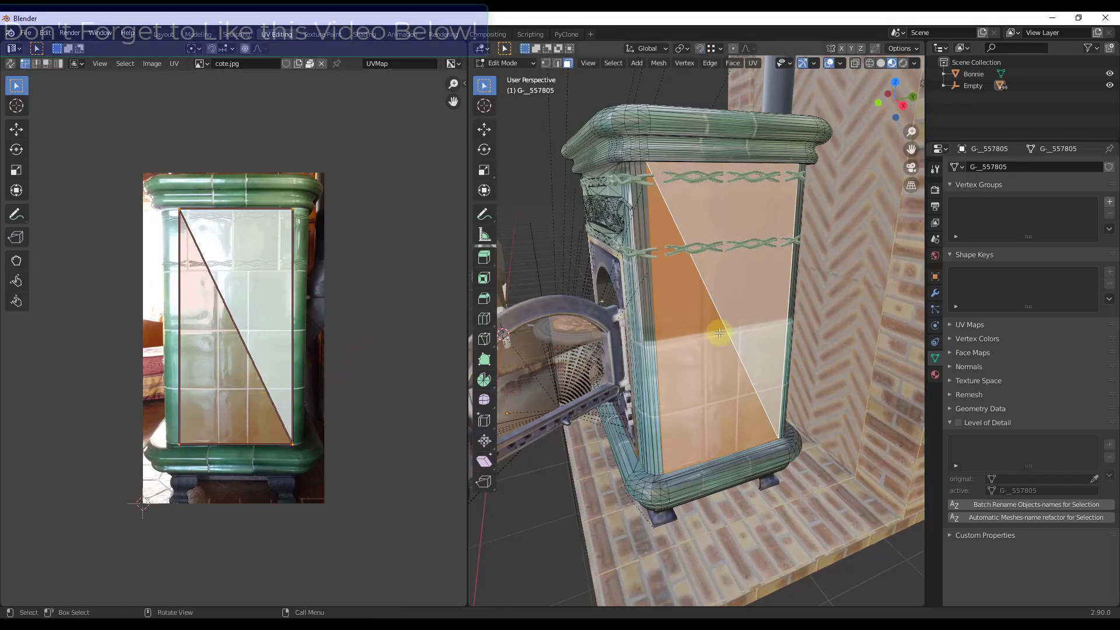
Orbit around the stove to inspect its side, then return to Object Mode.
middle_click_drag(712, 333, 638, 229)
scroll(634, 275, "down", 2)
scroll(634, 274, "down", 3)
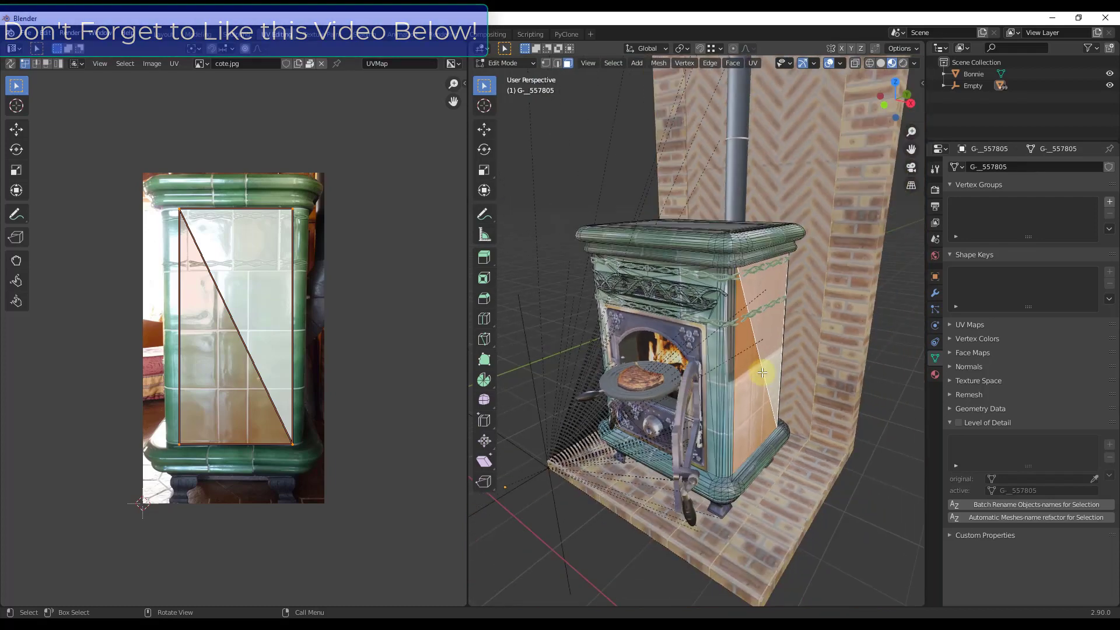
middle_click_drag(634, 275, 718, 313)
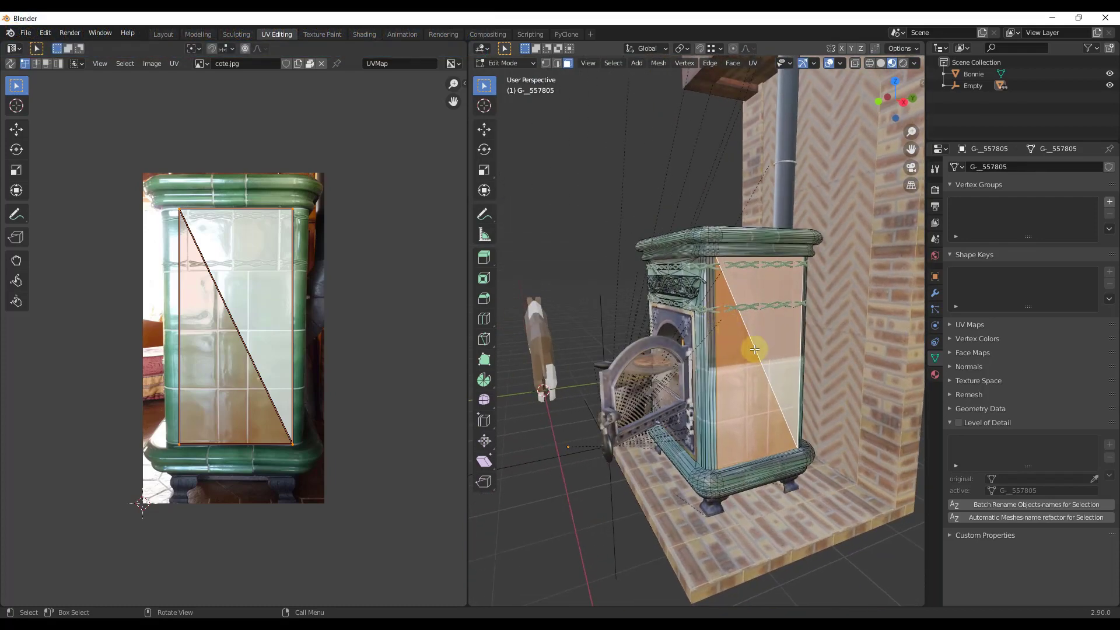
scroll(778, 354, "down", 4)
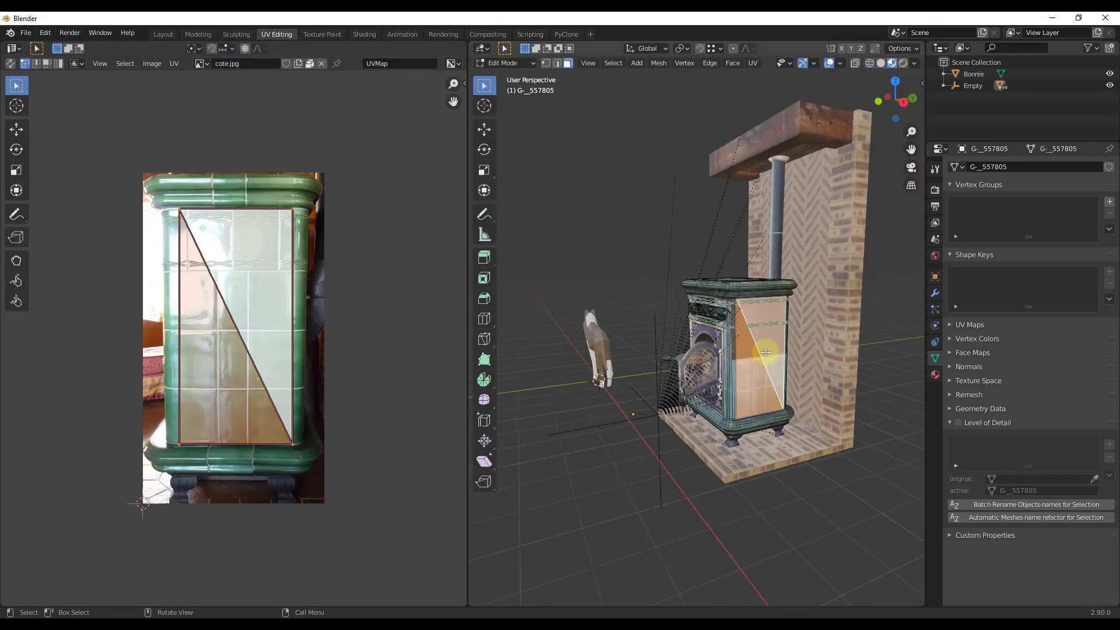
middle_click_drag(778, 354, 882, 347)
key("Tab")
Inspect the stove from different angles in the Layout workspace.
middle_click_drag(749, 344, 839, 355)
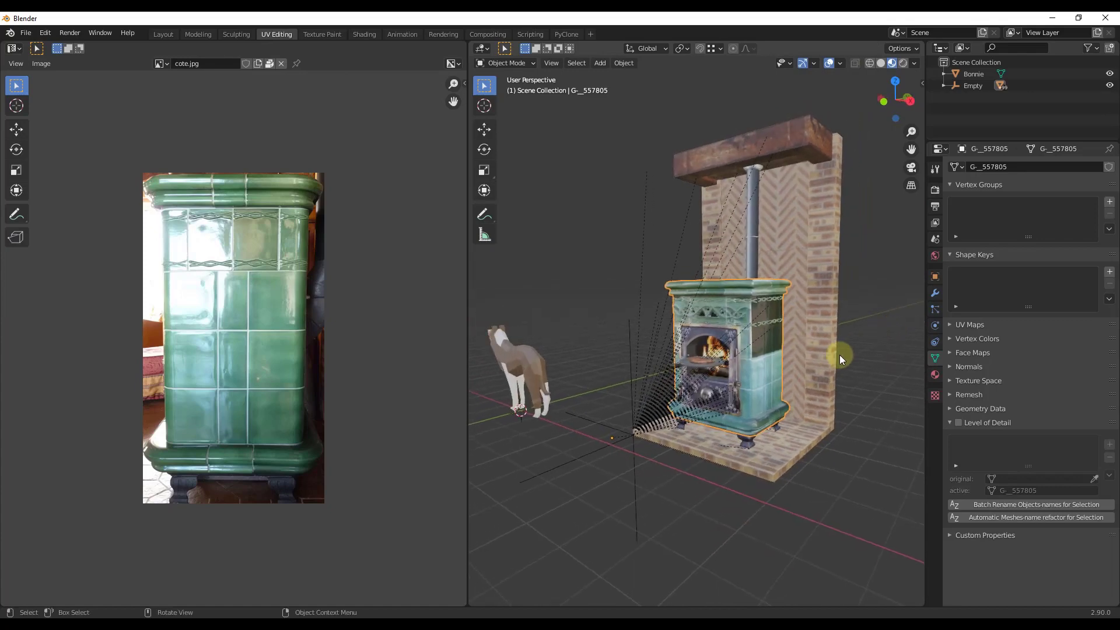
left_click(159, 34)
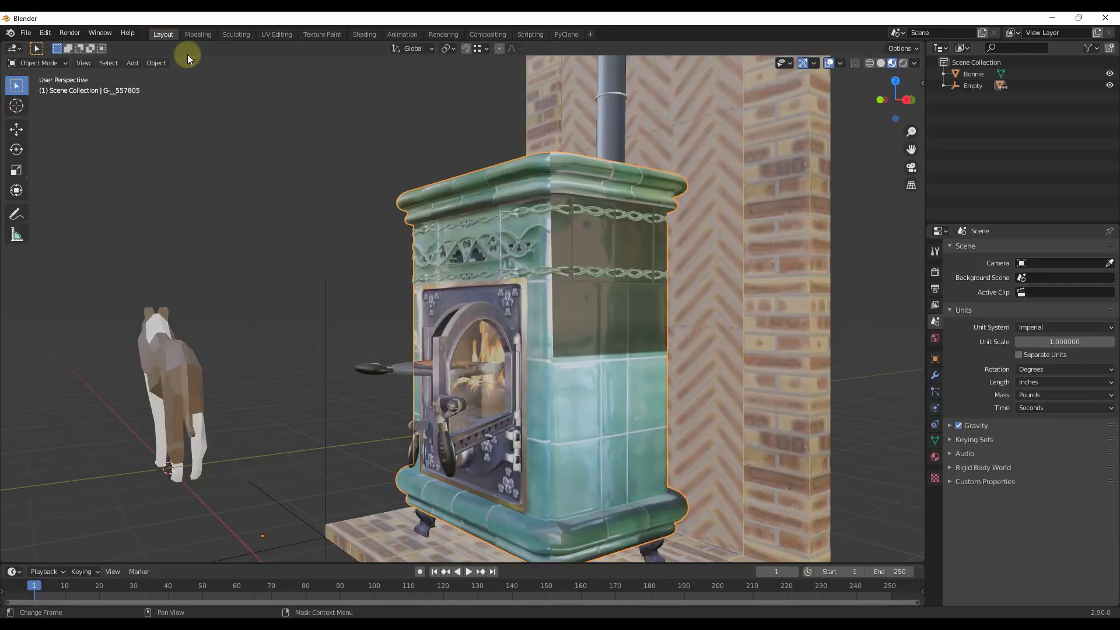
scroll(642, 318, "down", 5)
middle_click_drag(652, 313, 781, 408)
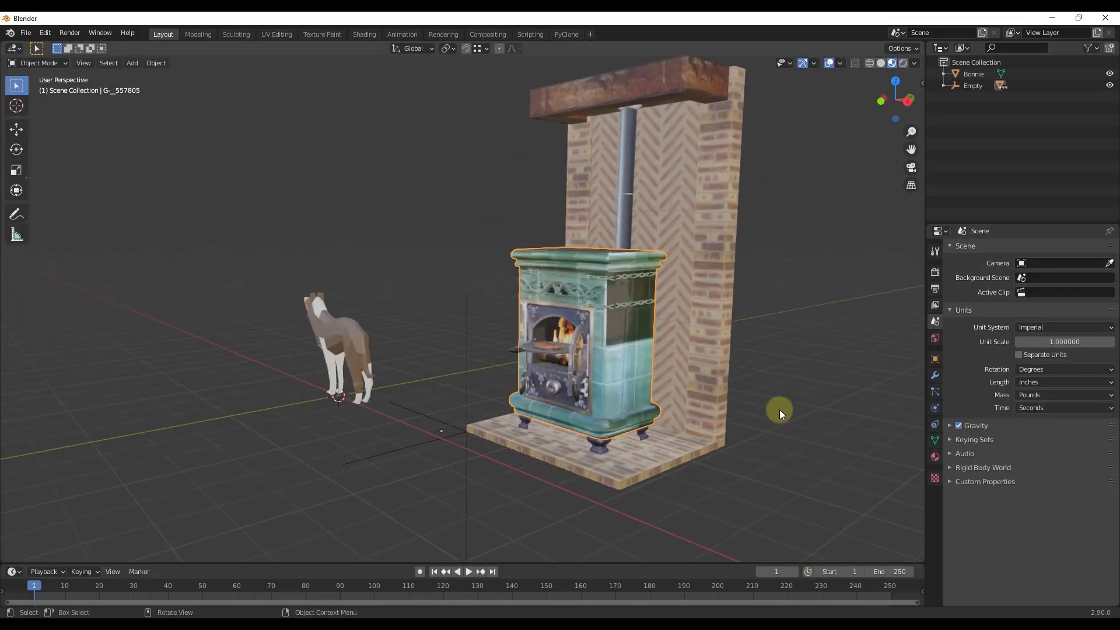
scroll(593, 324, "up", 5)
scroll(593, 325, "up", 2)
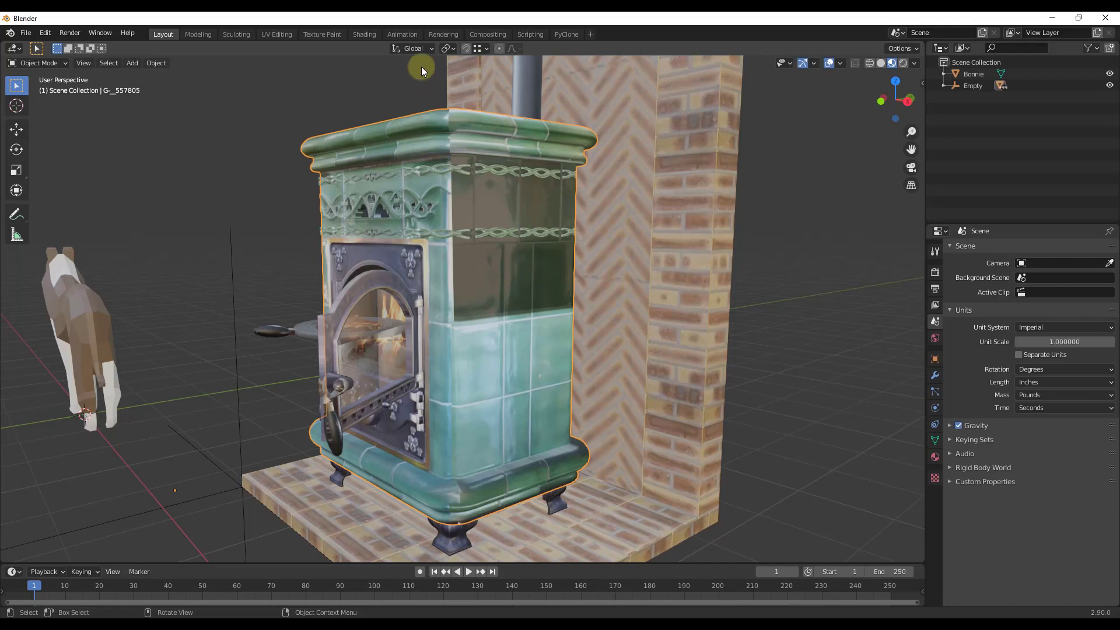
Back in UV Editing, clear the UV selection and deselect the stove's side face.
left_click(276, 33)
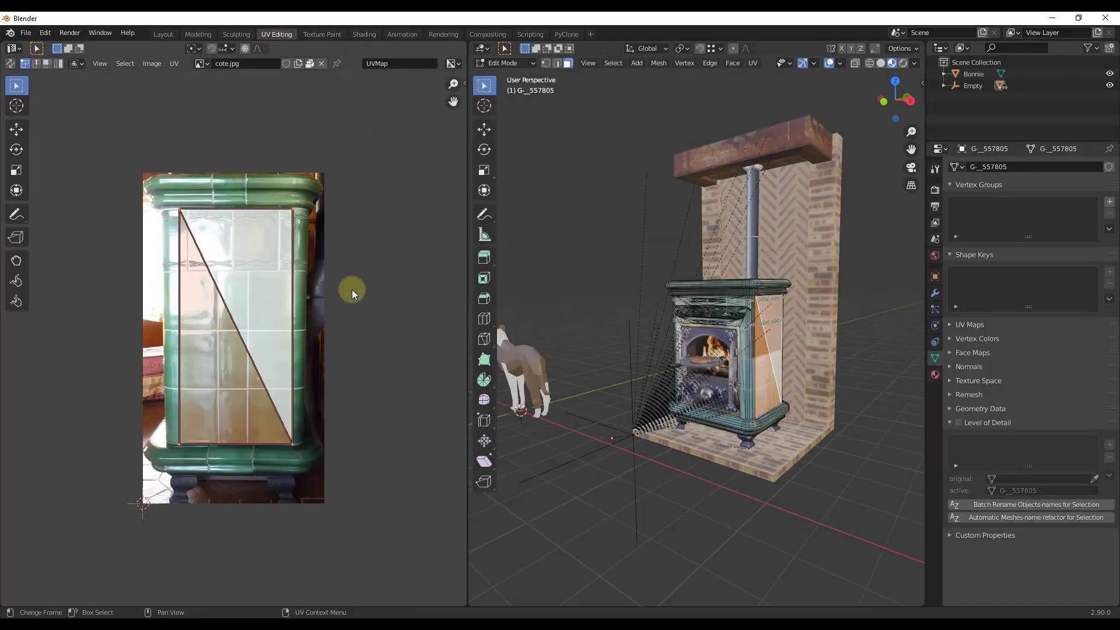
left_click(267, 291)
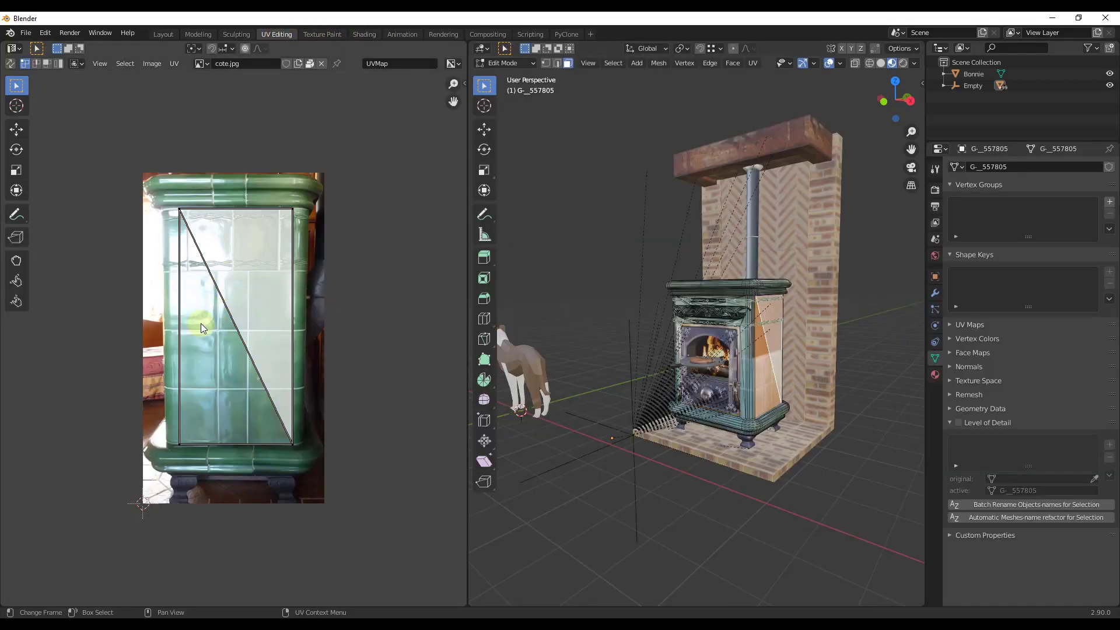
left_click(815, 513)
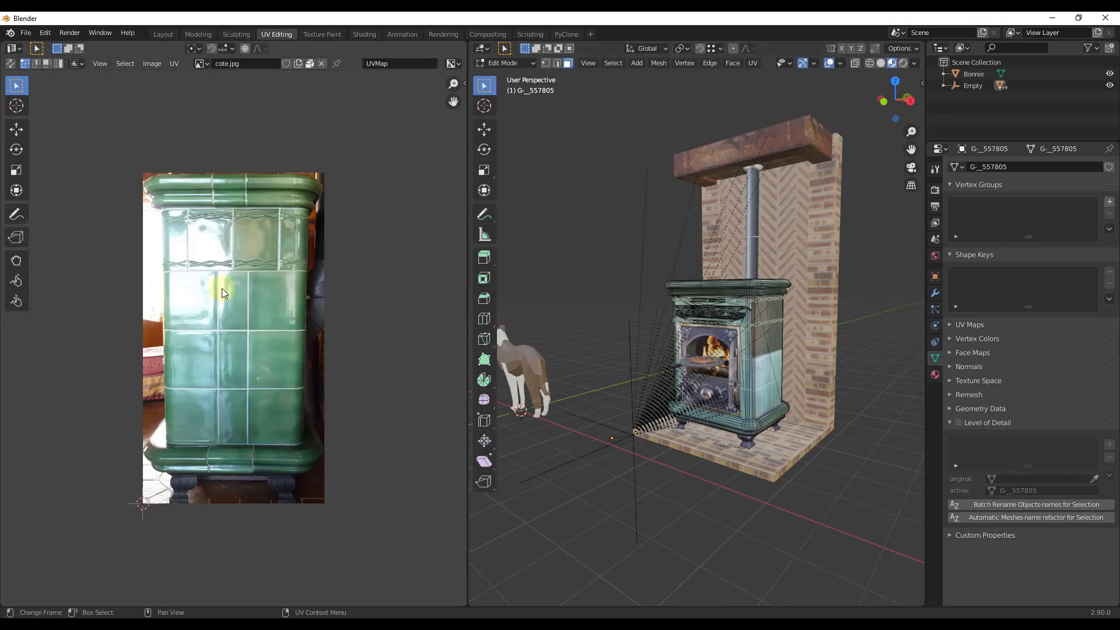
scroll(817, 327, "up", 3)
scroll(806, 324, "down", 3)
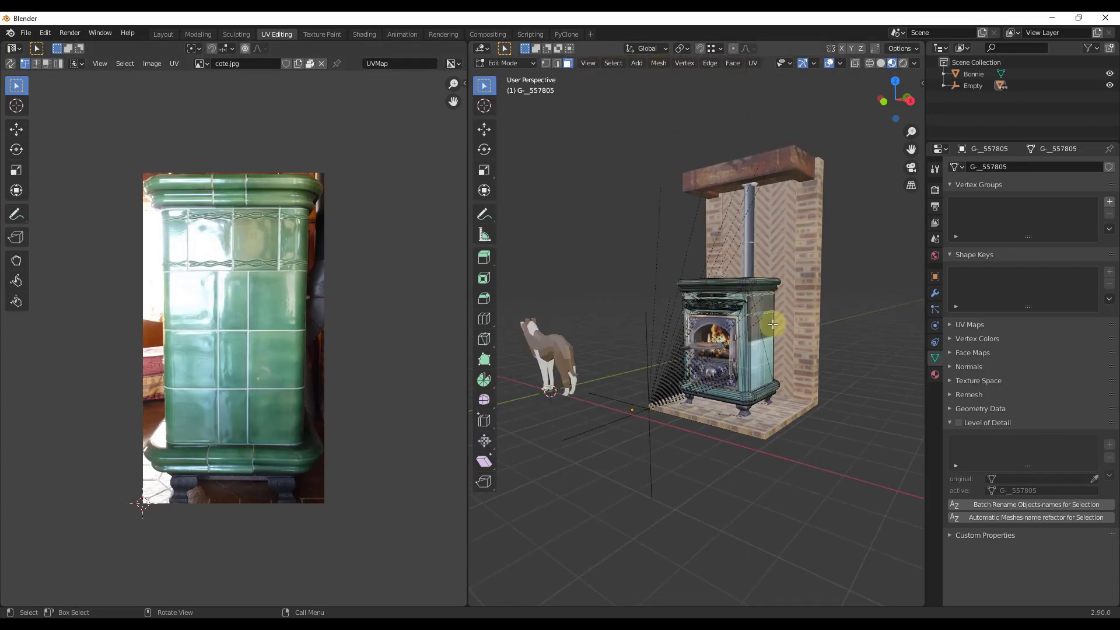
middle_click_drag(789, 321, 741, 320, "shift")
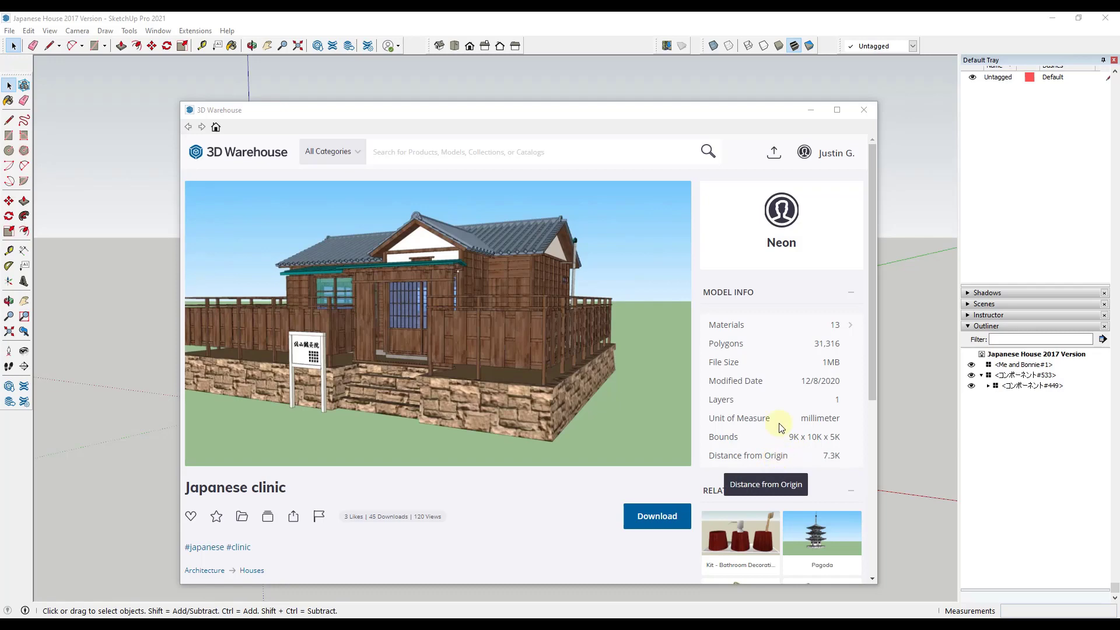
Close 3D Warehouse and save the Japanese House as SketchUp Version 2017, replacing the existing file.
mouse_move(321, 205)
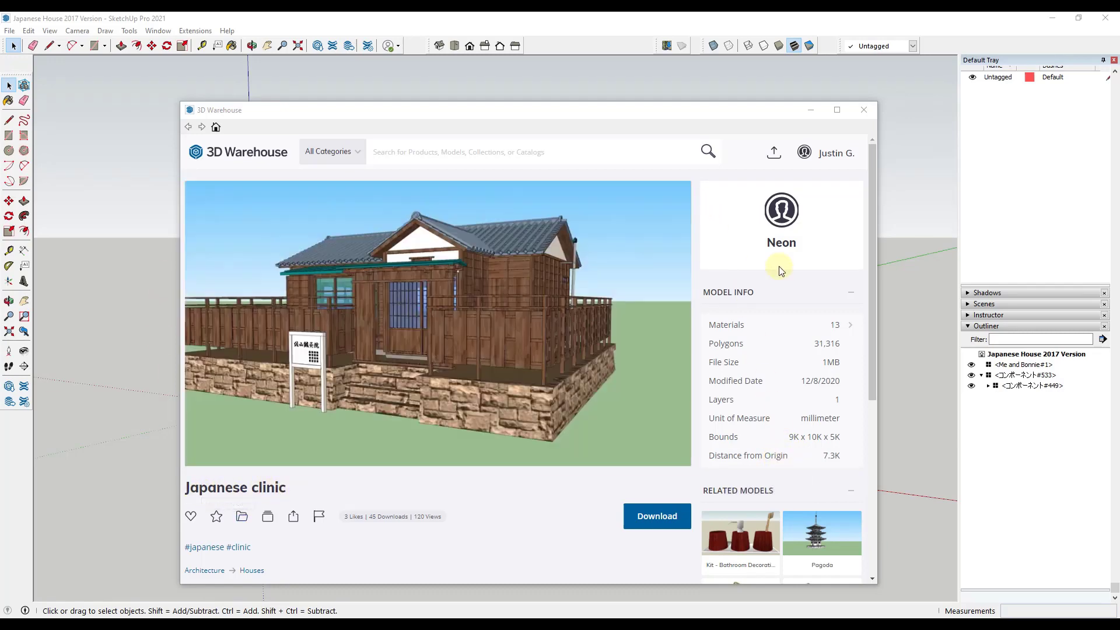
left_click(863, 110)
left_click(9, 30)
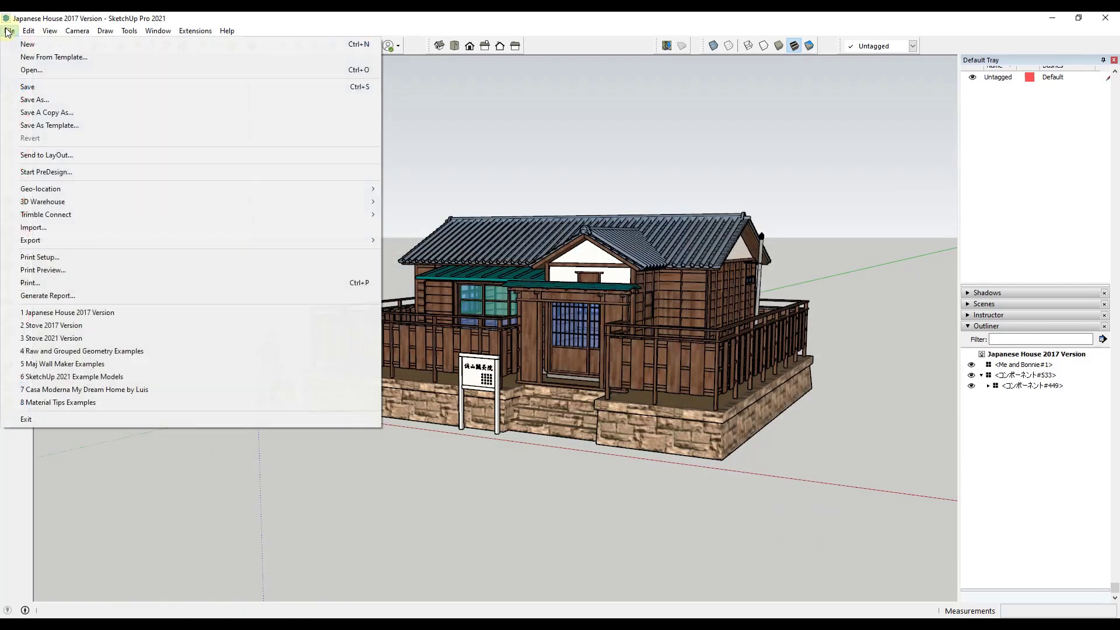
left_click(38, 100)
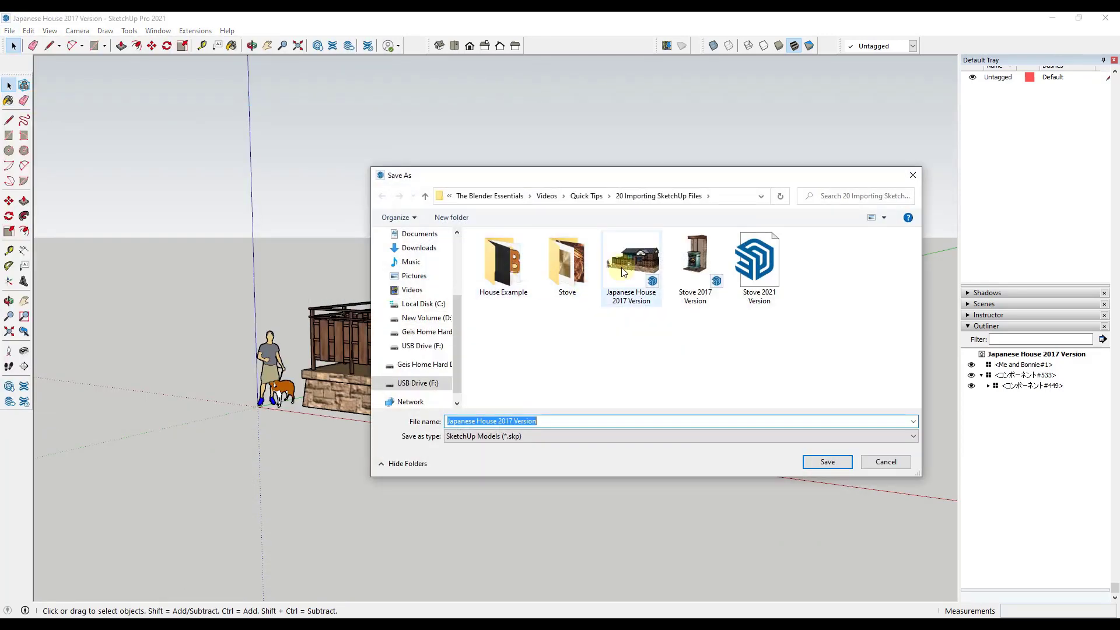
left_click(536, 441)
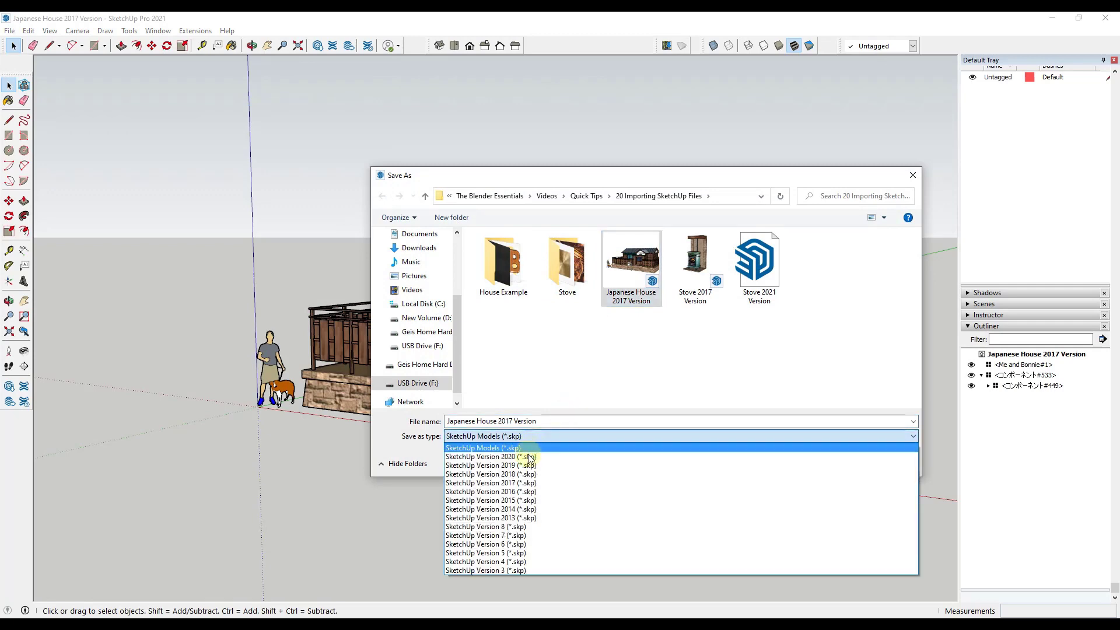
left_click(528, 485)
left_click(825, 464)
left_click(590, 323)
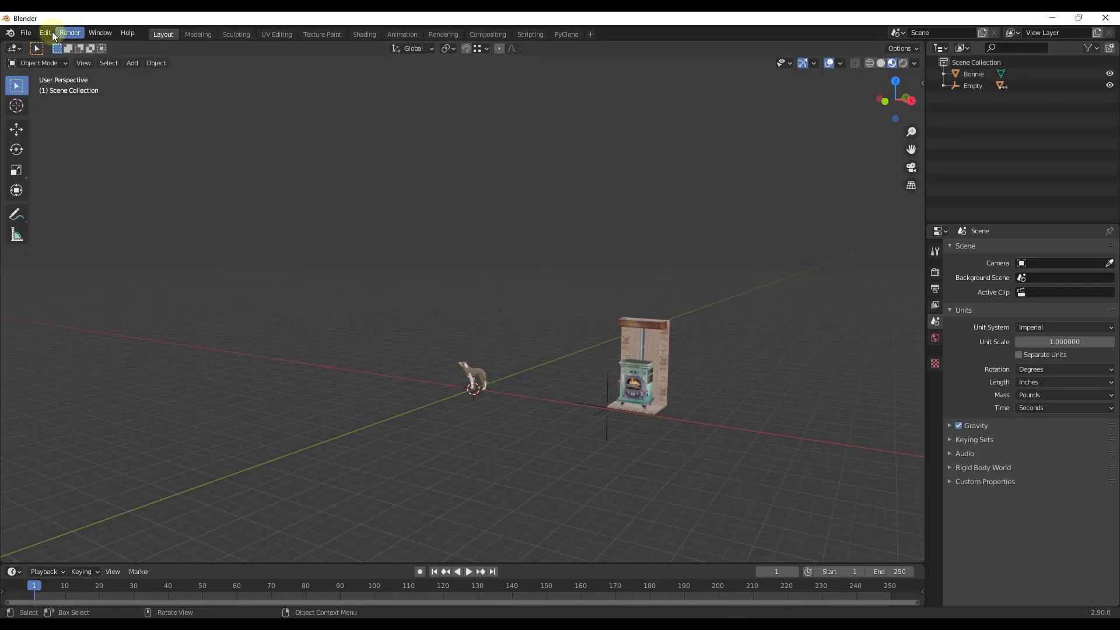
In Blender, open the SketchUp importer and select Japanese House 2017 Version.skp.
left_click(26, 33)
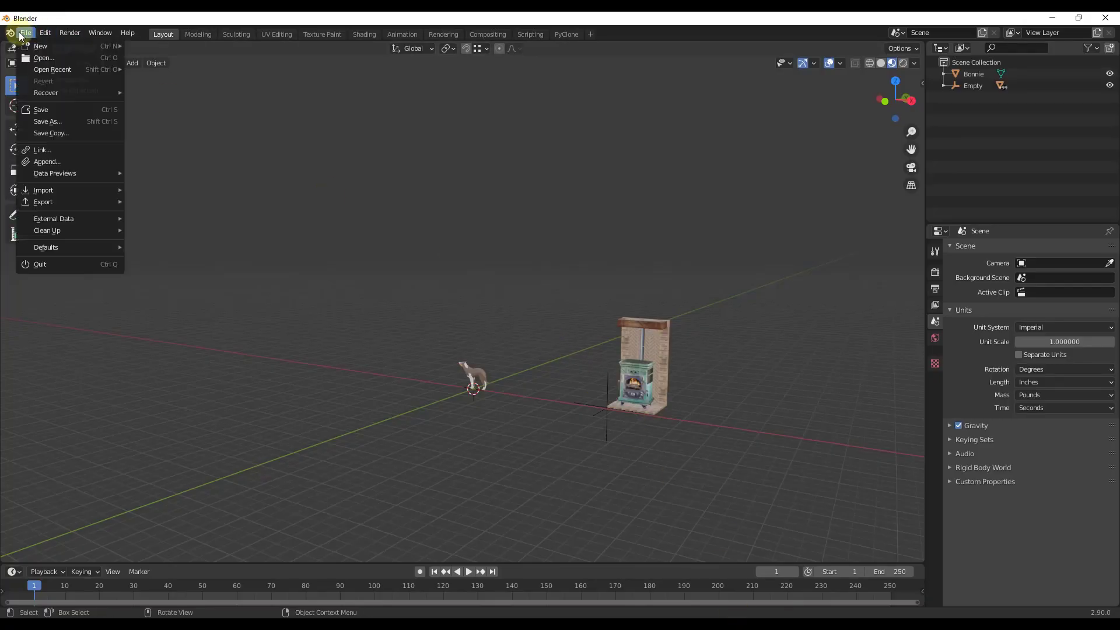
mouse_move(60, 194)
left_click(184, 342)
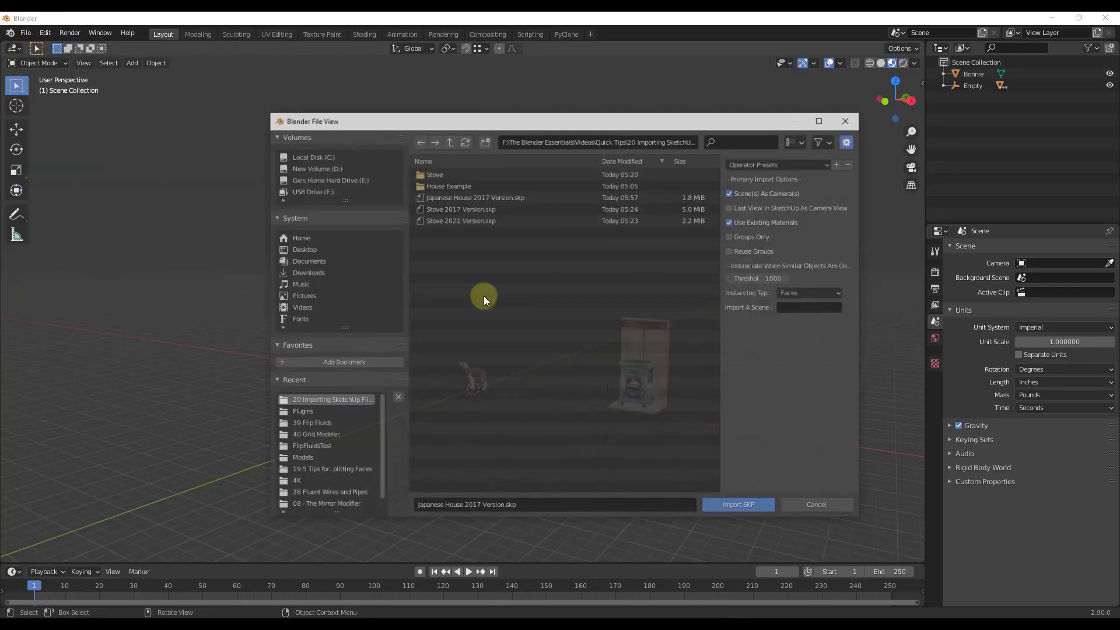
left_click(799, 306)
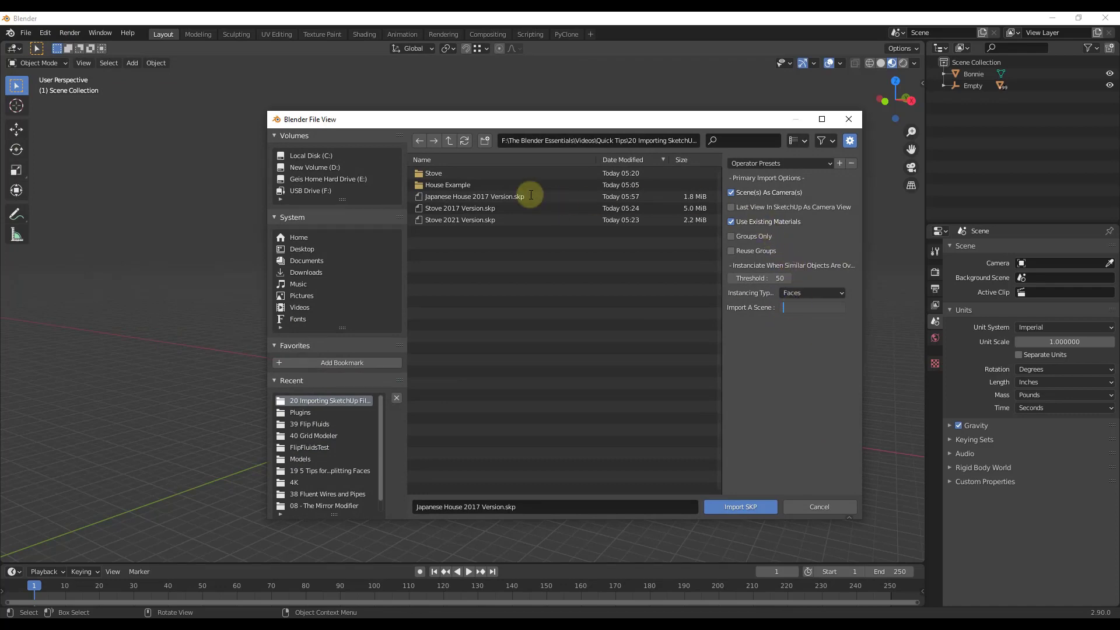
left_click(467, 198)
Import Japanese House 2017 Version.skp, then delete the stray line object it produced.
double_click(454, 197)
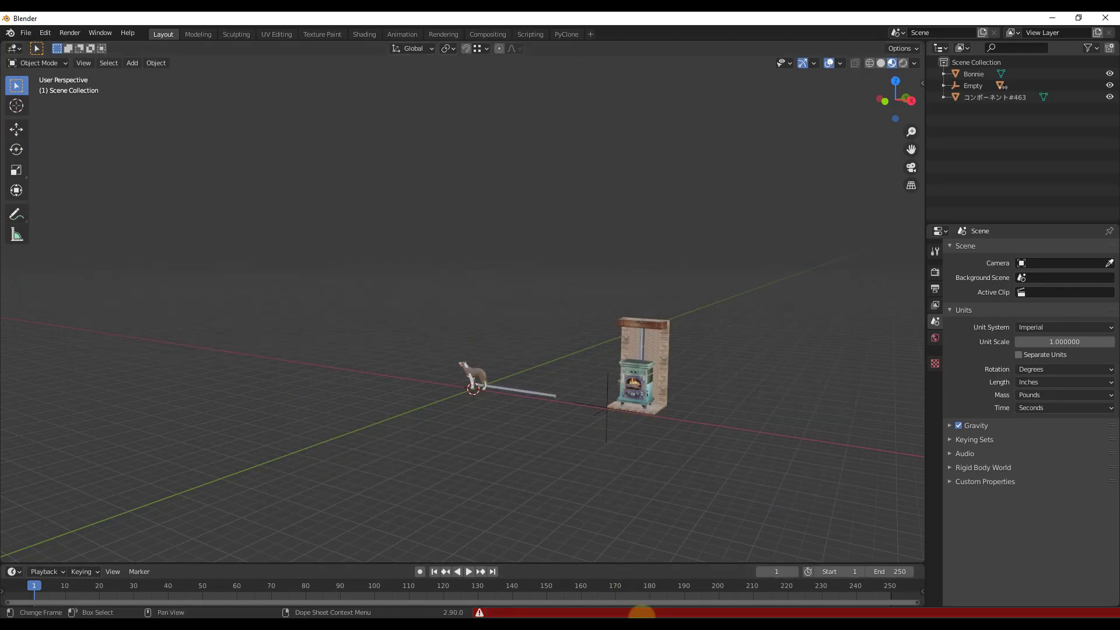
left_click(533, 391)
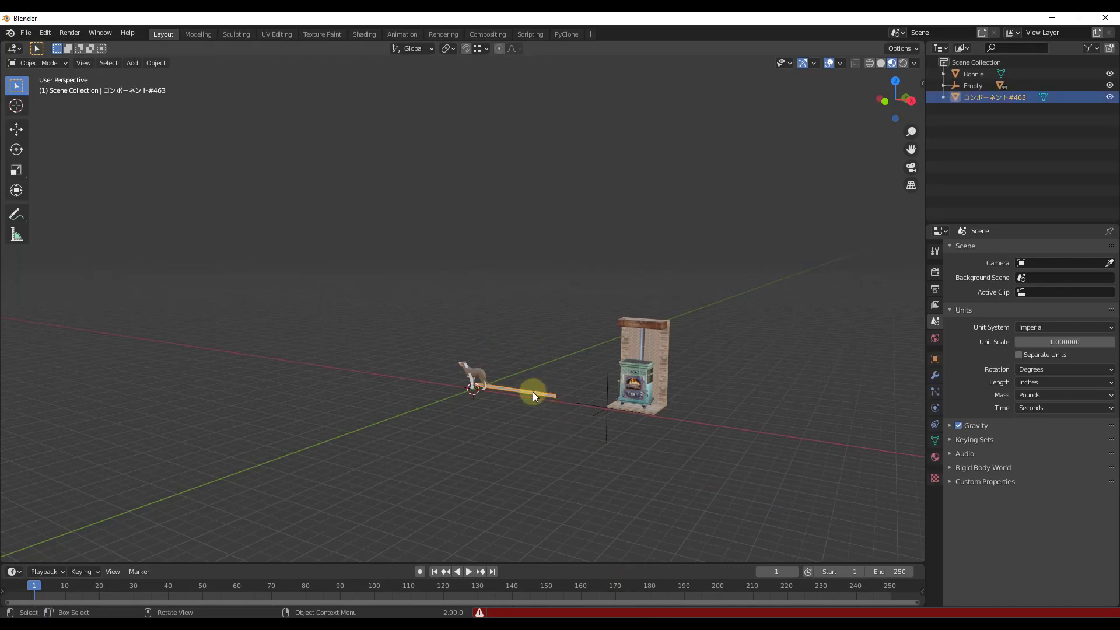
key("Delete")
Re-import Japanese House 2017 Version.skp with the instancing Threshold set to 1000.
left_click(26, 33)
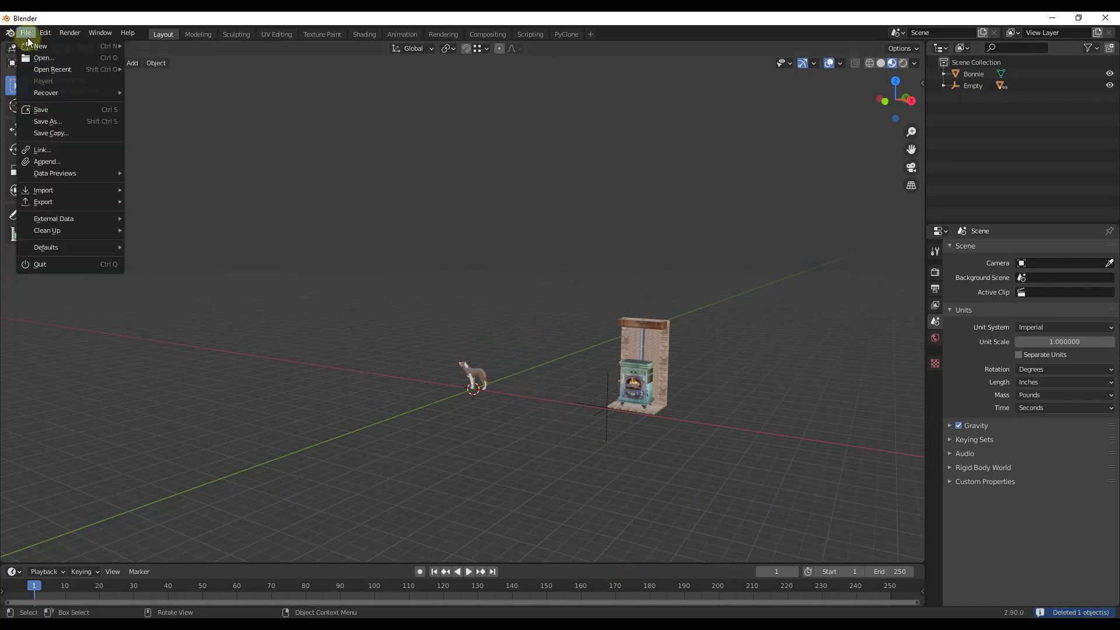
mouse_move(63, 190)
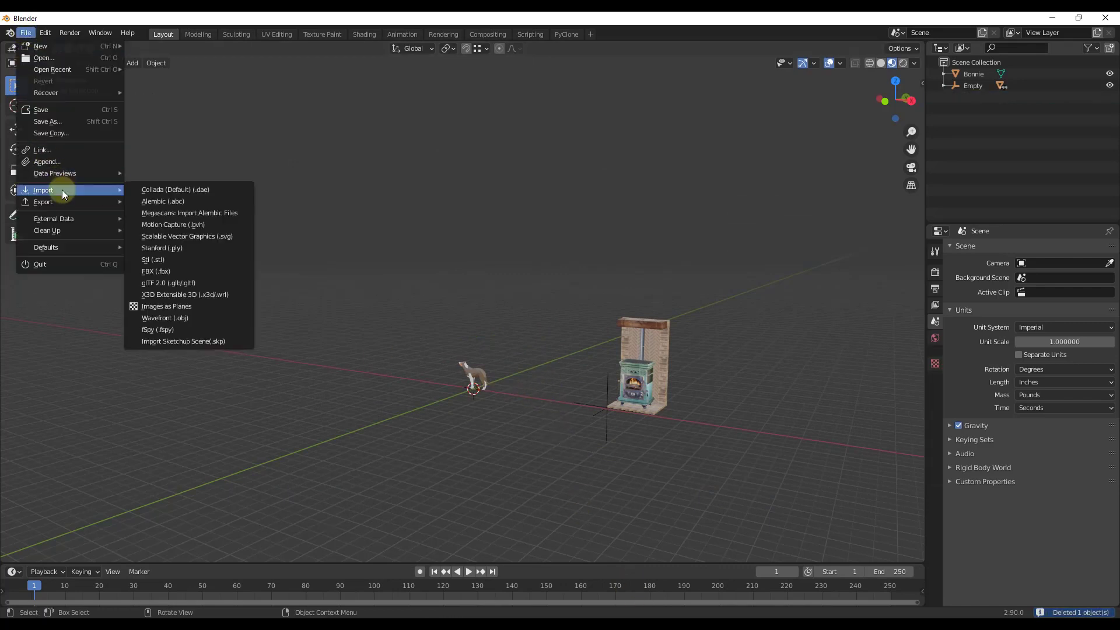
left_click(176, 341)
left_click(508, 196)
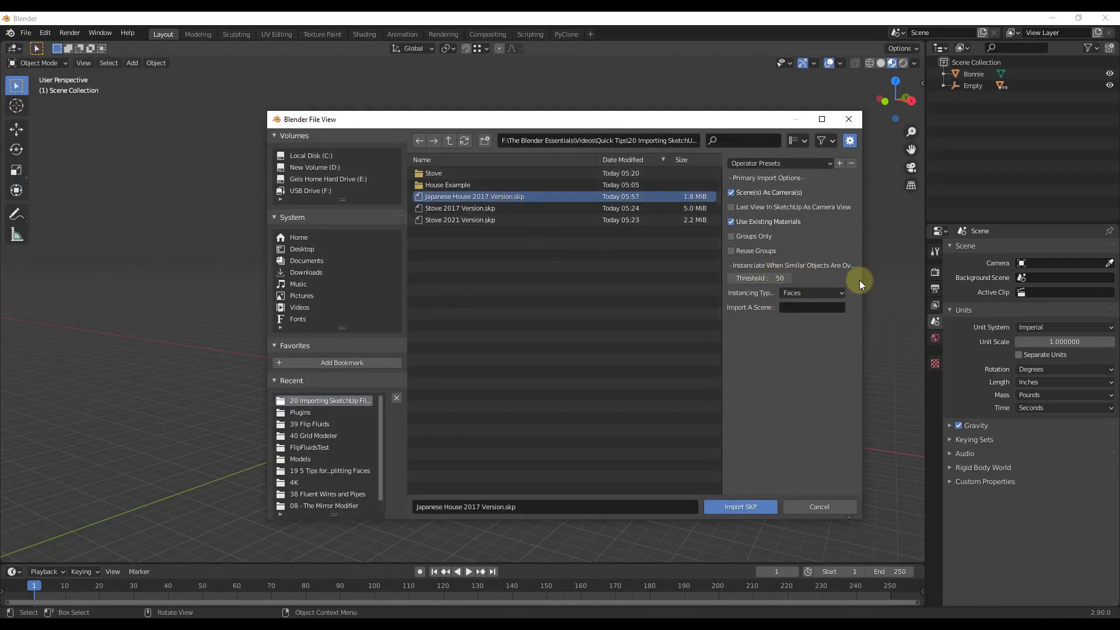
left_click_drag(863, 280, 931, 274)
left_click_drag(723, 295, 672, 301)
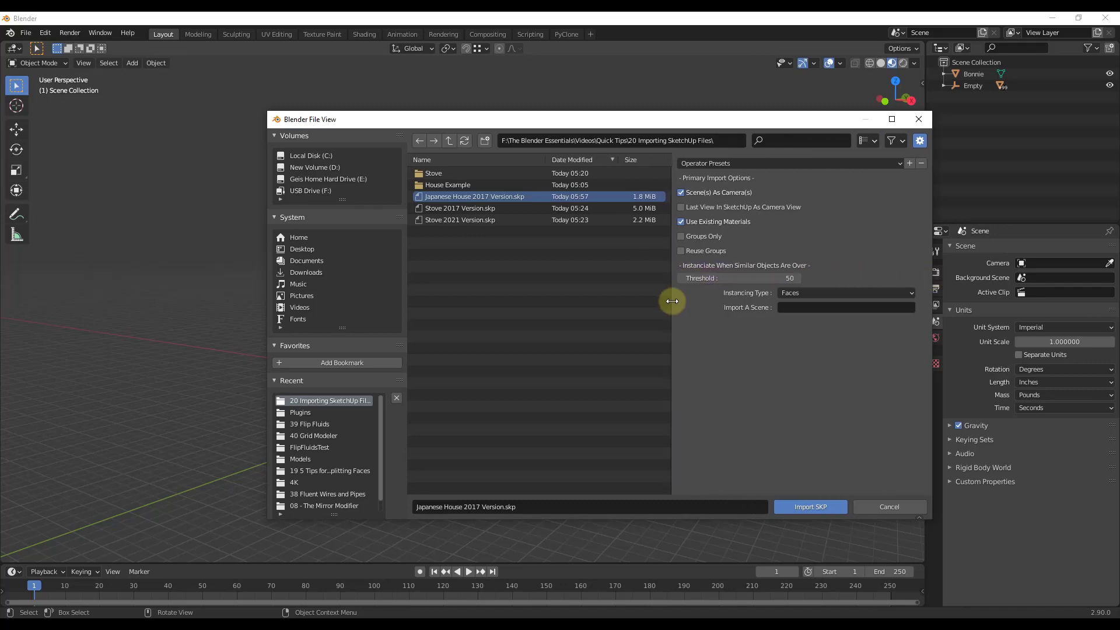
left_click(726, 278)
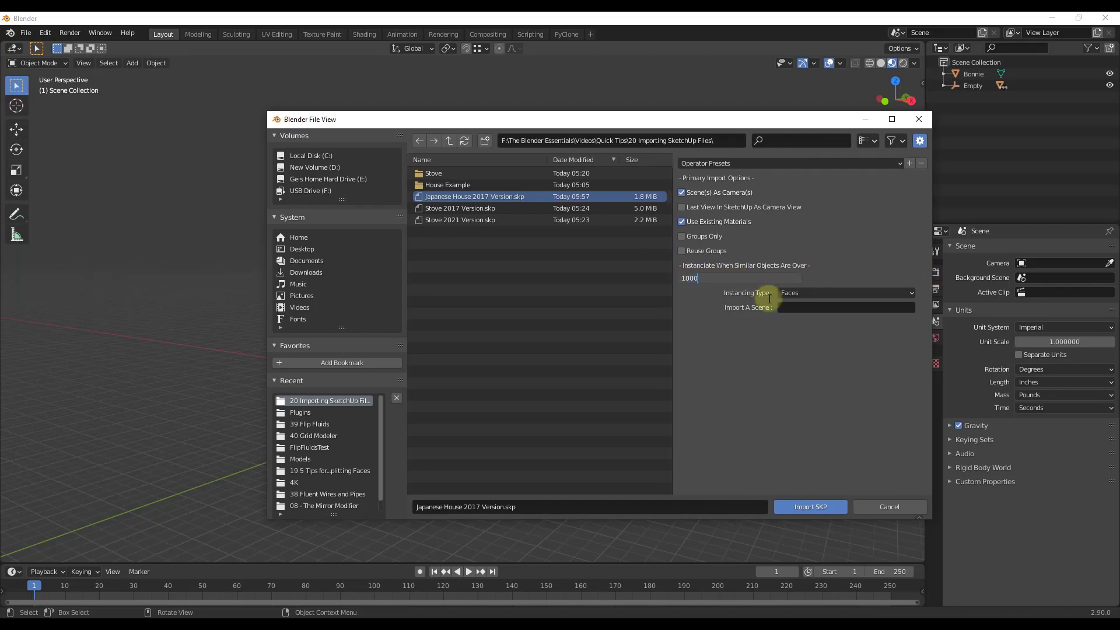
left_click(496, 195)
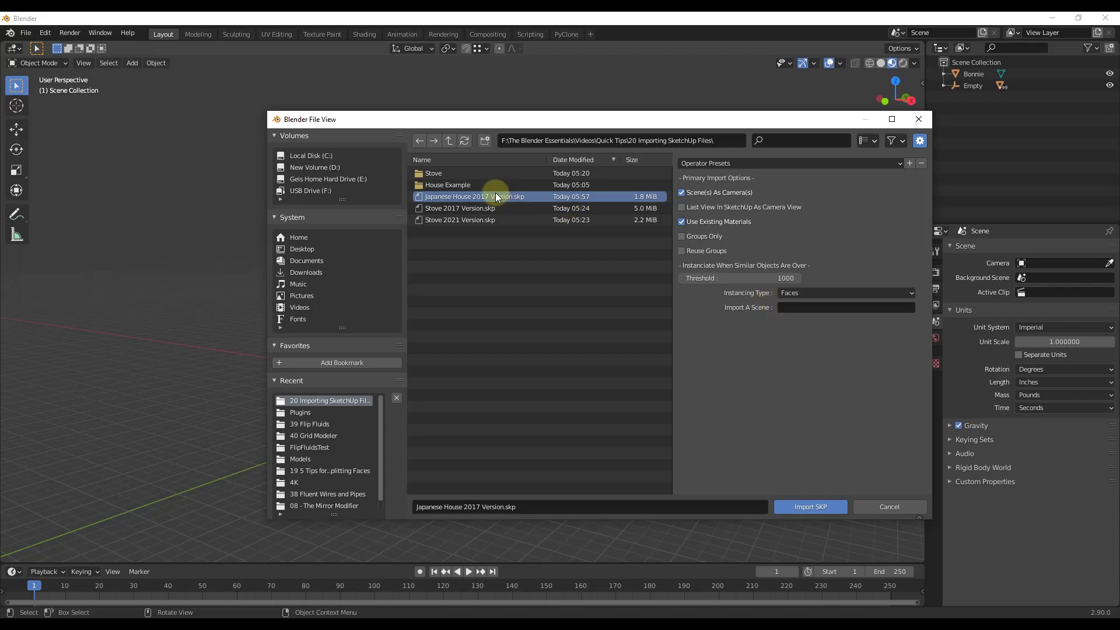
double_click(495, 194)
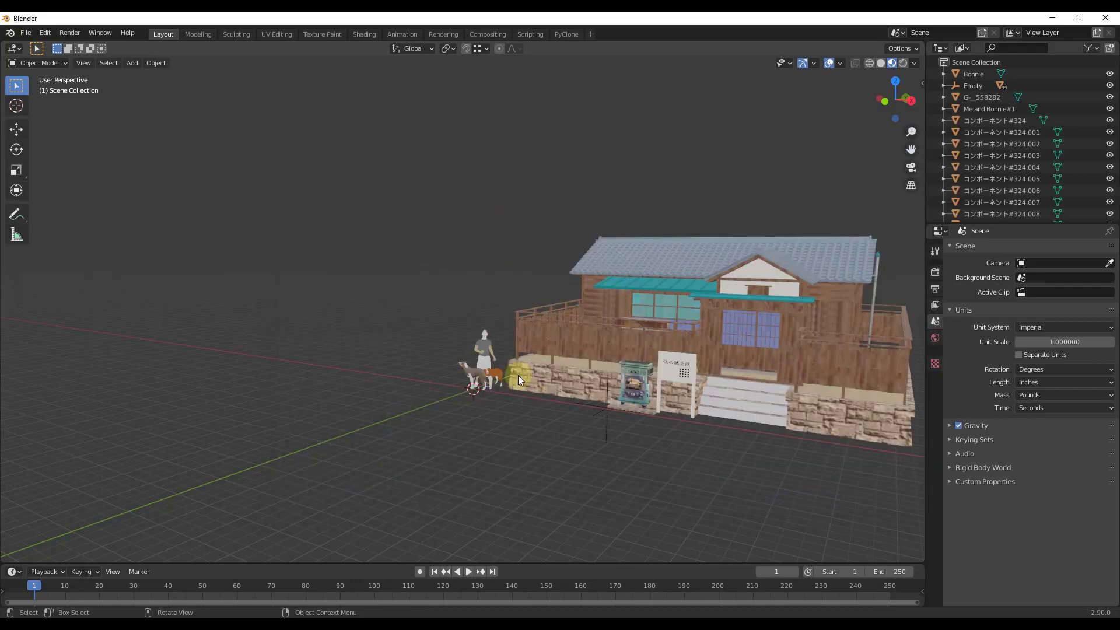
Zoom in on the house, select a wall board, and orbit to face the gable side wall.
scroll(565, 359, "down", 4)
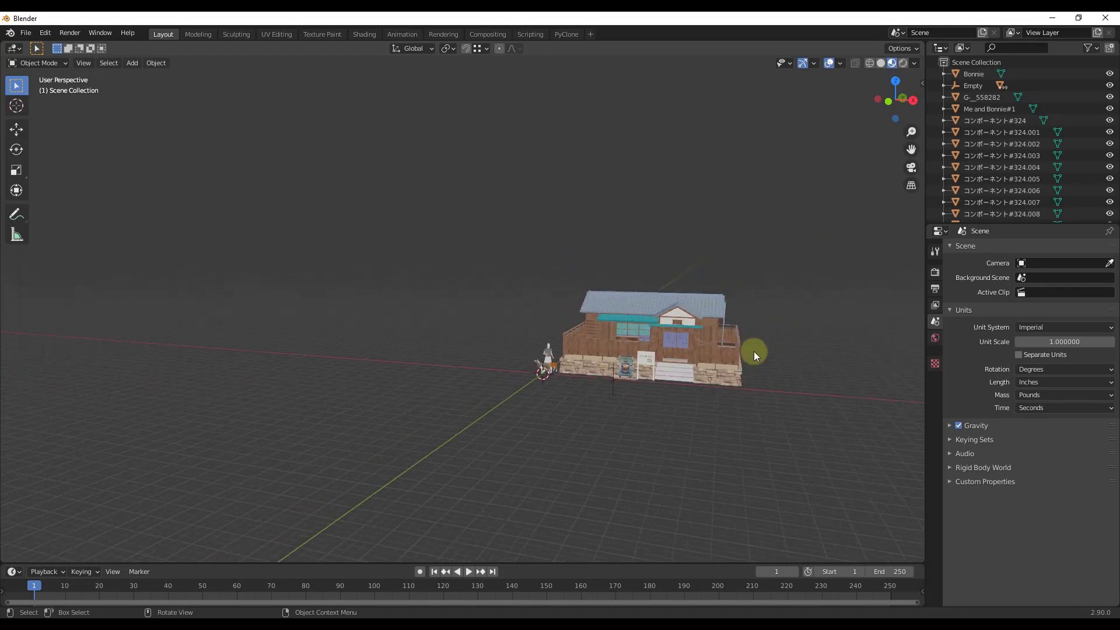
scroll(754, 351, "up", 2)
scroll(684, 363, "up", 2)
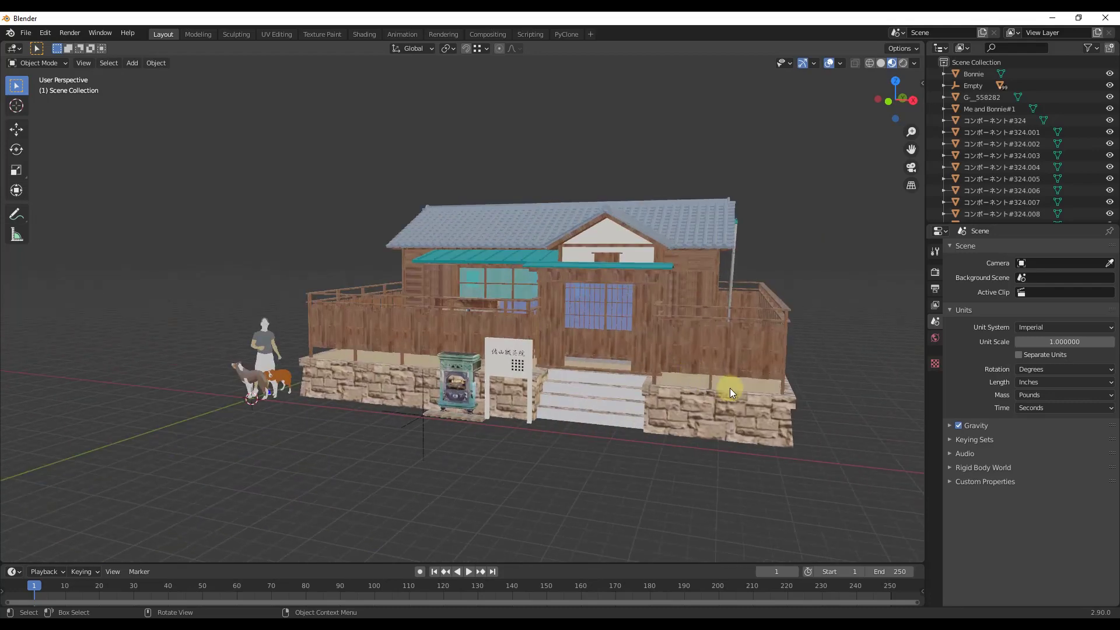
scroll(730, 387, "down", 1)
scroll(559, 351, "up", 3)
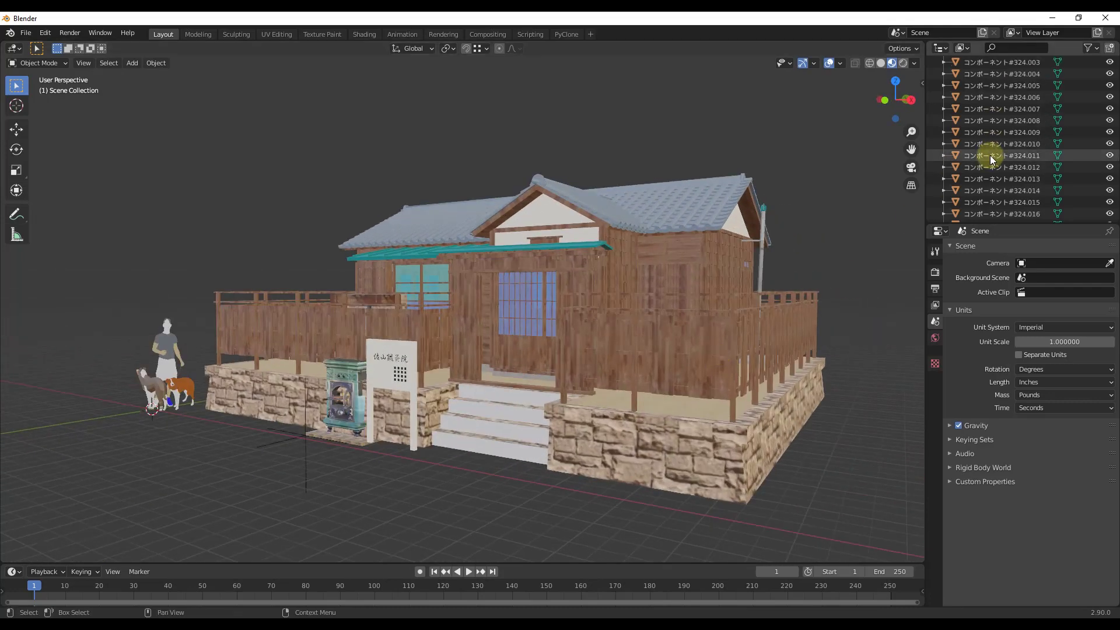
scroll(681, 350, "down", 3)
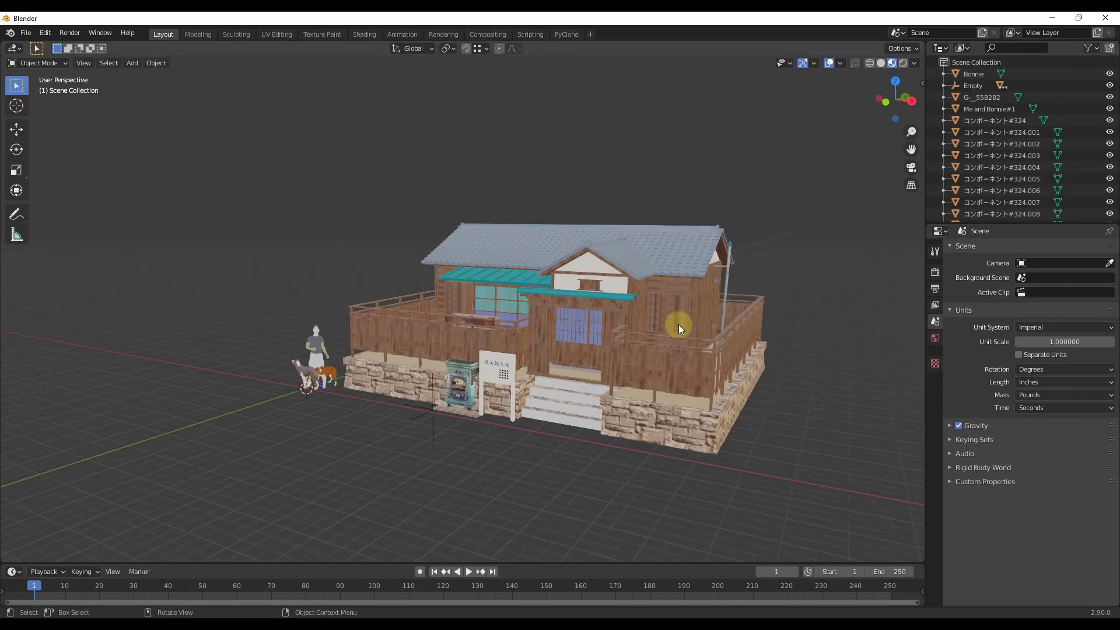
scroll(677, 315, "up", 4)
scroll(671, 312, "down", 2)
left_click(646, 307)
scroll(751, 313, "up", 4)
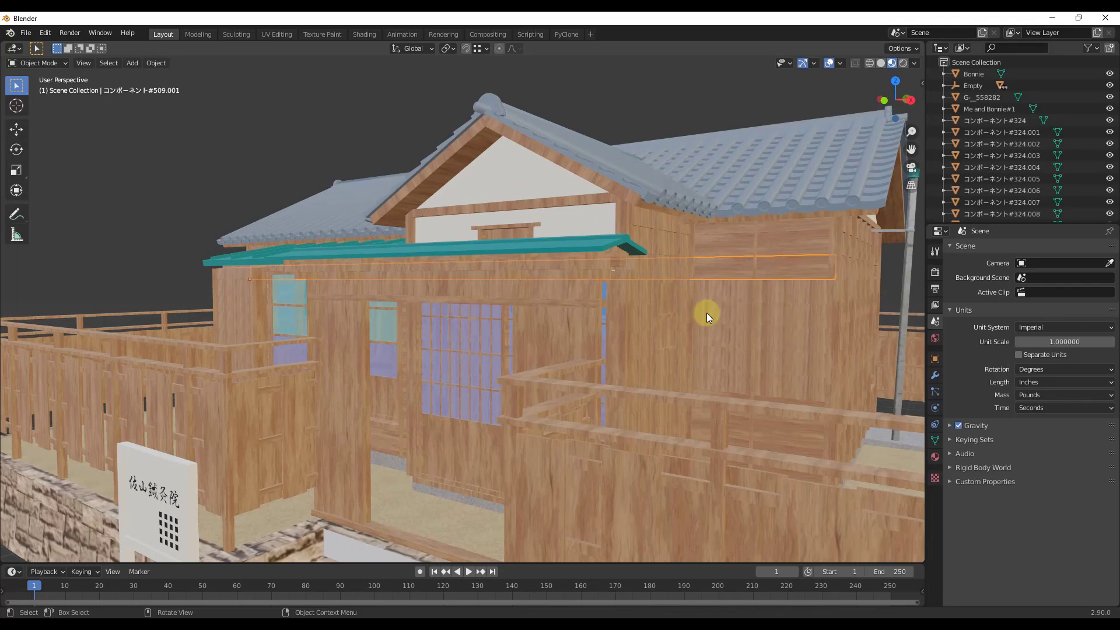
middle_click_drag(707, 313, 591, 349)
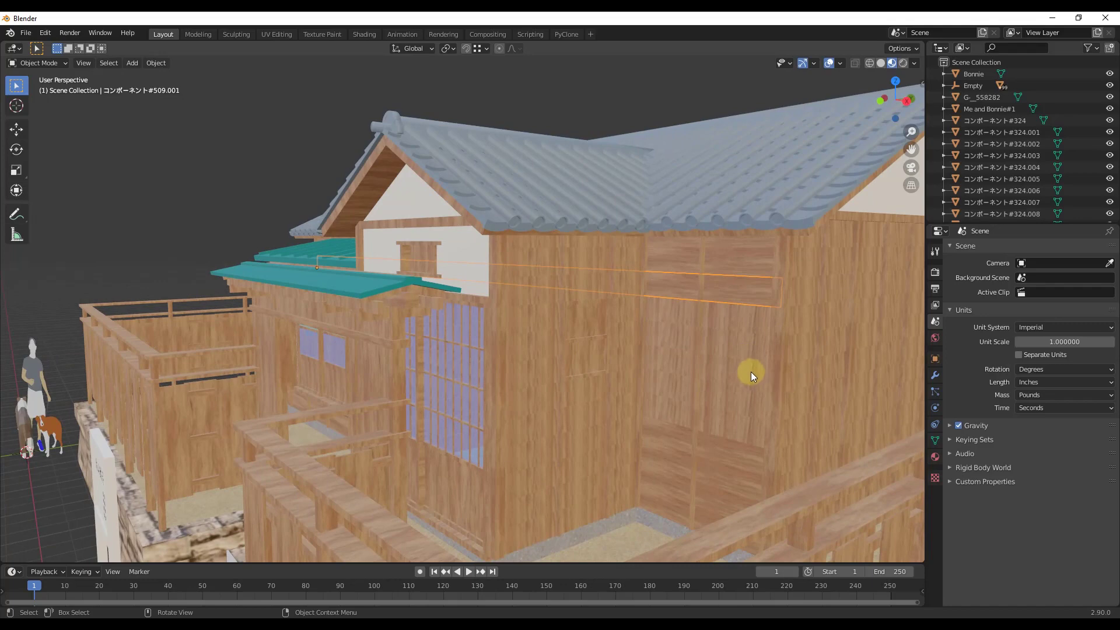
scroll(757, 345, "down", 3)
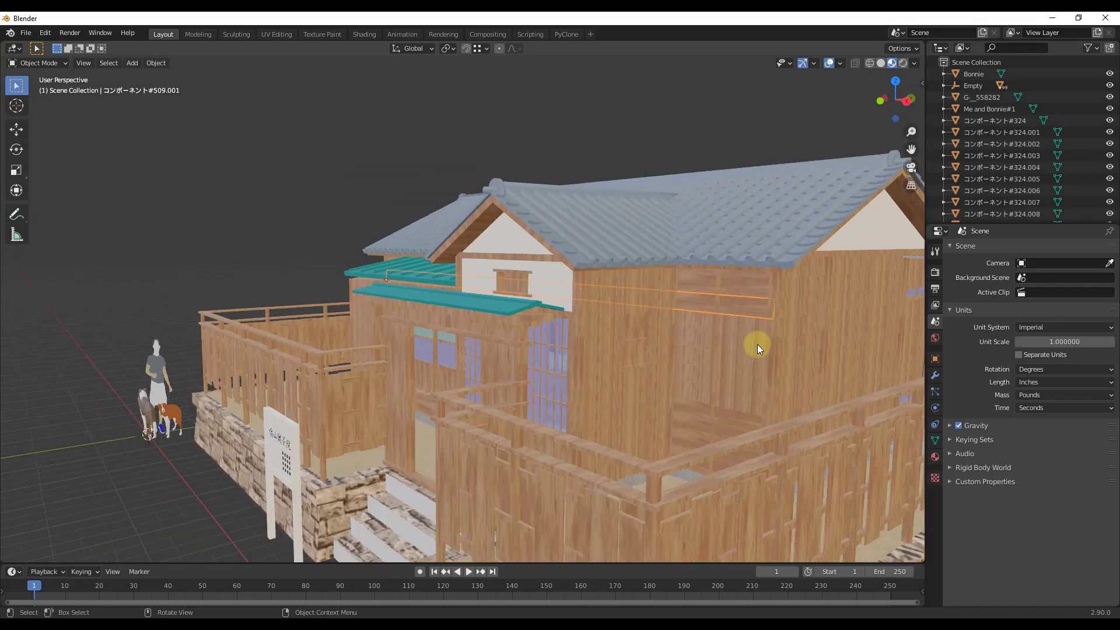
middle_click_drag(751, 352, 308, 325)
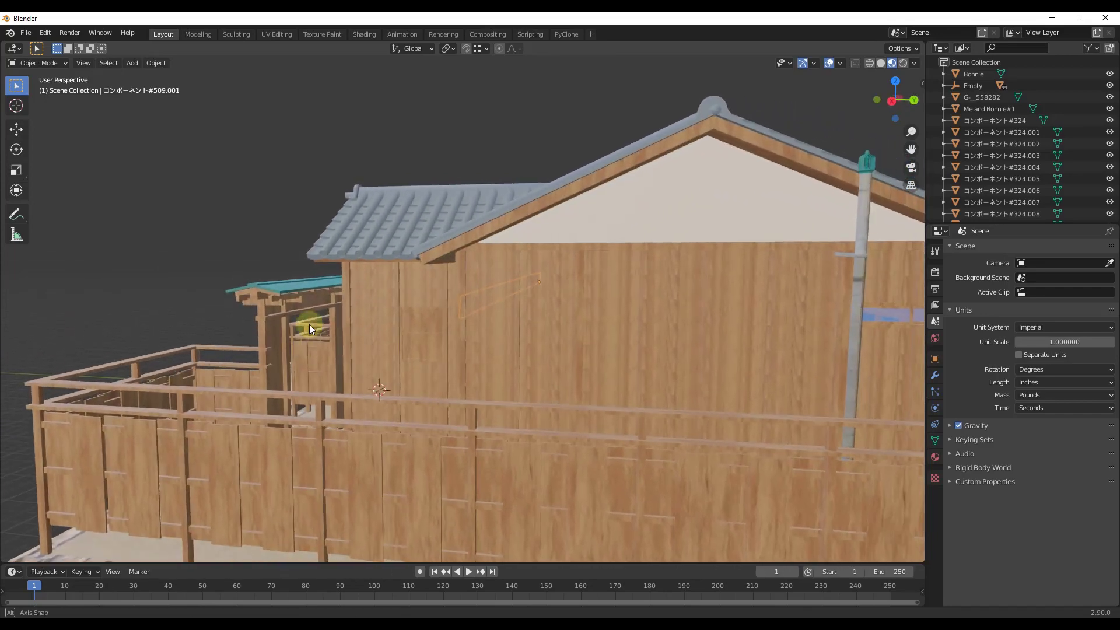
scroll(804, 353, "down", 5)
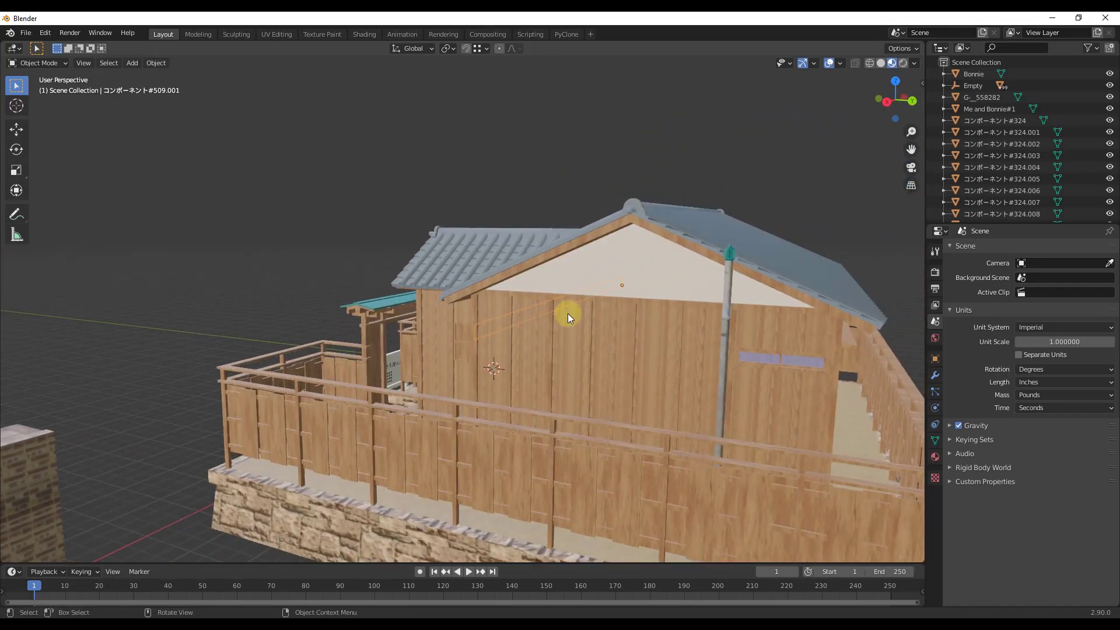
Shift-select the seven horizontal boards on the gable side wall, top to bottom.
left_click(565, 332, "shift")
left_click(562, 347, "shift")
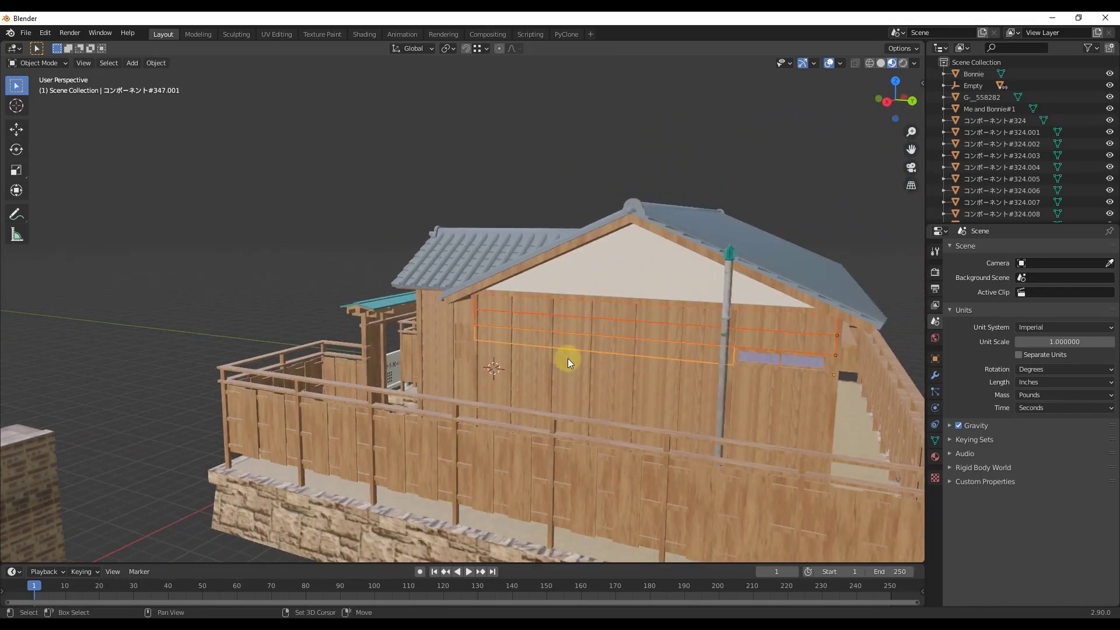
left_click(569, 366, "shift")
left_click(573, 382, "shift")
left_click(570, 395, "shift")
left_click(566, 411, "shift")
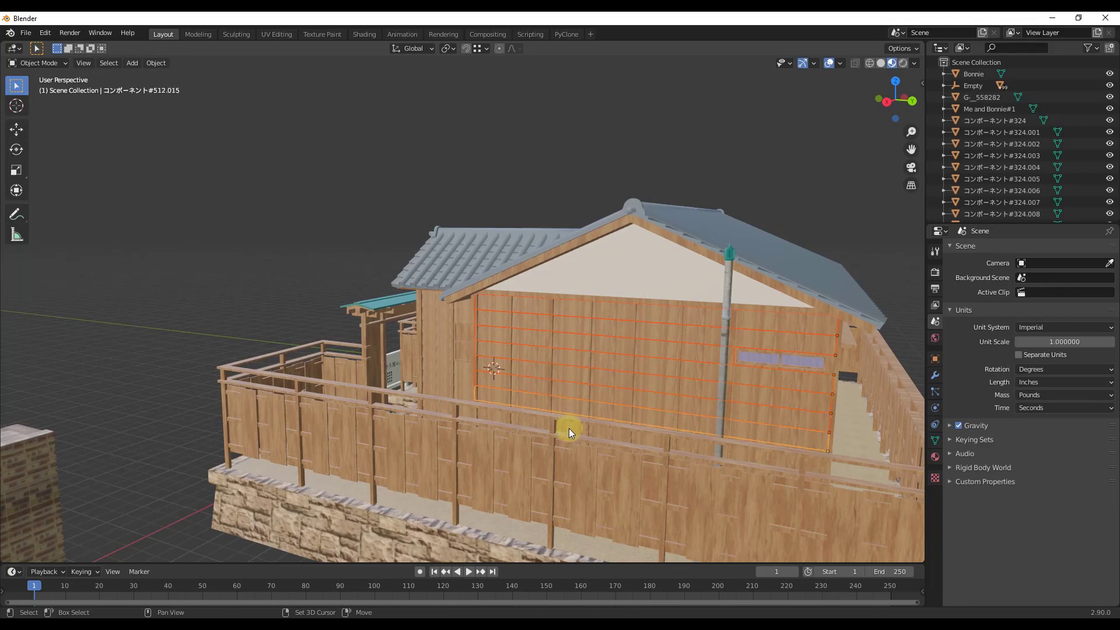
left_click(569, 428, "shift")
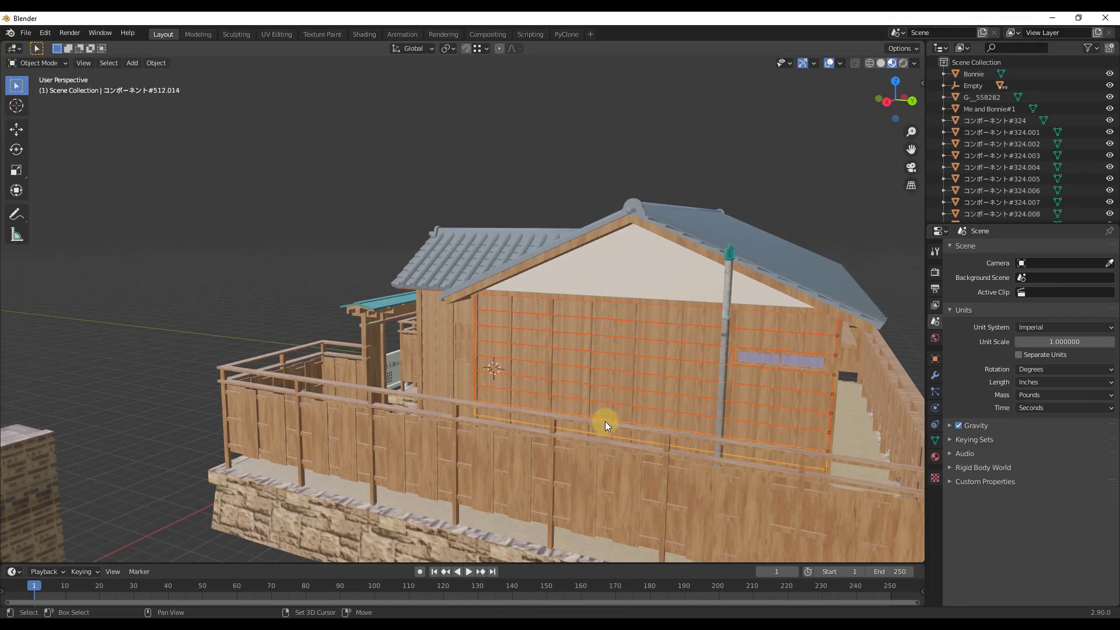
In UV Editing, project the boards' UVs from the right-side orthographic view.
left_click(271, 33)
left_click(891, 100)
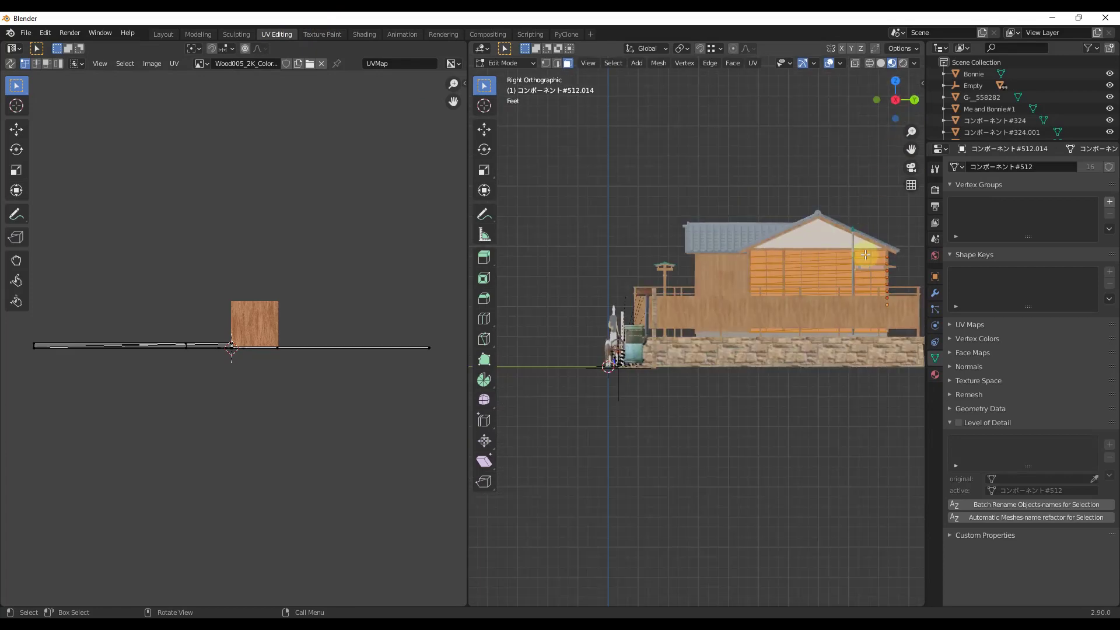
scroll(866, 255, "up", 4)
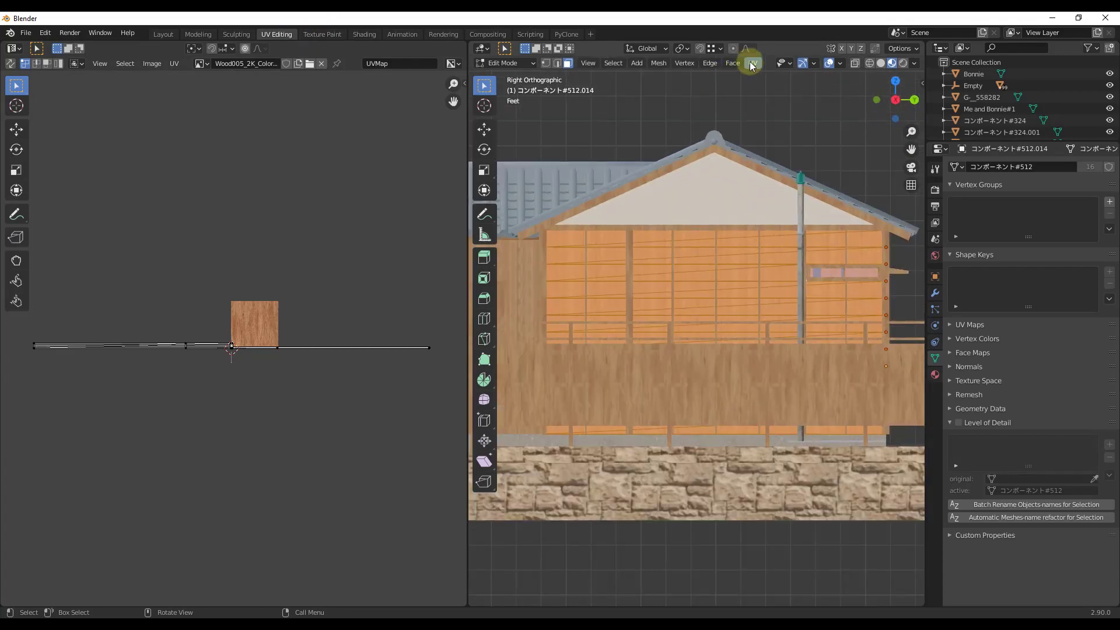
left_click(752, 64)
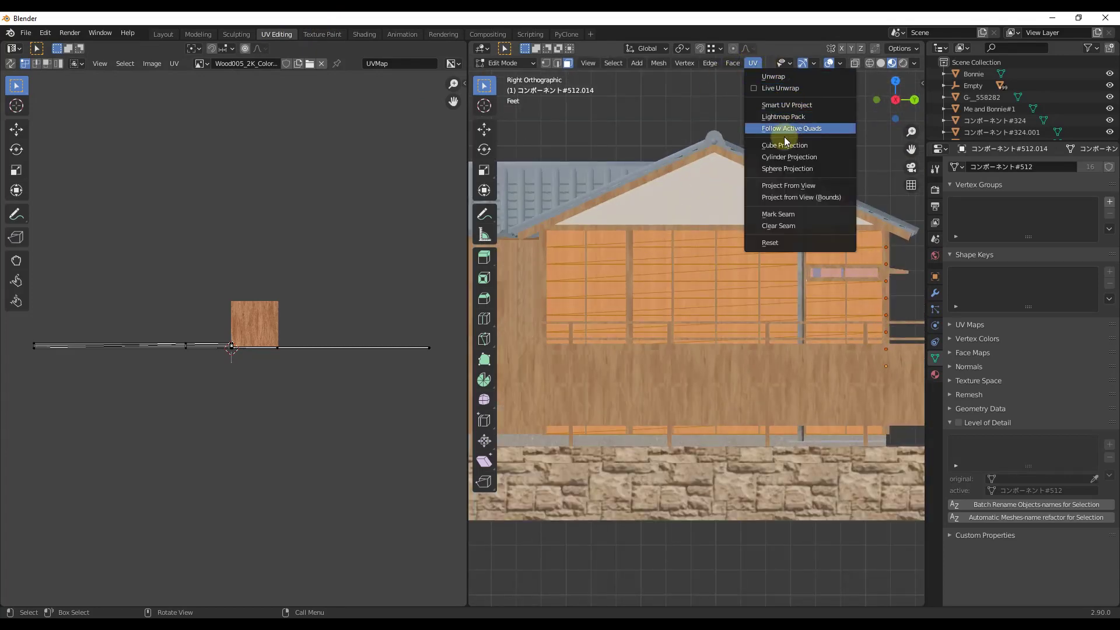
left_click(790, 186)
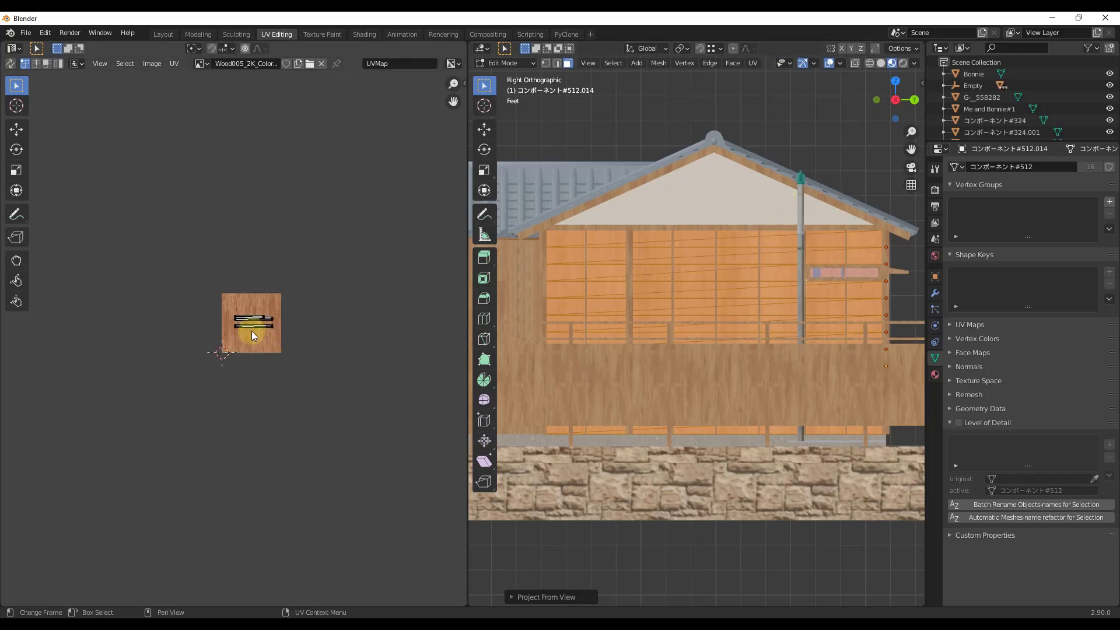
Move the lower and upper long UV islands to new spots on the wood texture.
scroll(223, 280, "up", 8)
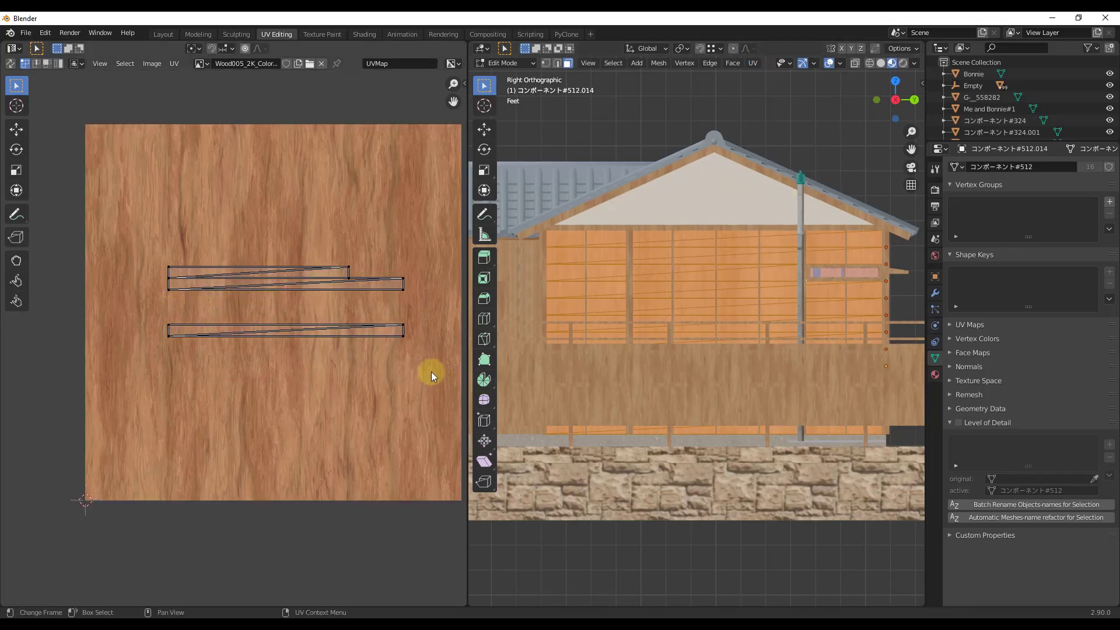
left_click_drag(156, 306, 443, 370)
key("g")
left_click(369, 443)
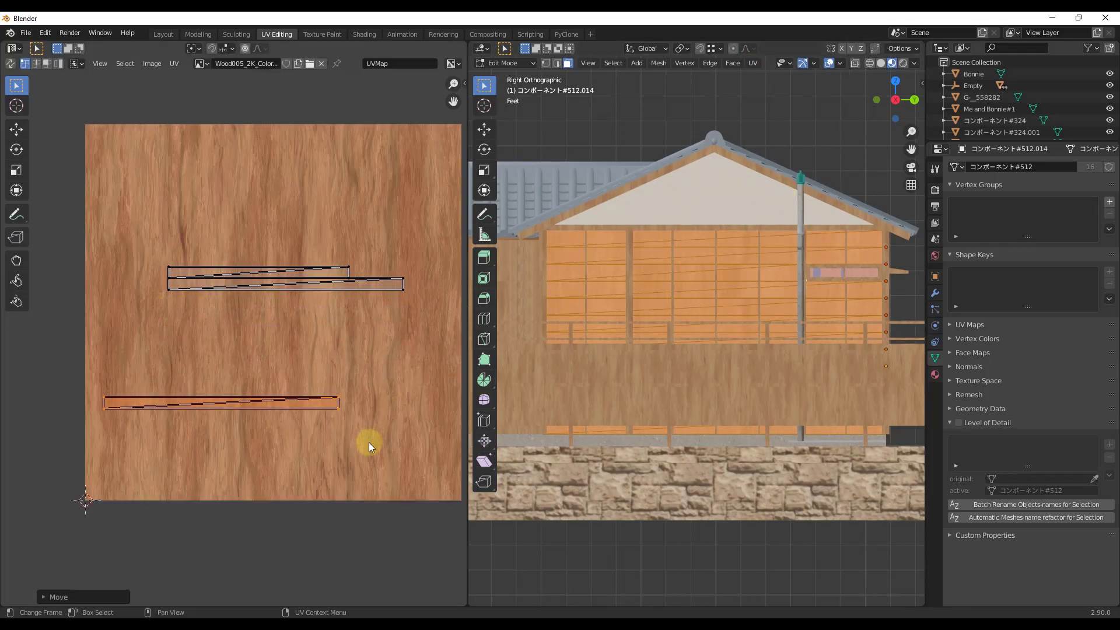
left_click(429, 303)
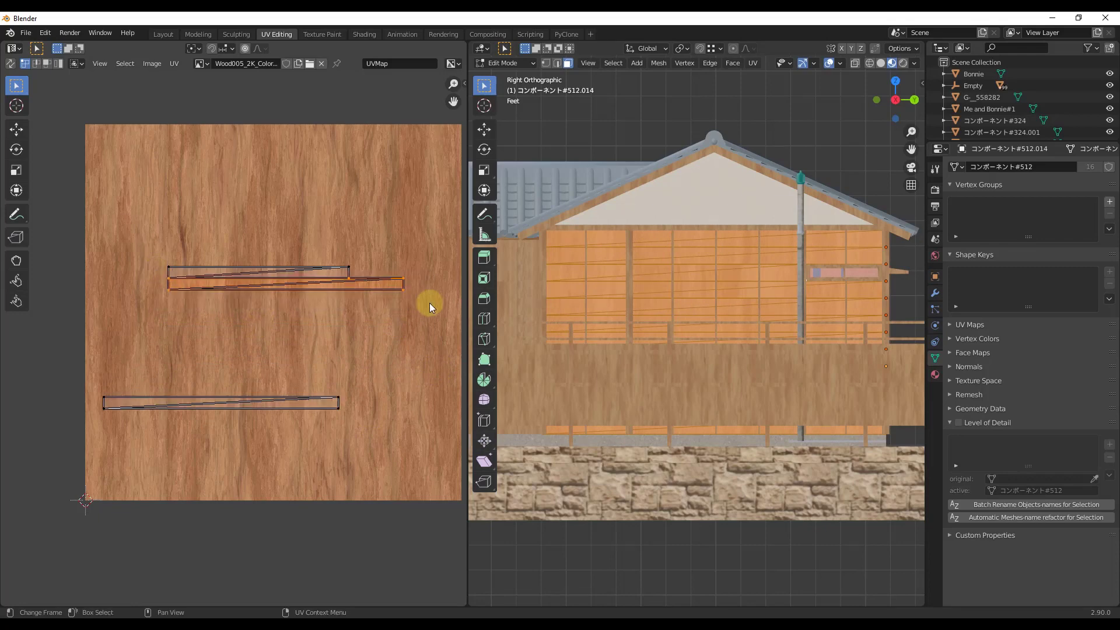
key("g")
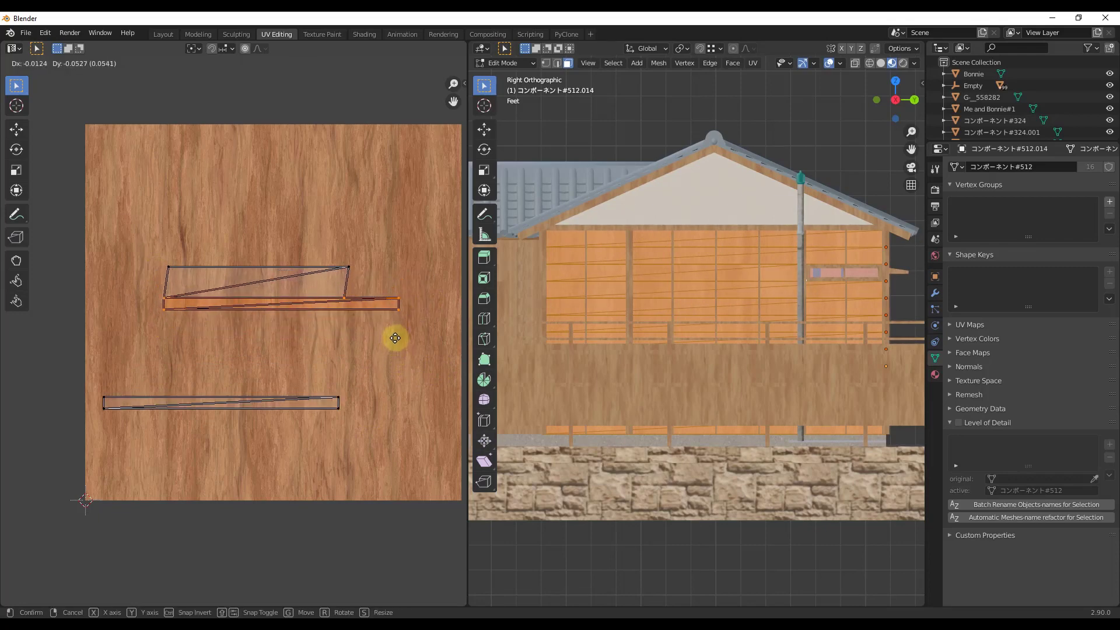
left_click(396, 325)
Check the wall's wood grain, return to Object Mode, and view the house's right side.
scroll(791, 297, "up", 4)
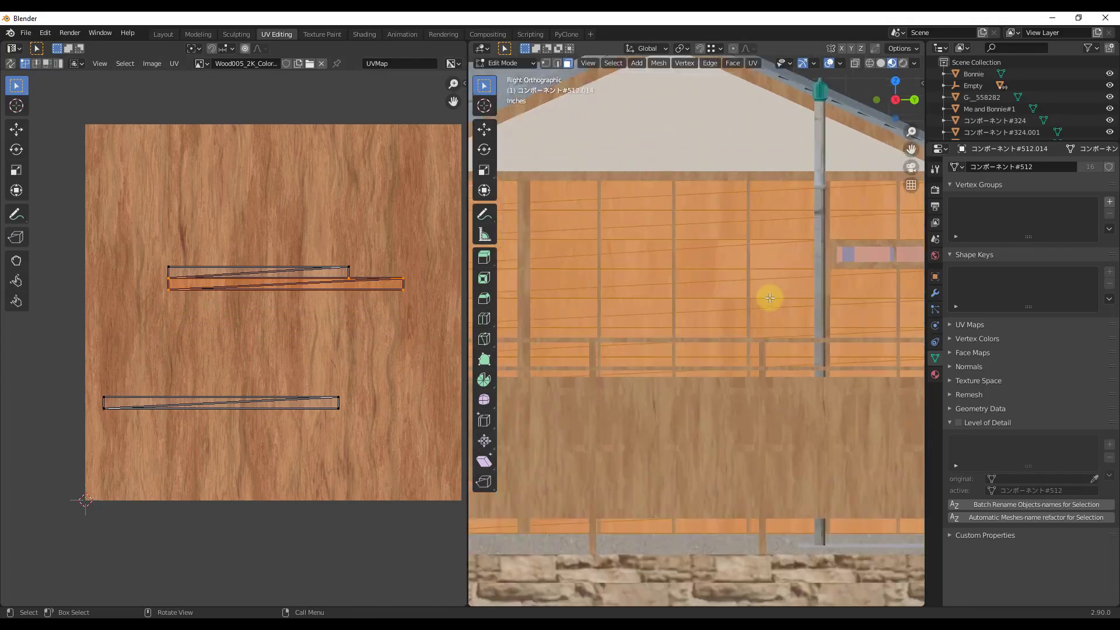
middle_click_drag(770, 298, 744, 340)
scroll(740, 317, "down", 4)
key("Tab")
scroll(677, 301, "up", 2)
middle_click_drag(832, 379, 729, 373)
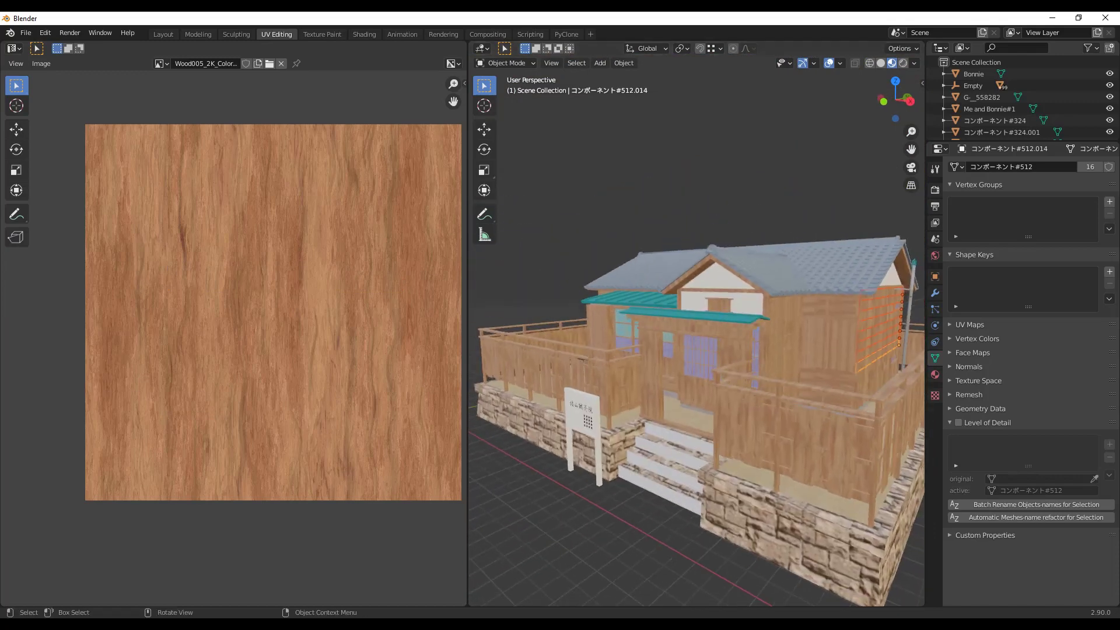
Bring SketchUp forward, then zoom and orbit the original Japanese House from lower down.
left_click(761, 566)
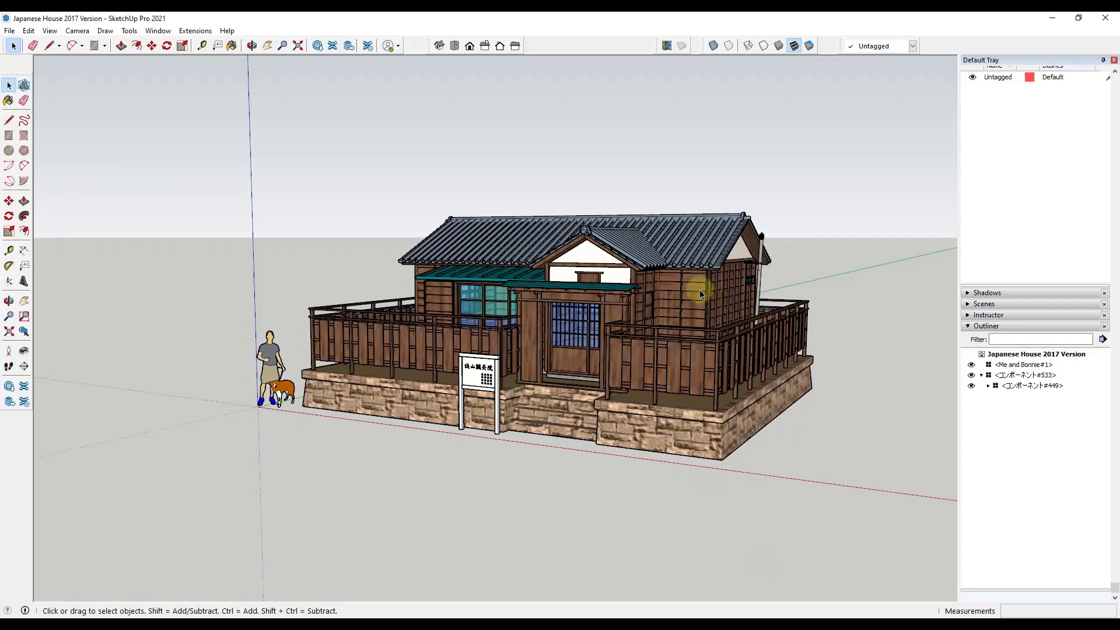
scroll(681, 303, "up", 3)
scroll(681, 303, "up", 4)
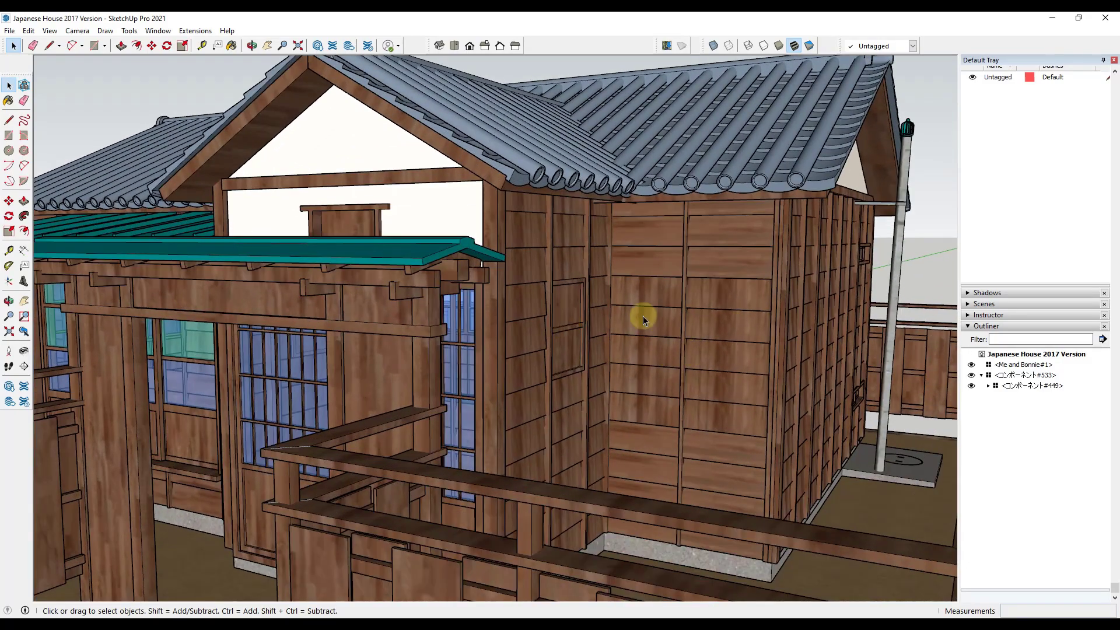
scroll(643, 317, "down", 8)
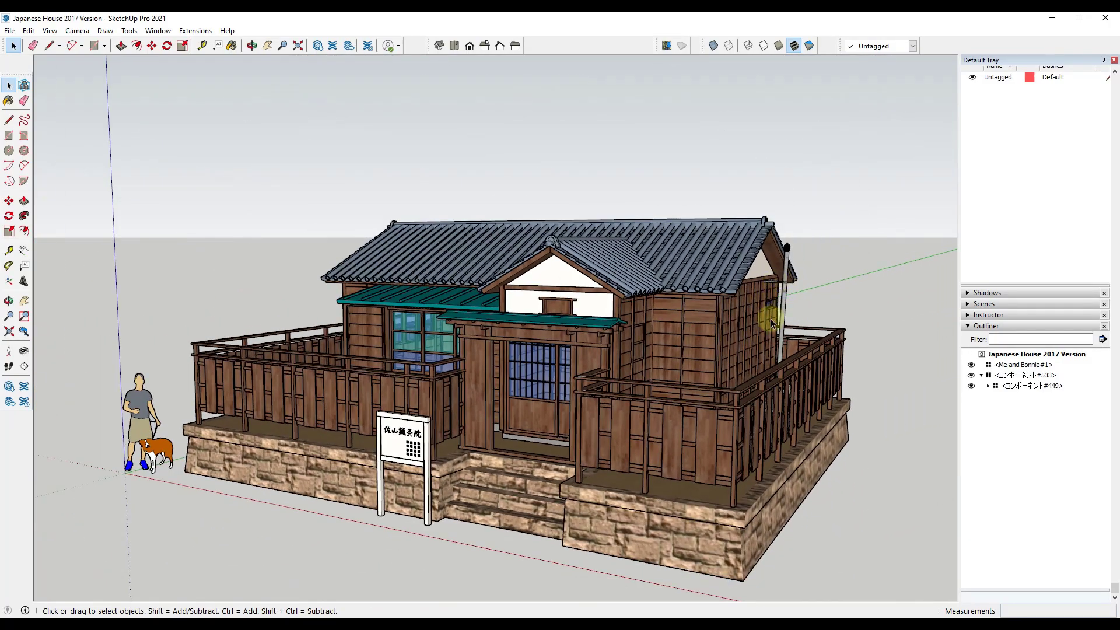
middle_click_drag(684, 310, 707, 340)
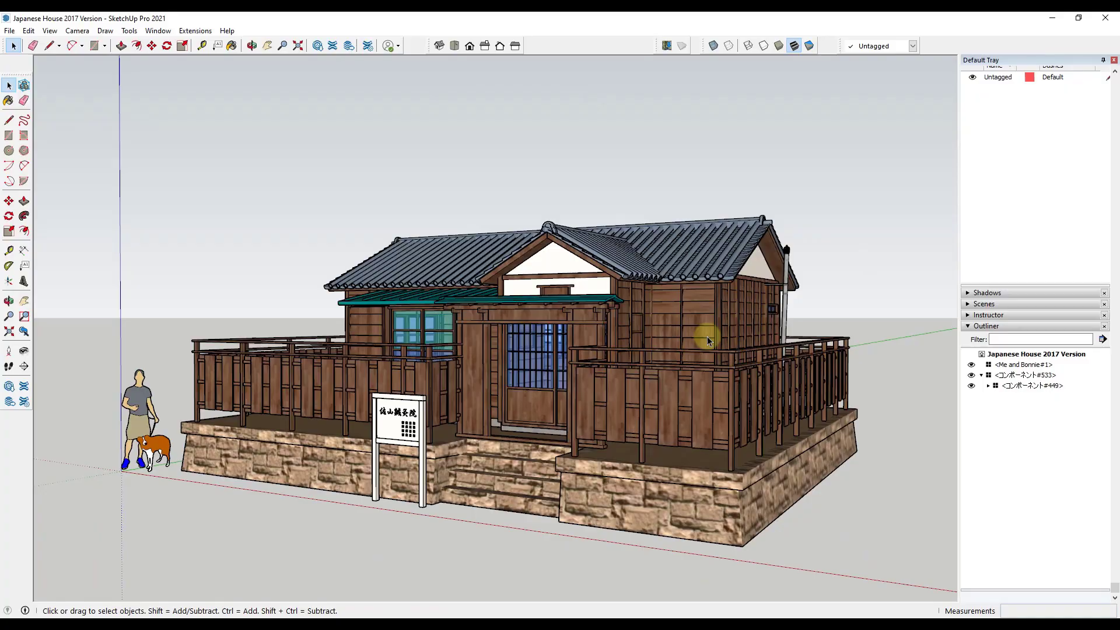